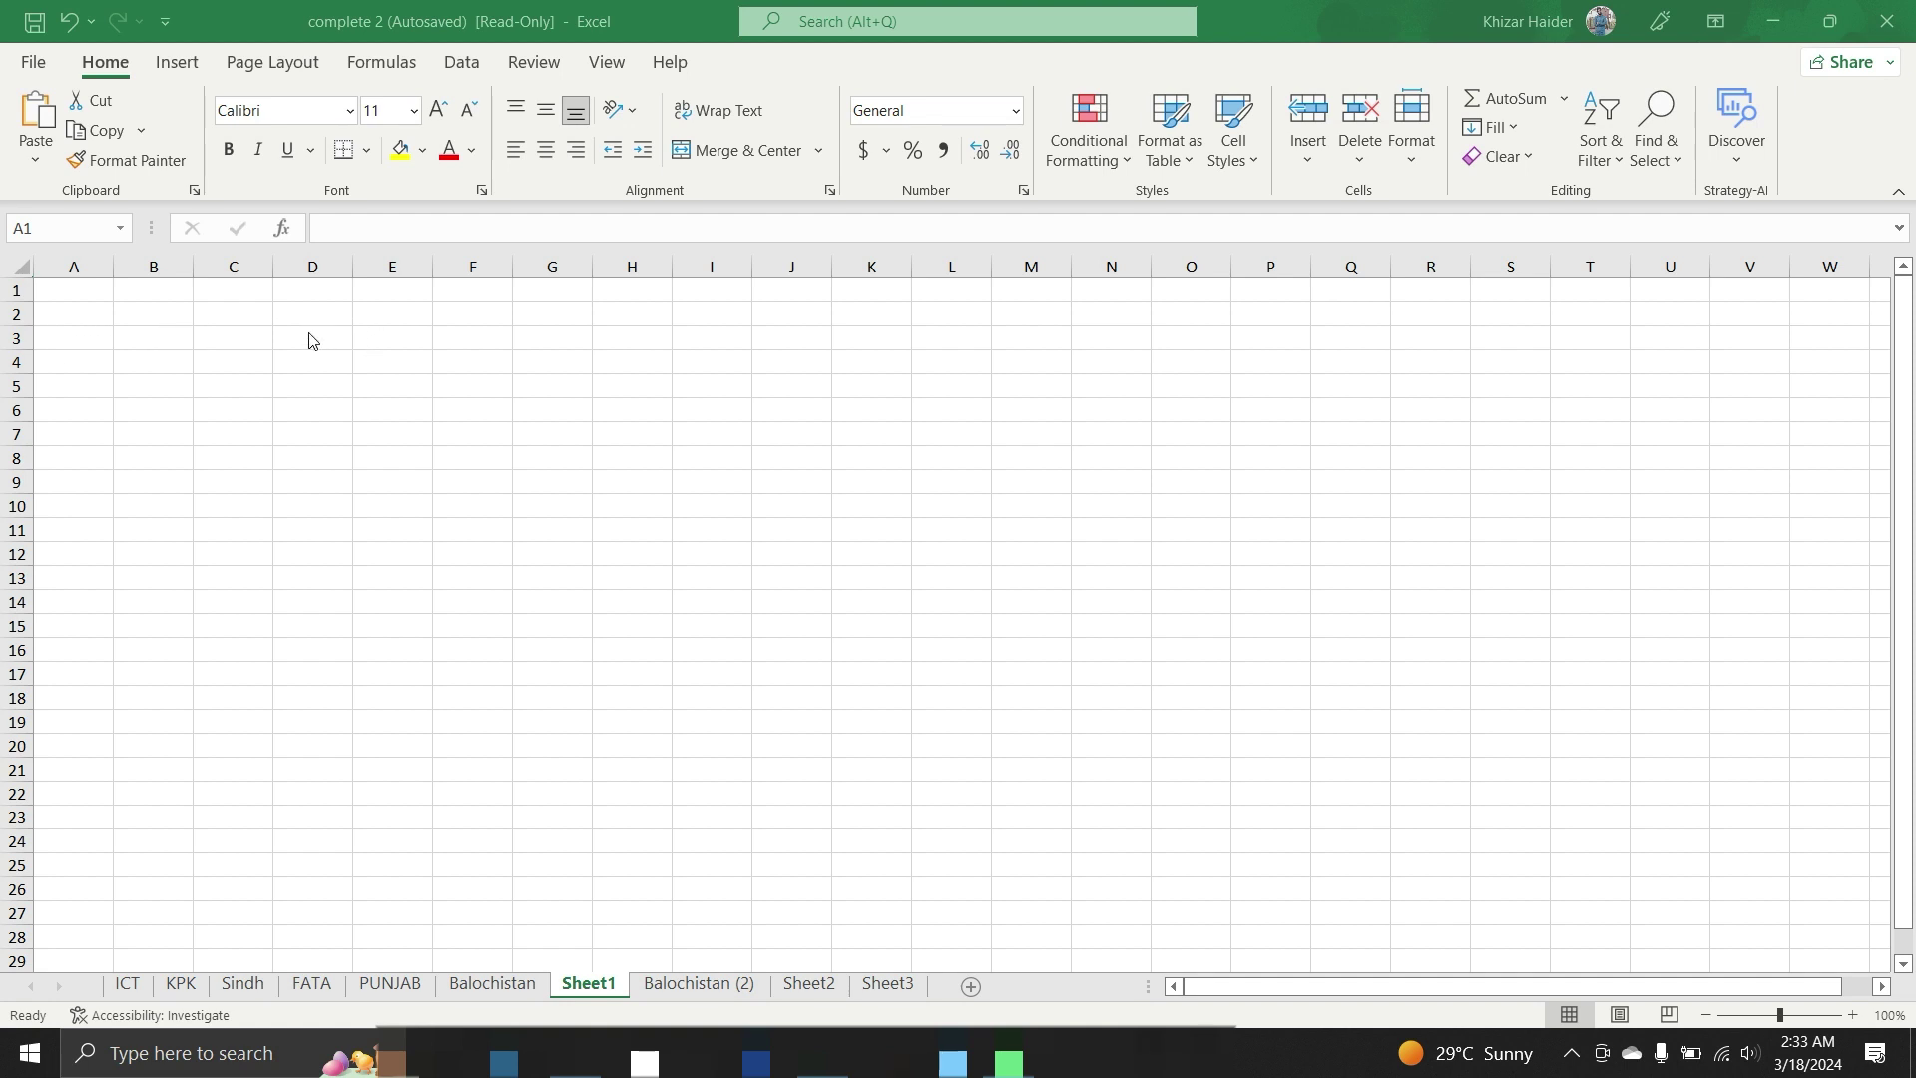
pyautogui.click(383, 437)
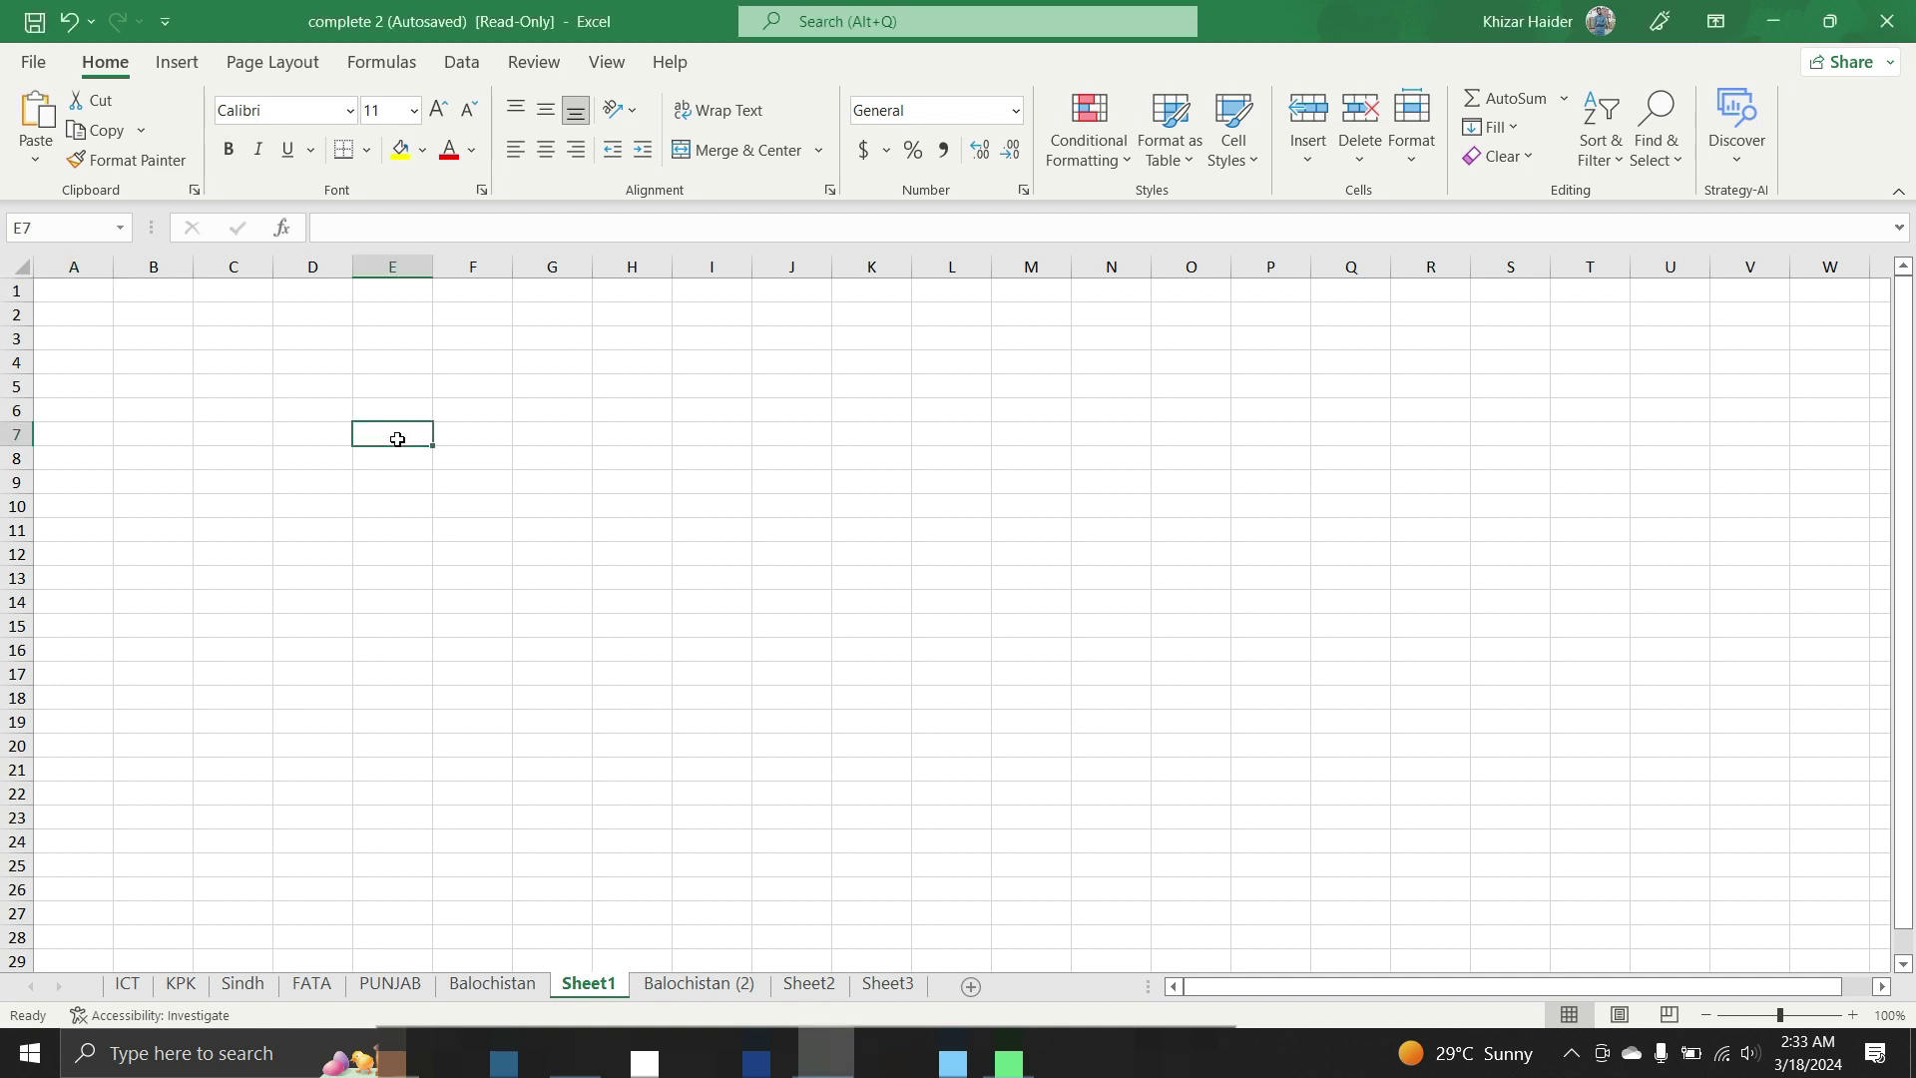
pyautogui.click(22, 227)
pyautogui.click(182, 339)
pyautogui.click(84, 306)
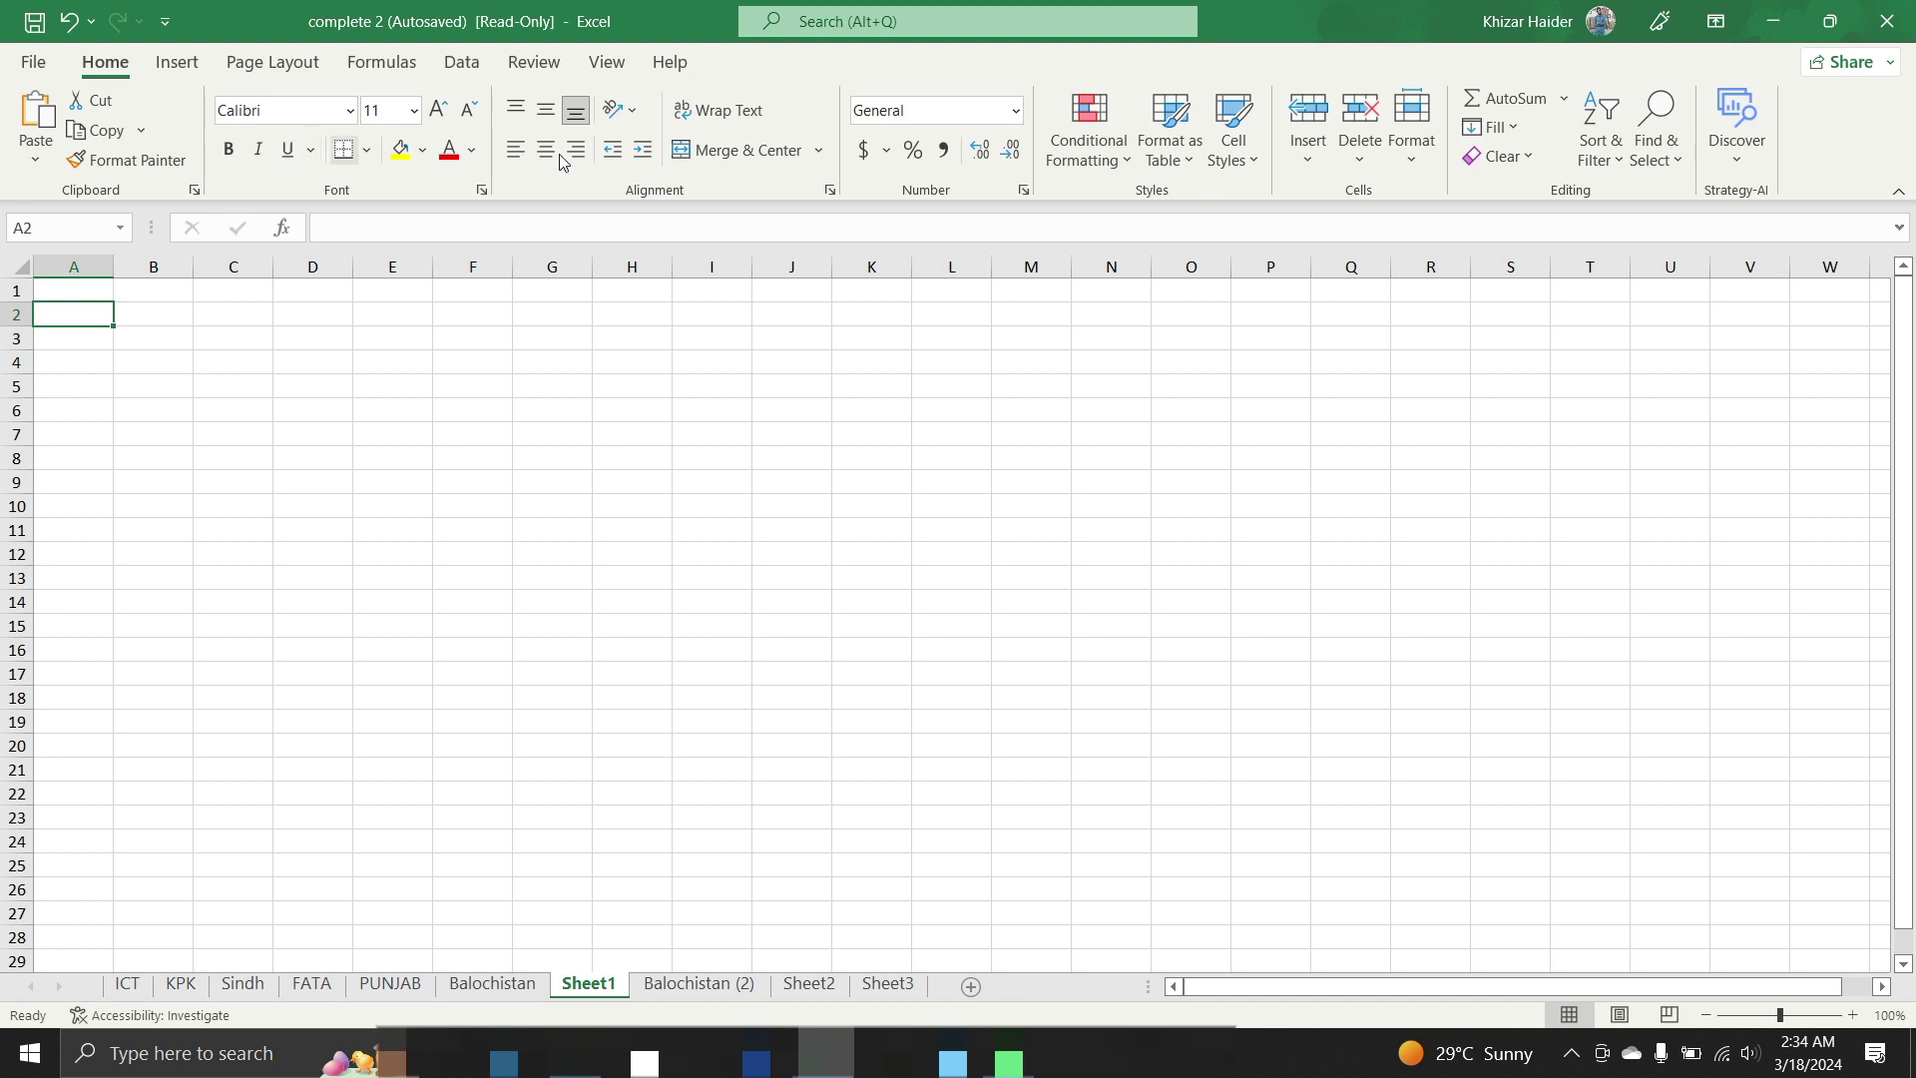
pyautogui.click(169, 66)
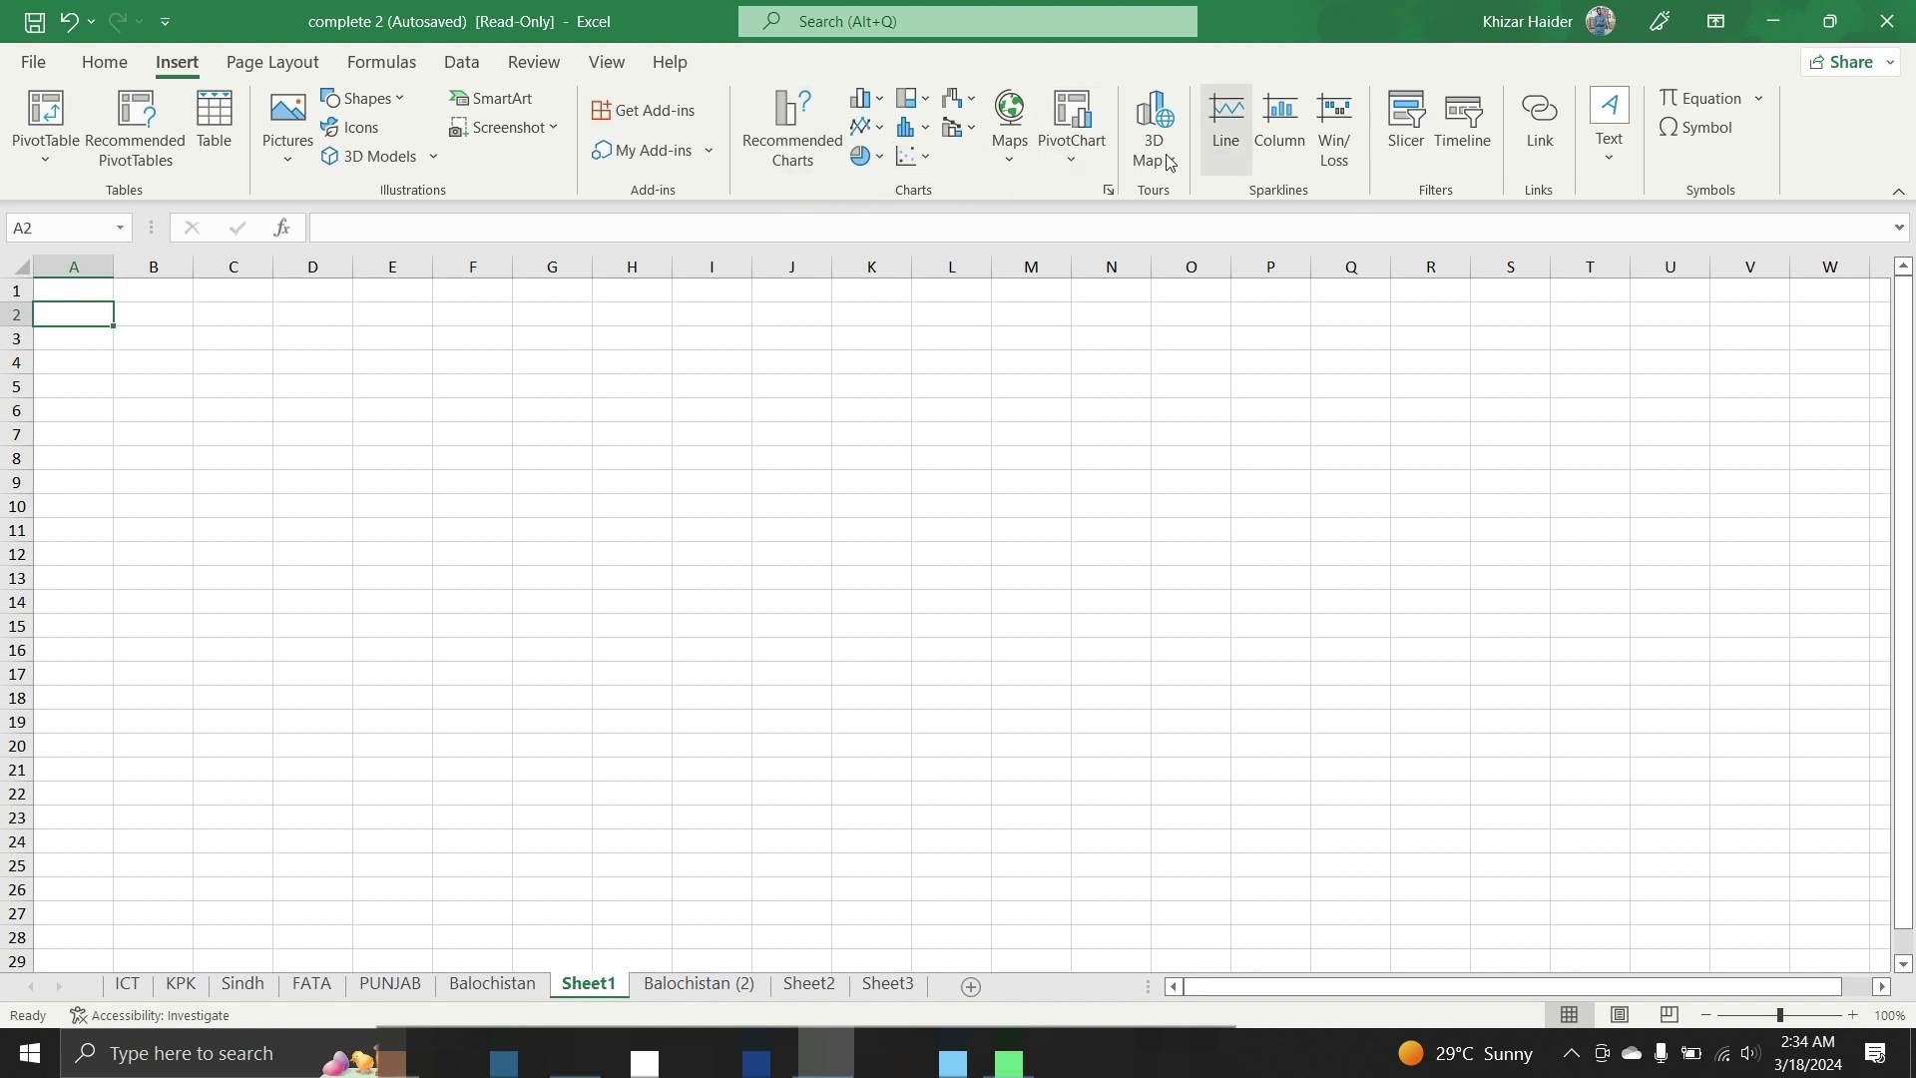
pyautogui.click(241, 62)
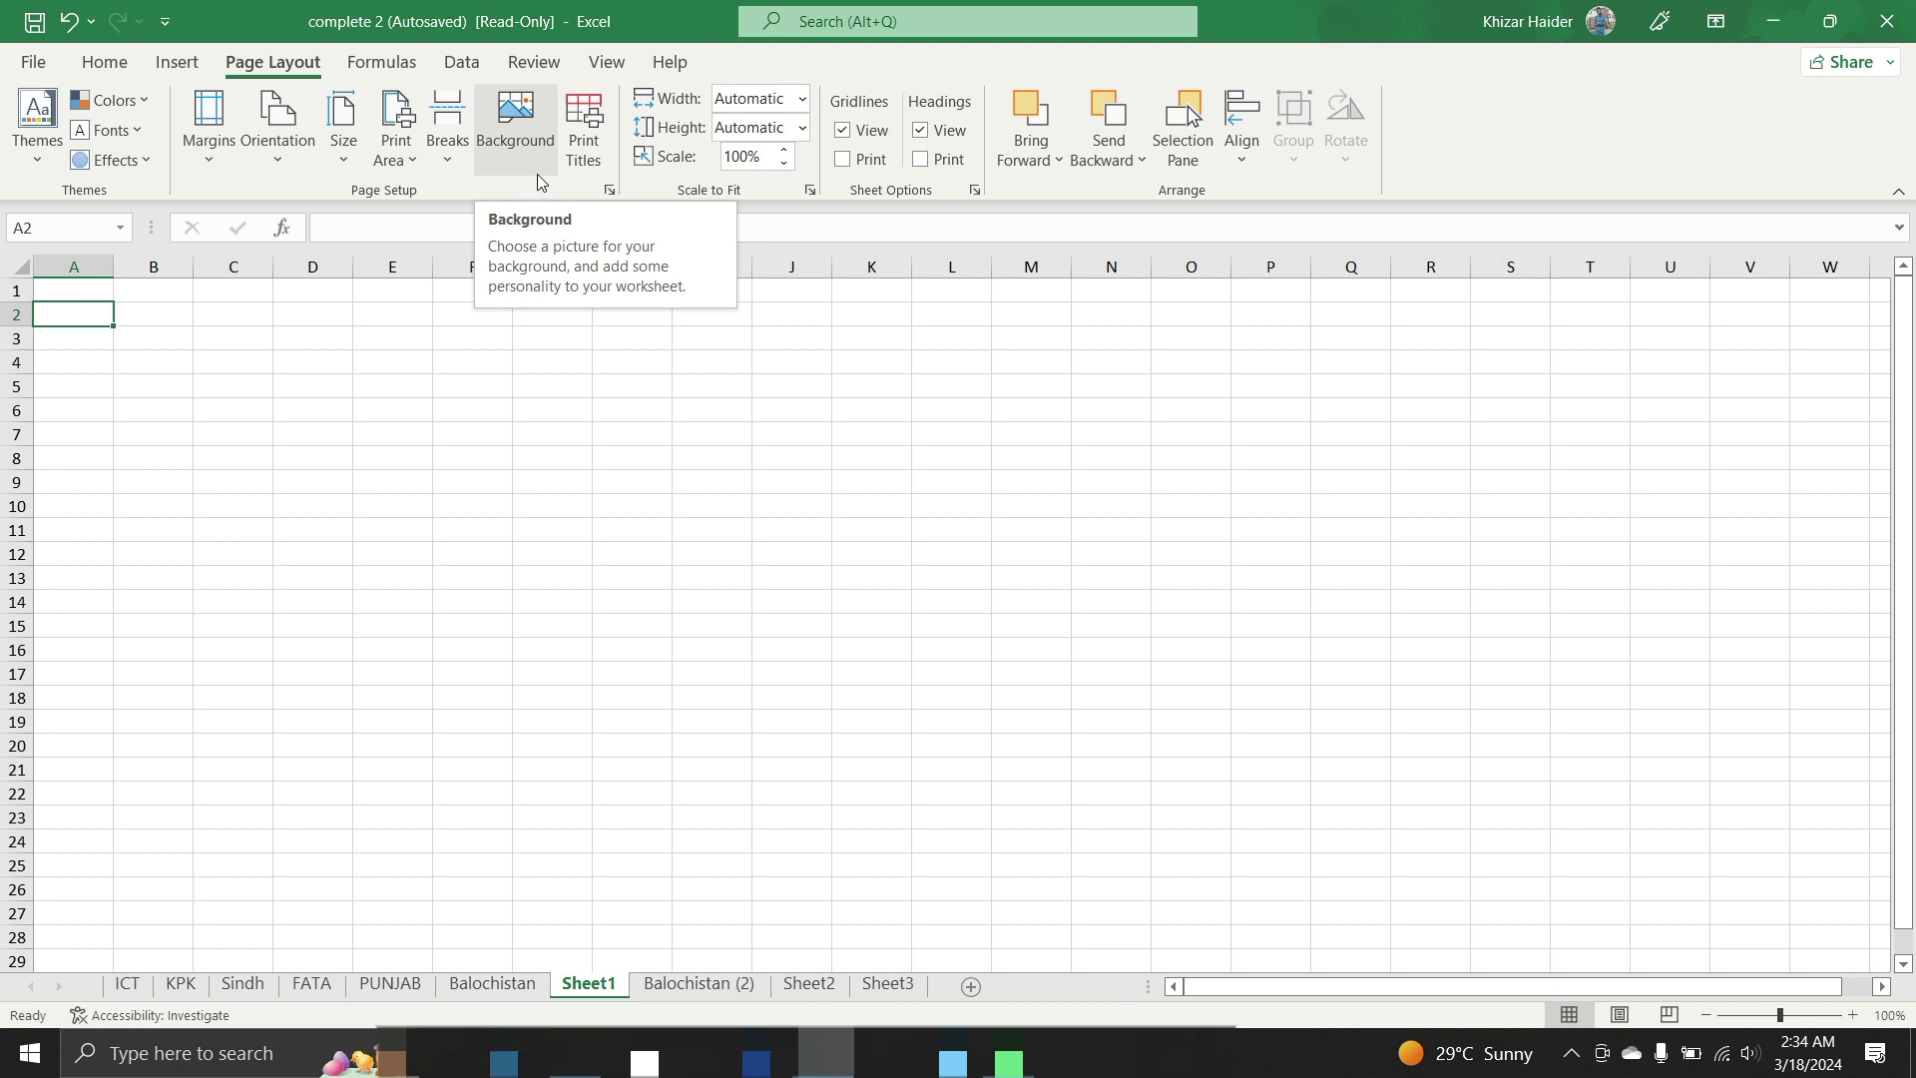
pyautogui.click(384, 68)
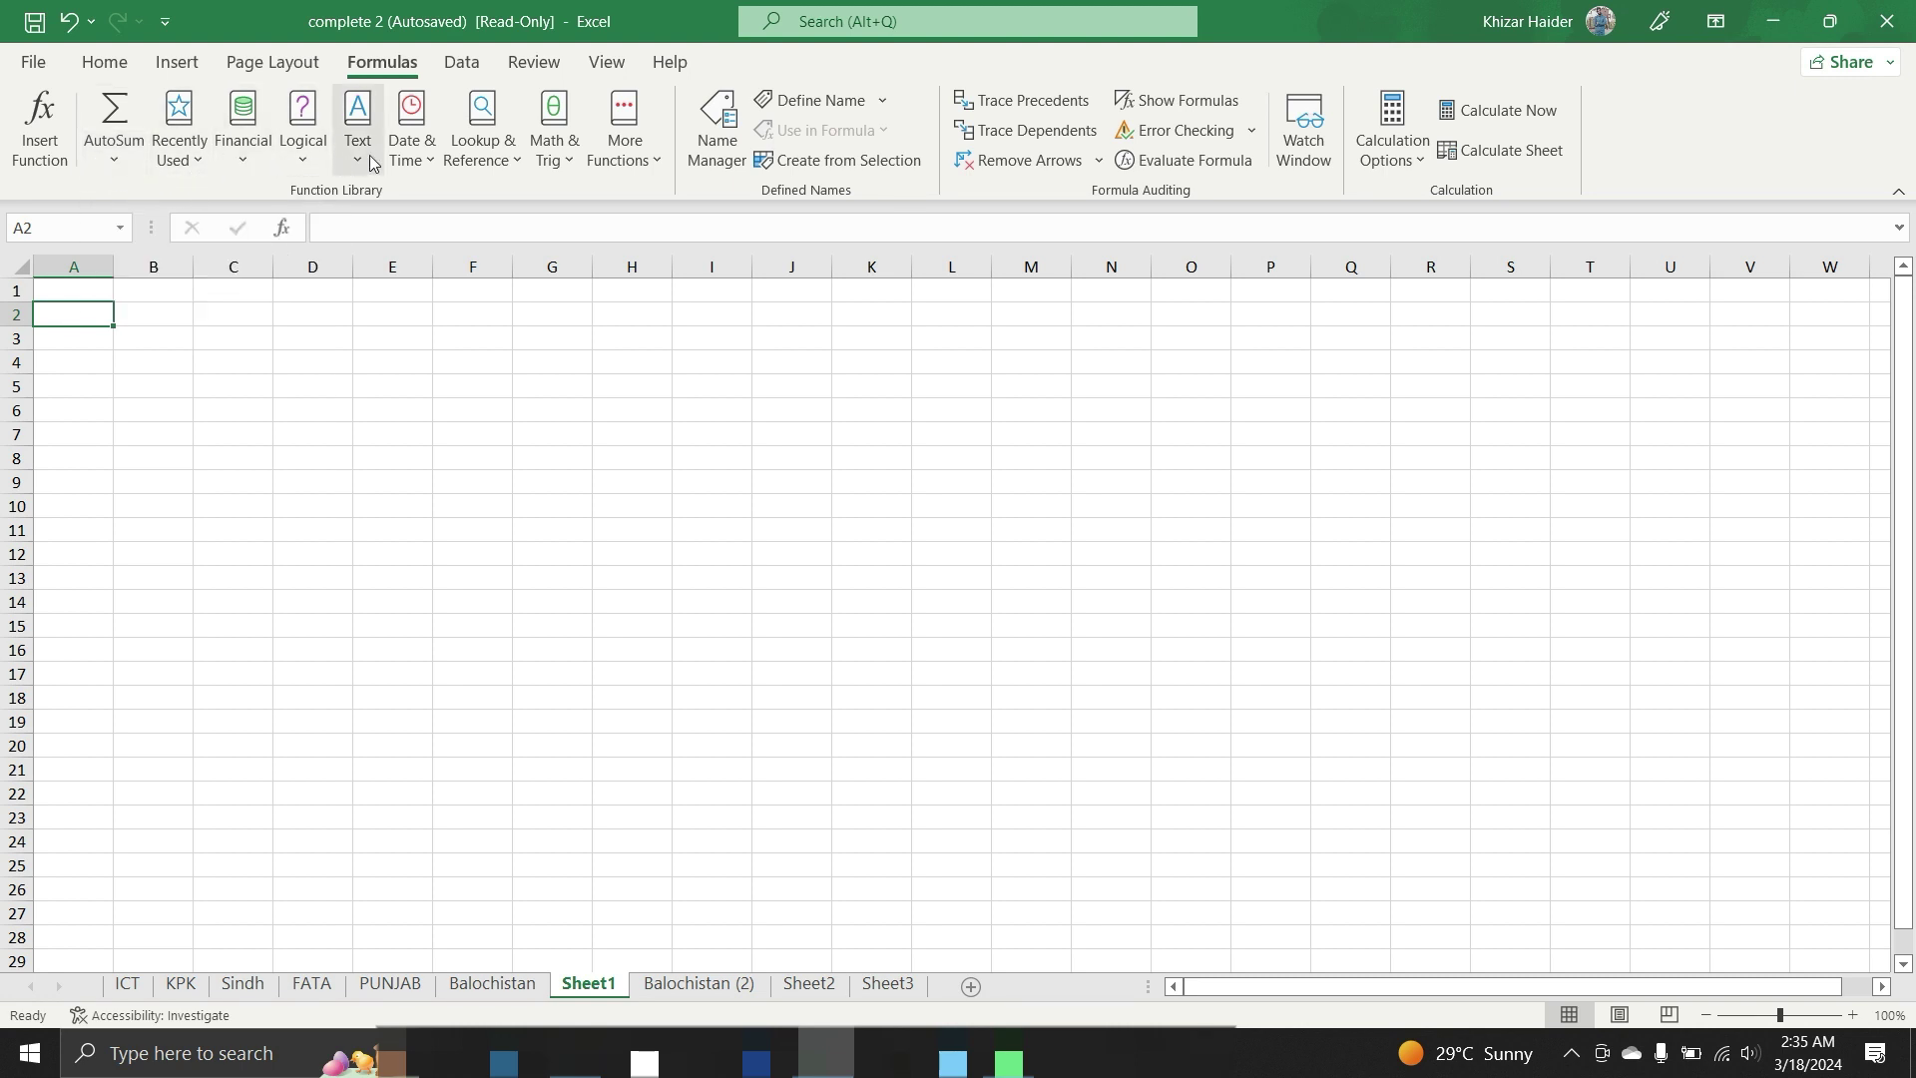
pyautogui.click(462, 63)
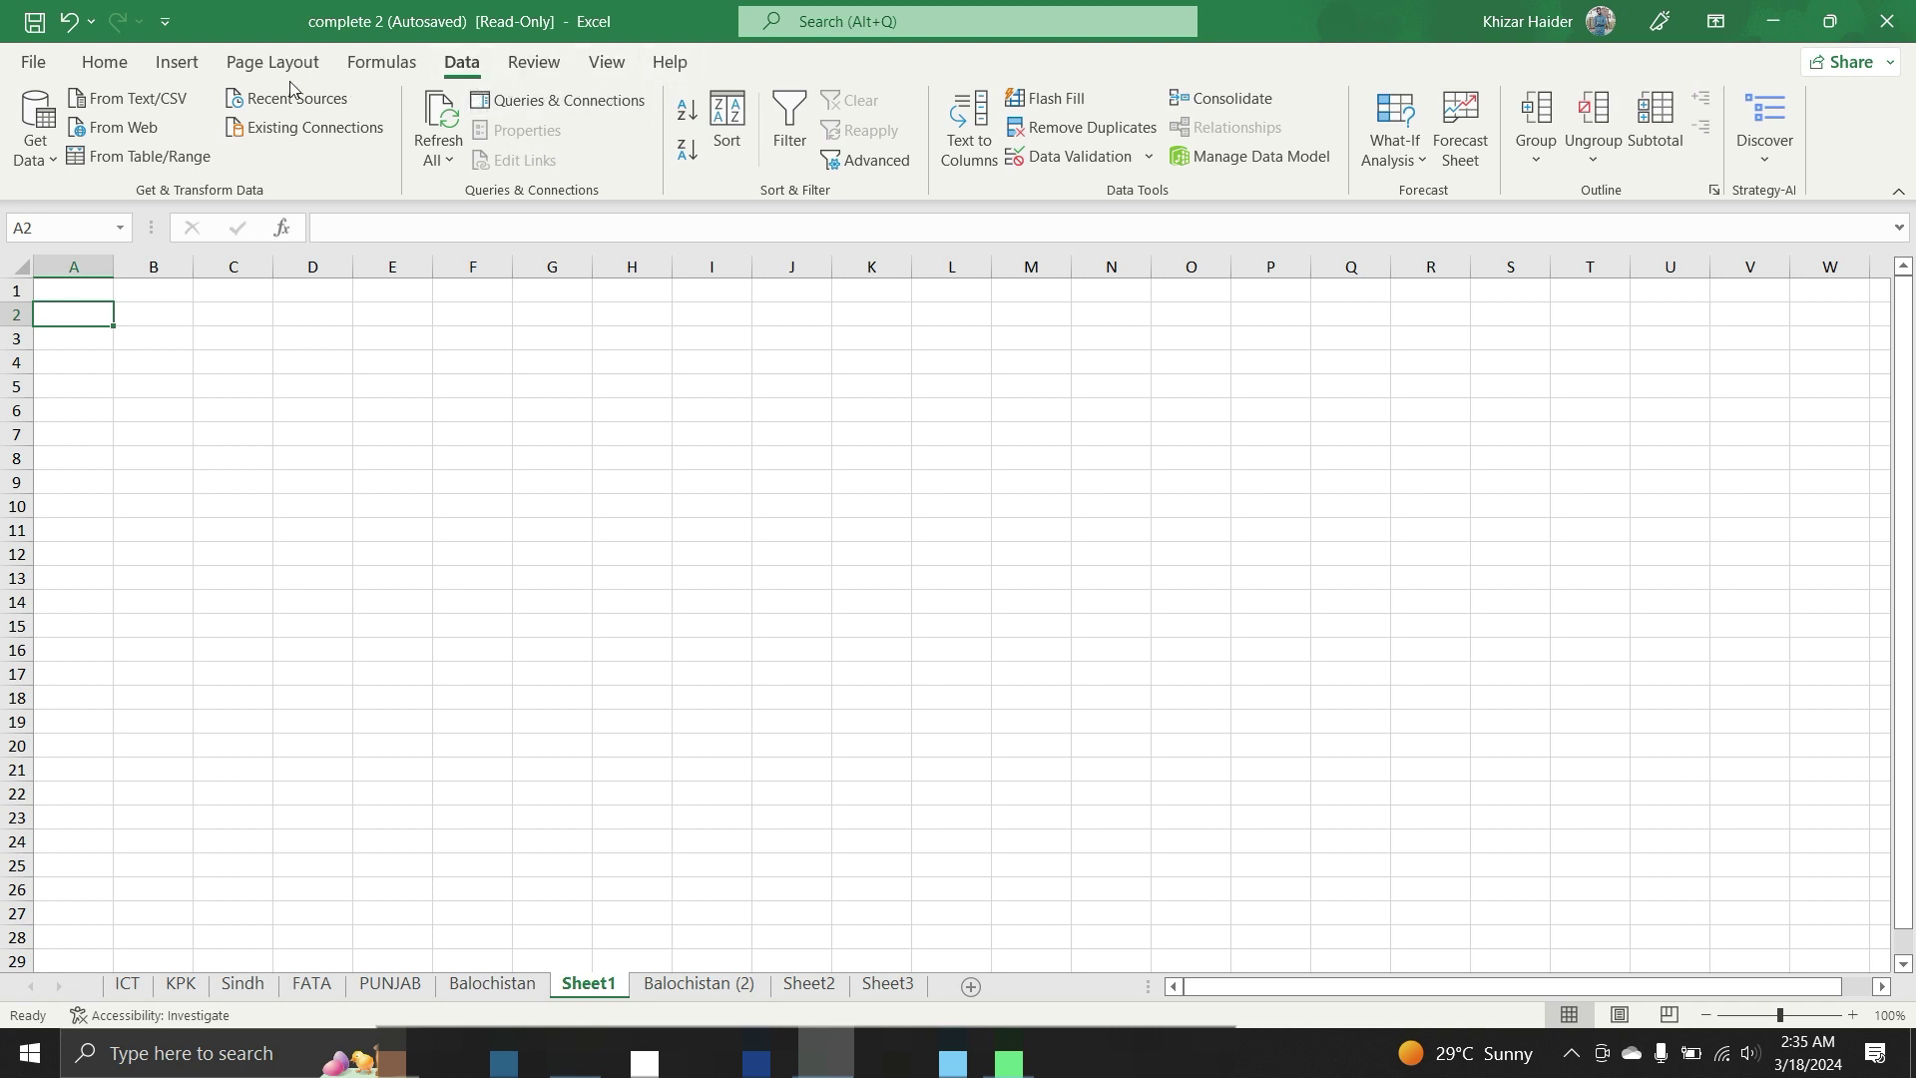
pyautogui.click(105, 72)
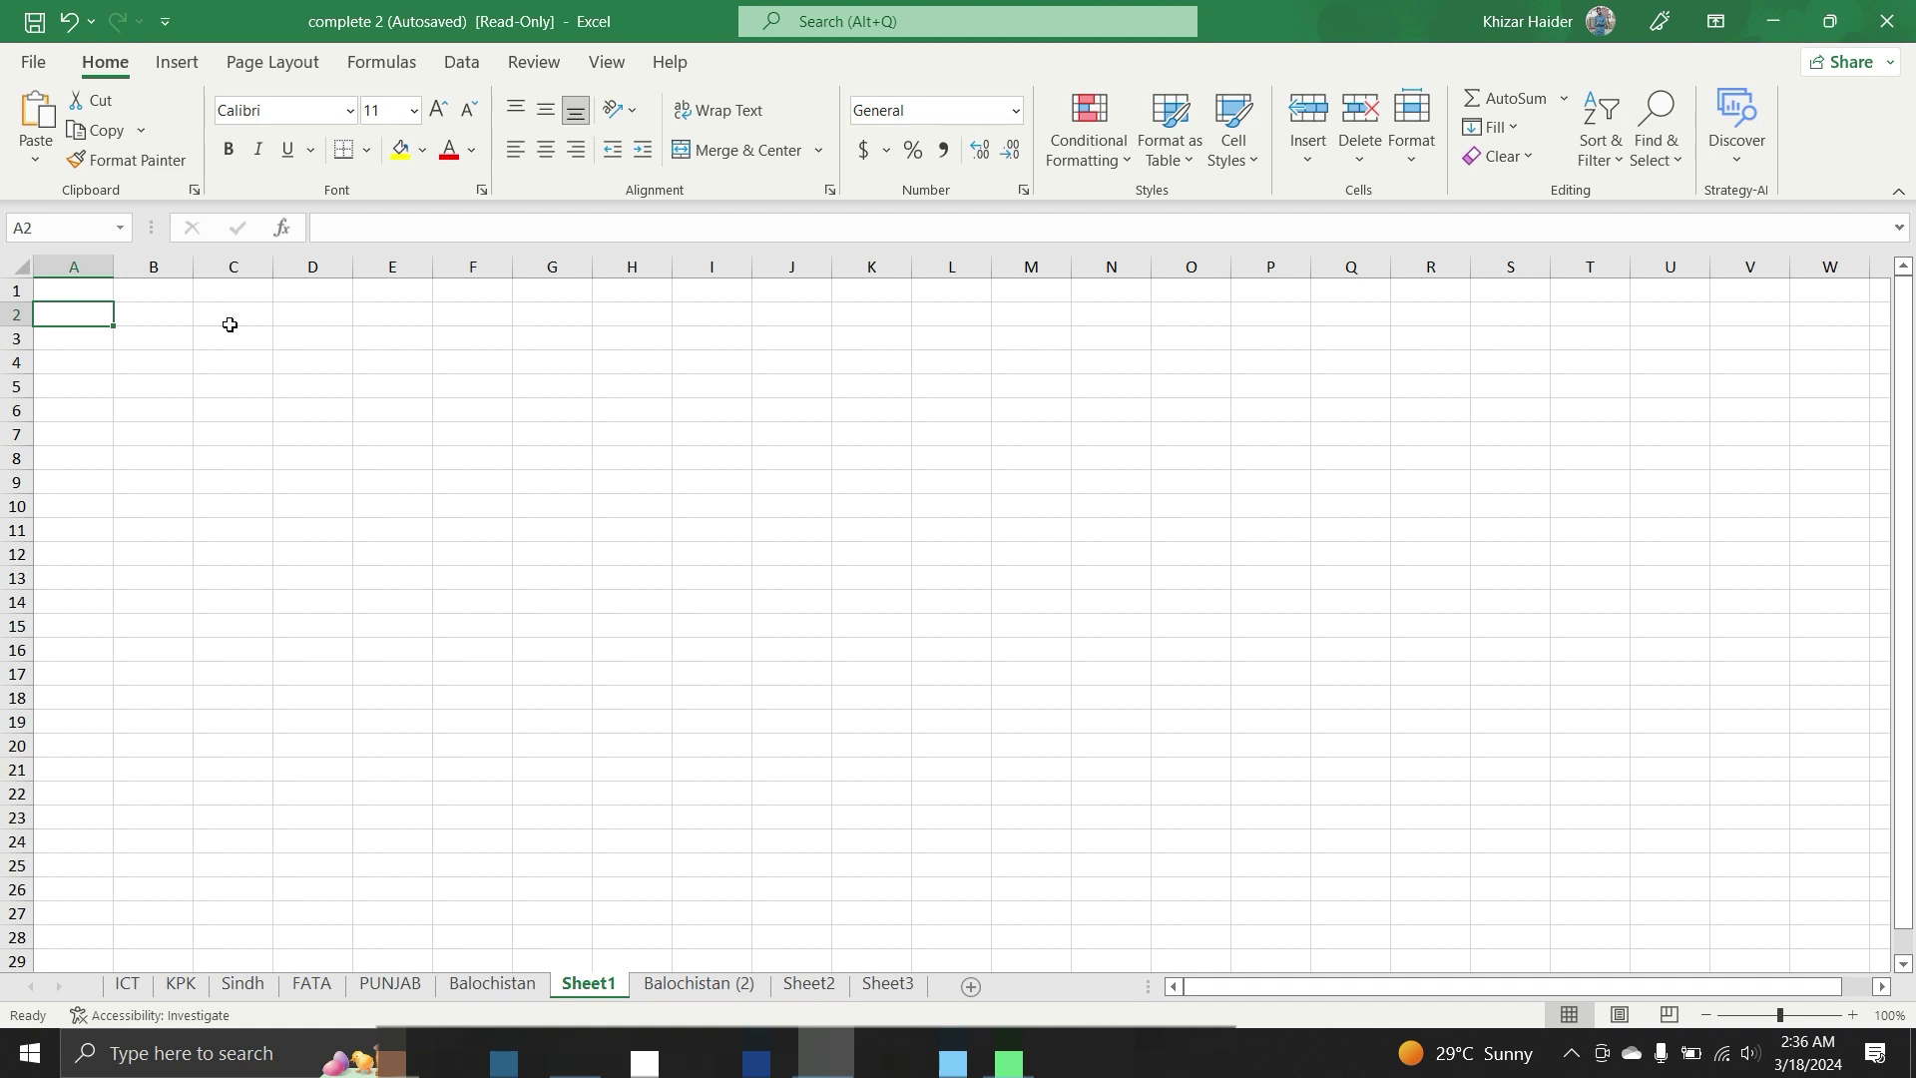
pyautogui.click(200, 68)
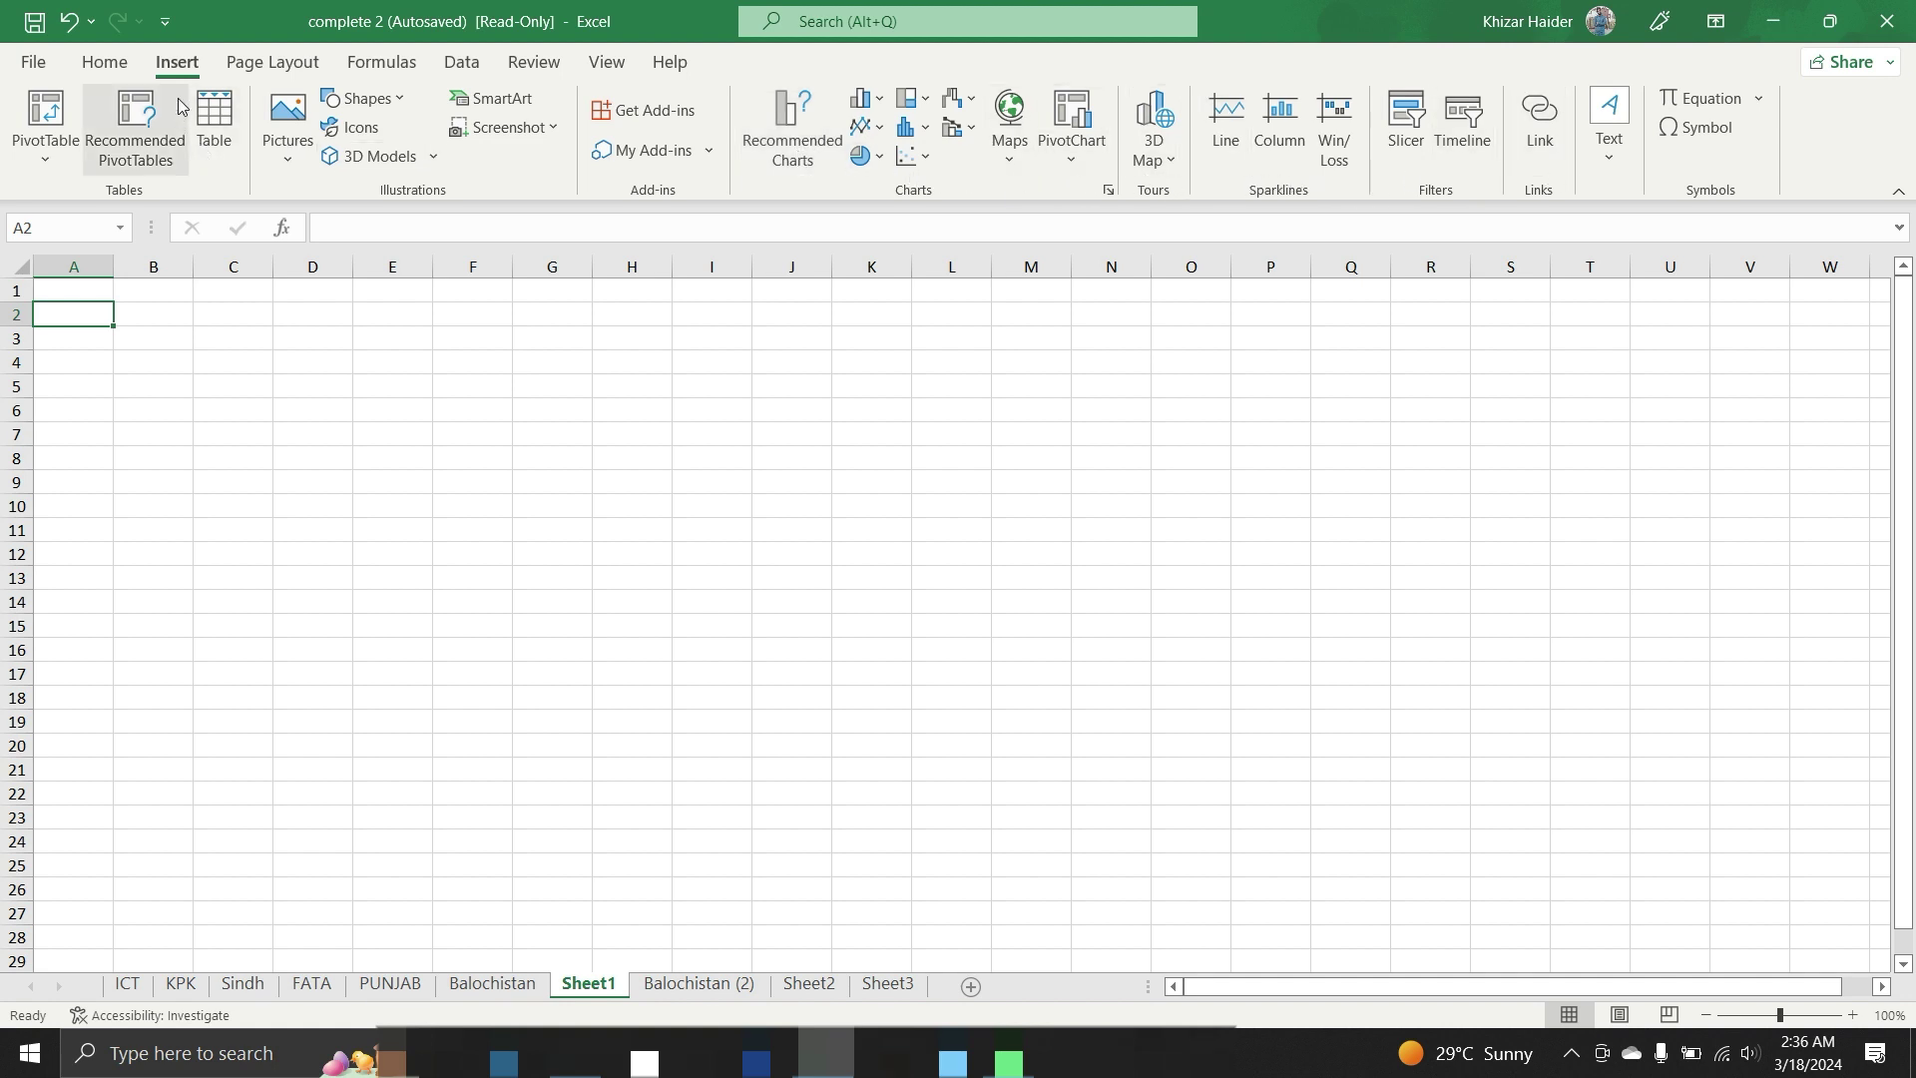
pyautogui.click(103, 62)
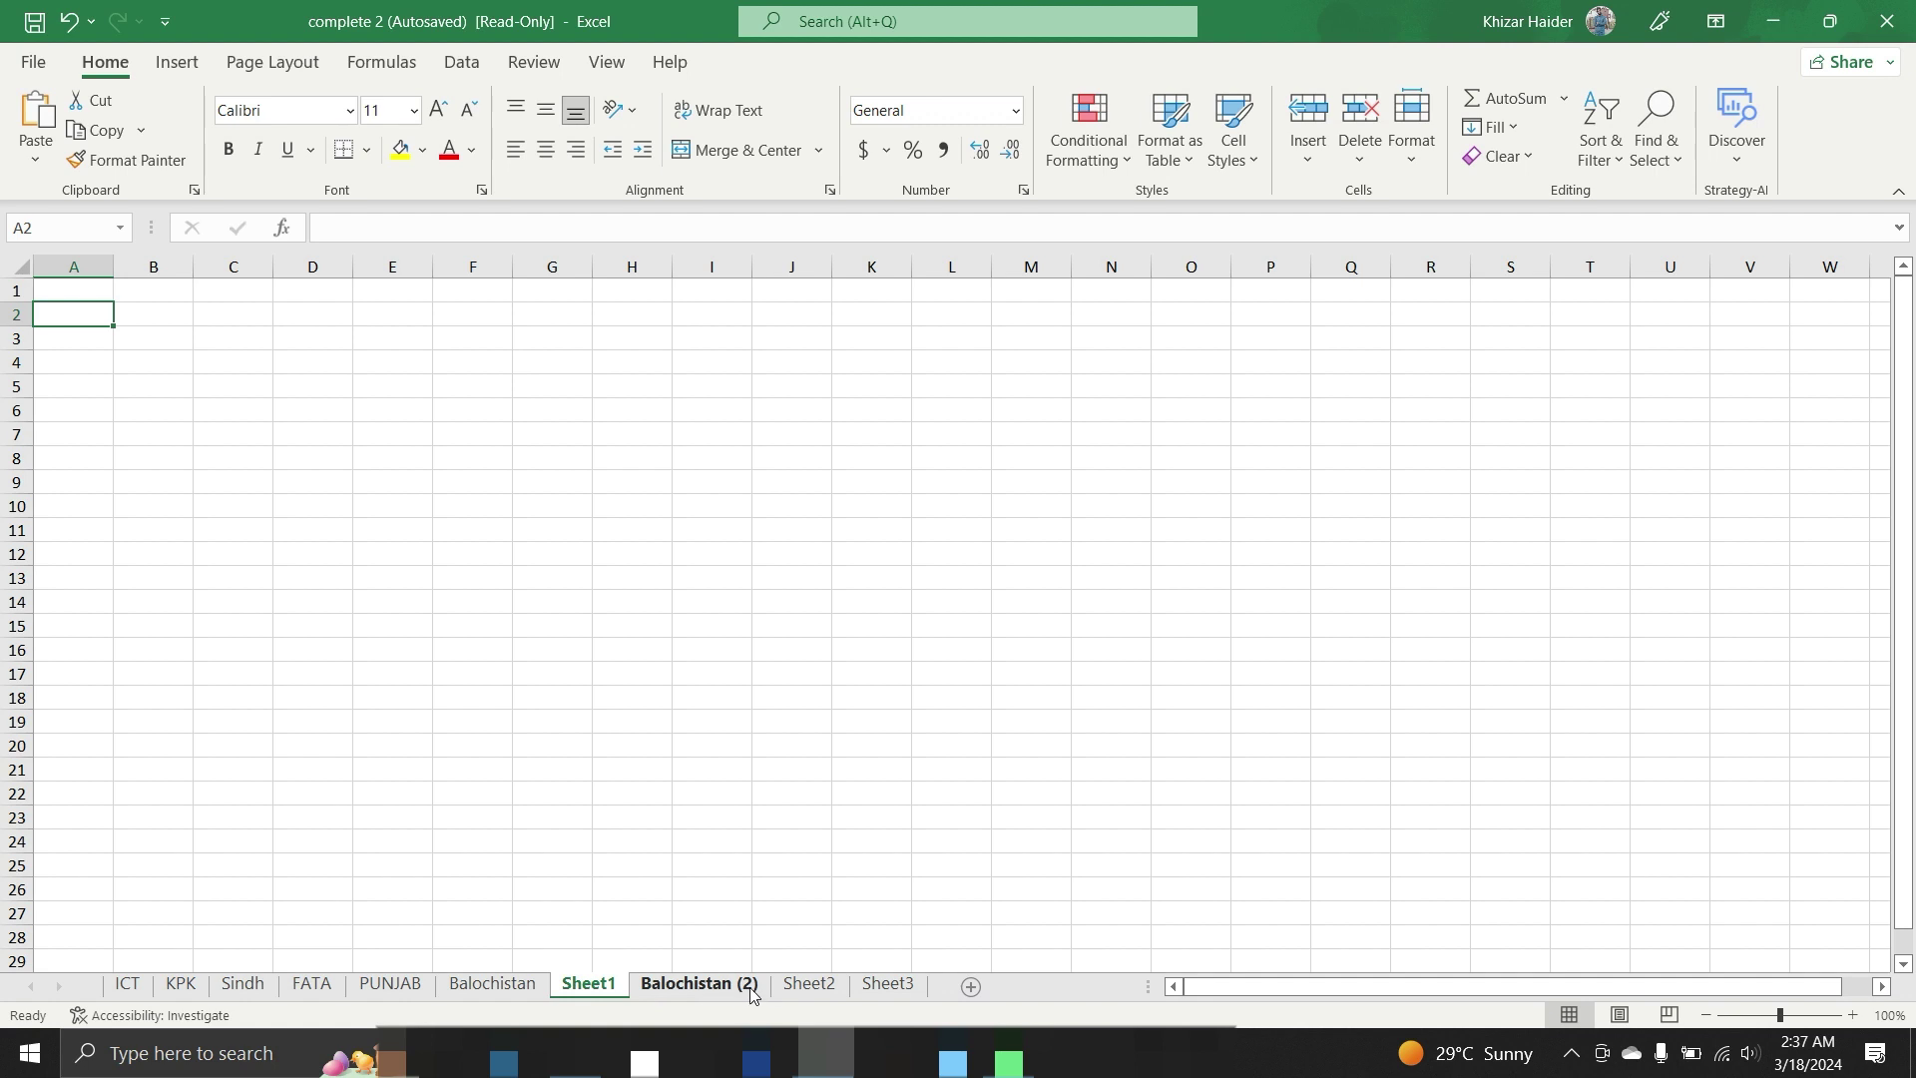
# Copy the Name of District header and first six district names from the Balochistan sheet to Sheet1 at A2, and autofit column A's width.
pyautogui.click(528, 985)
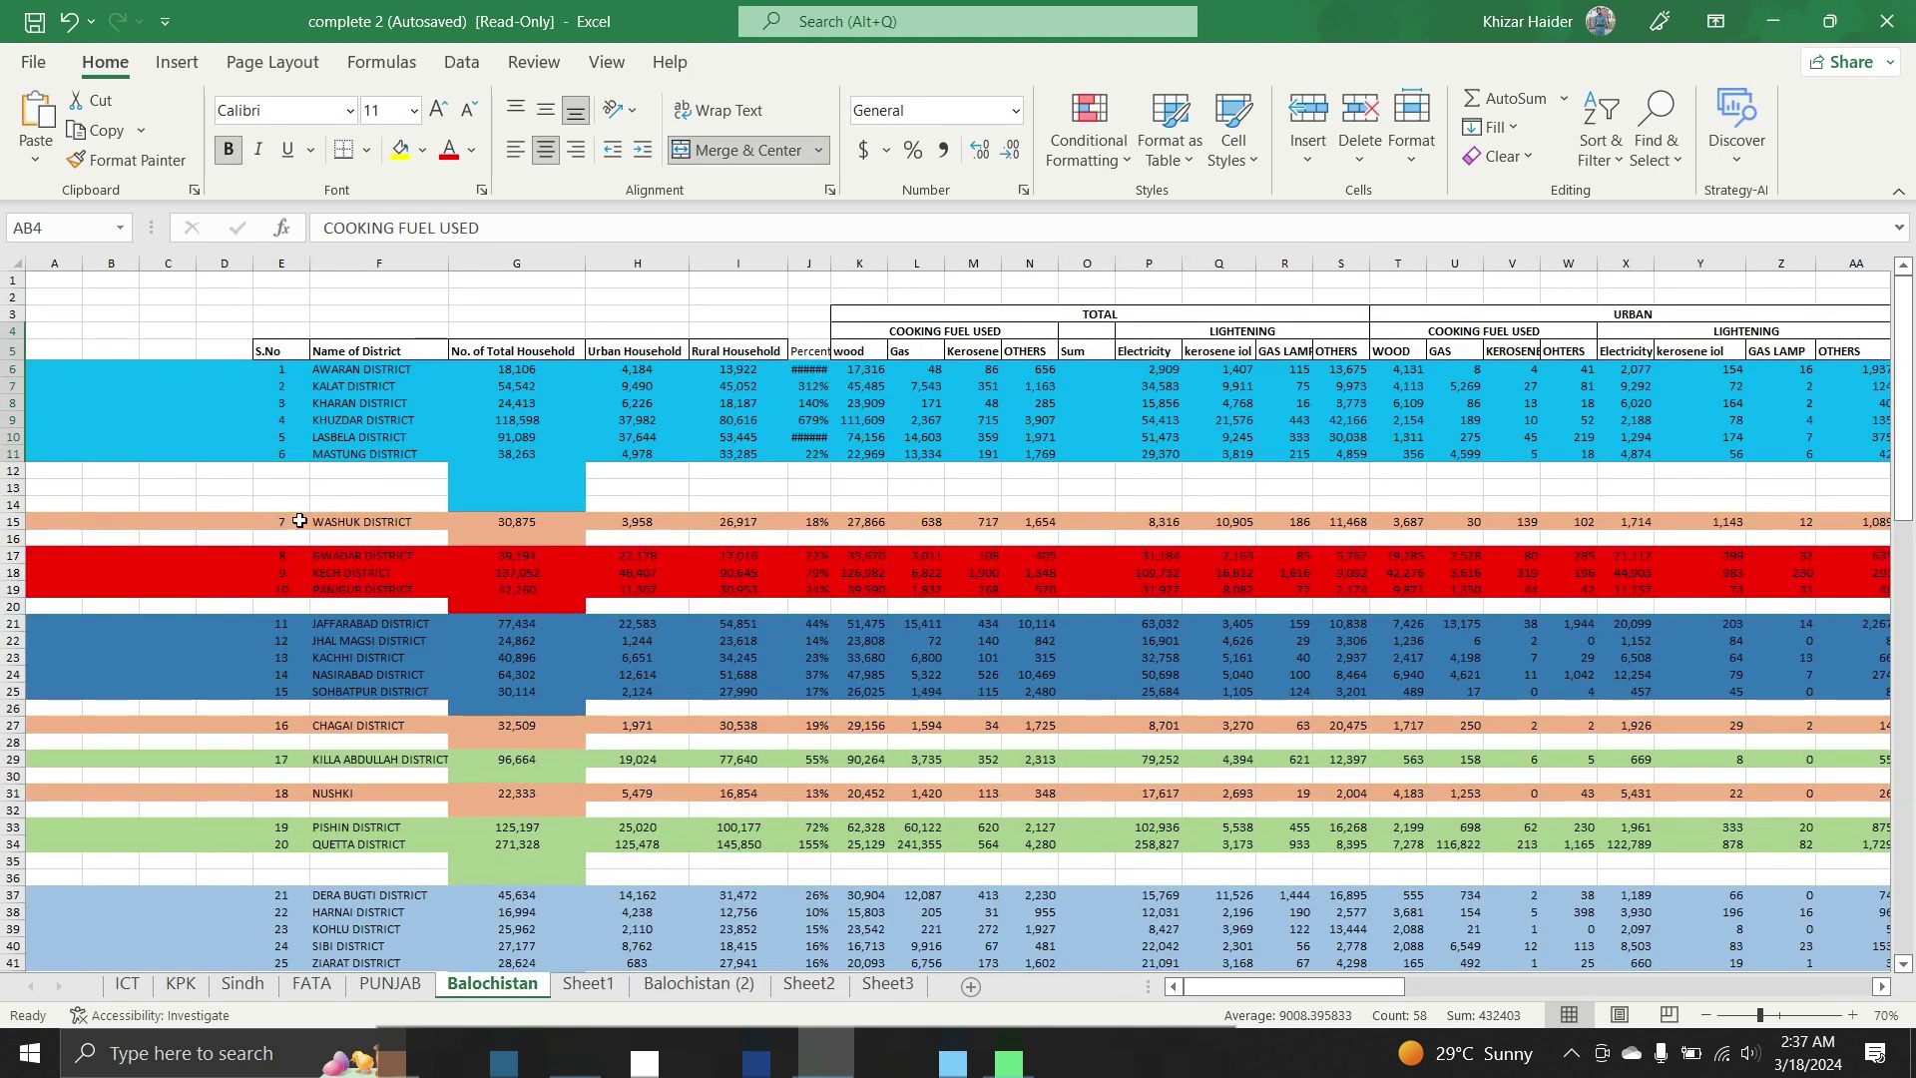
pyautogui.moveTo(319, 371); pyautogui.dragTo(427, 457)
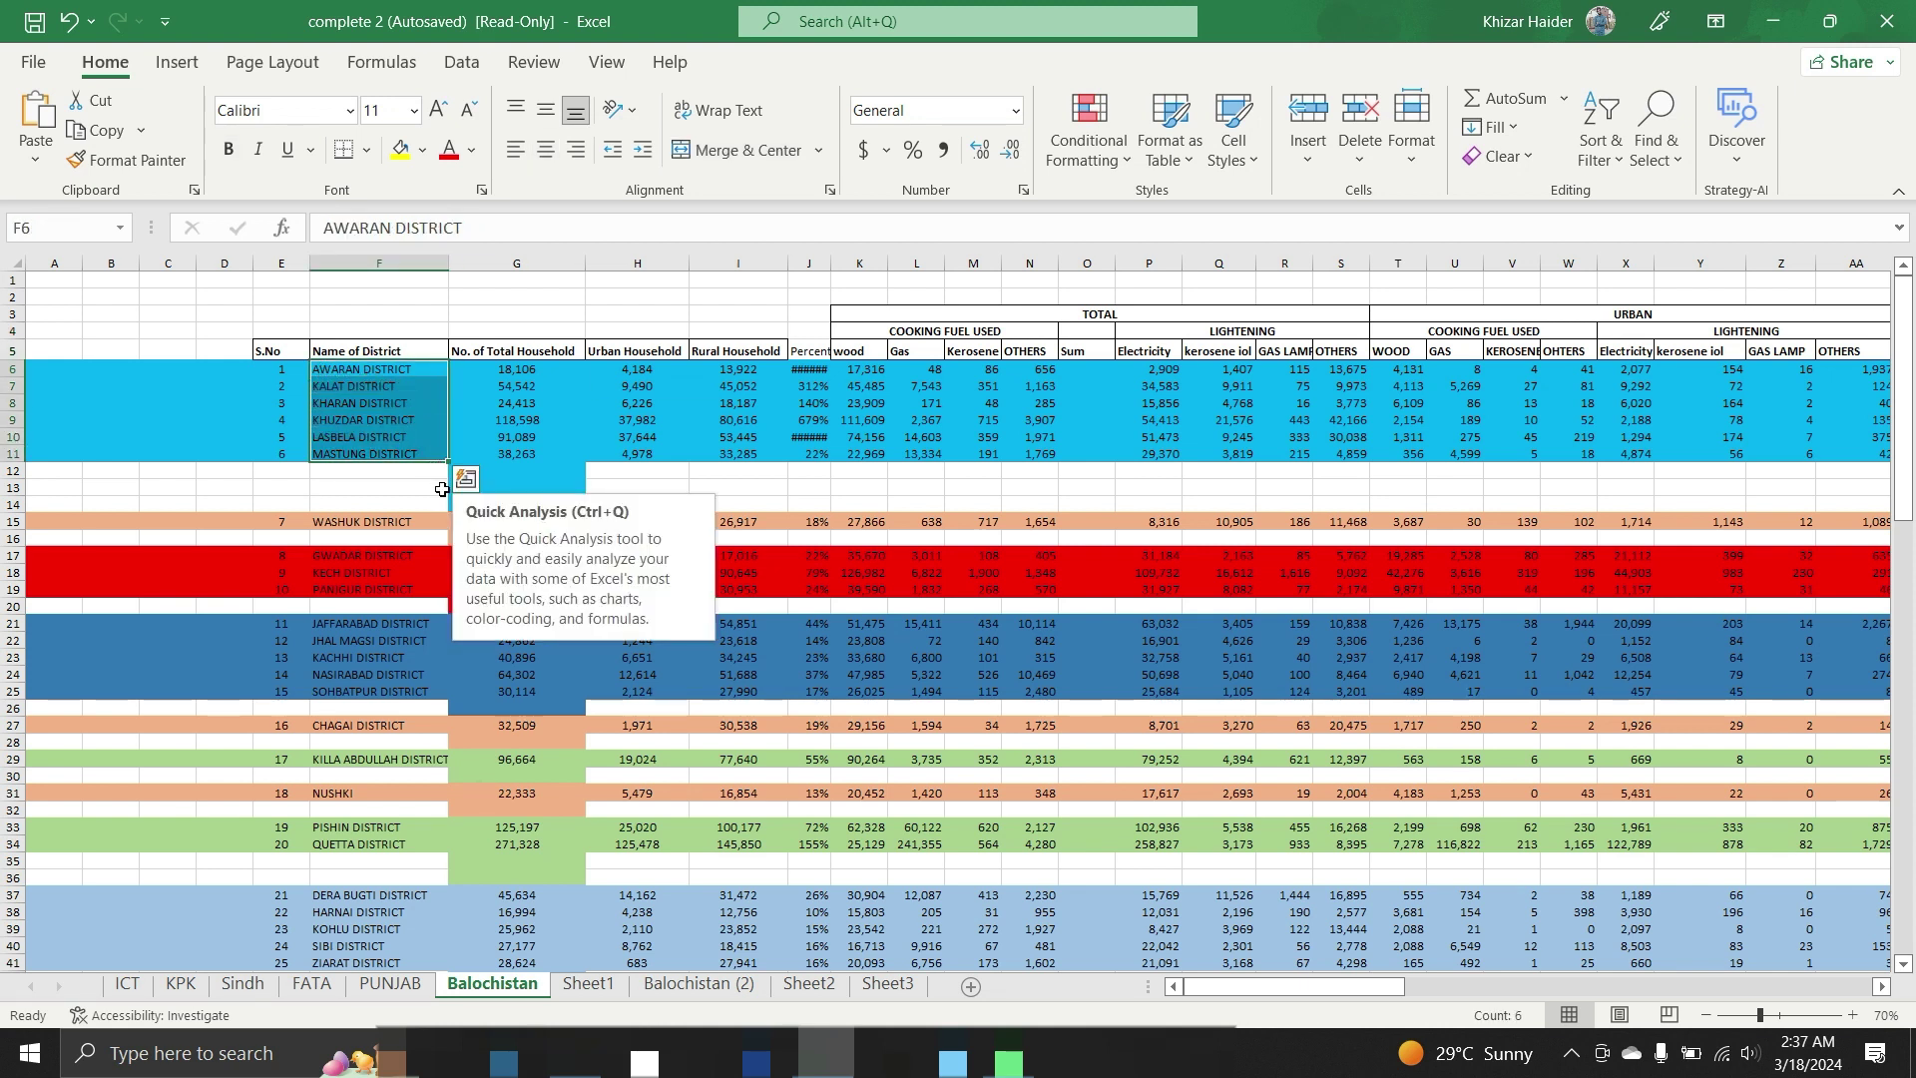
pyautogui.click(459, 484)
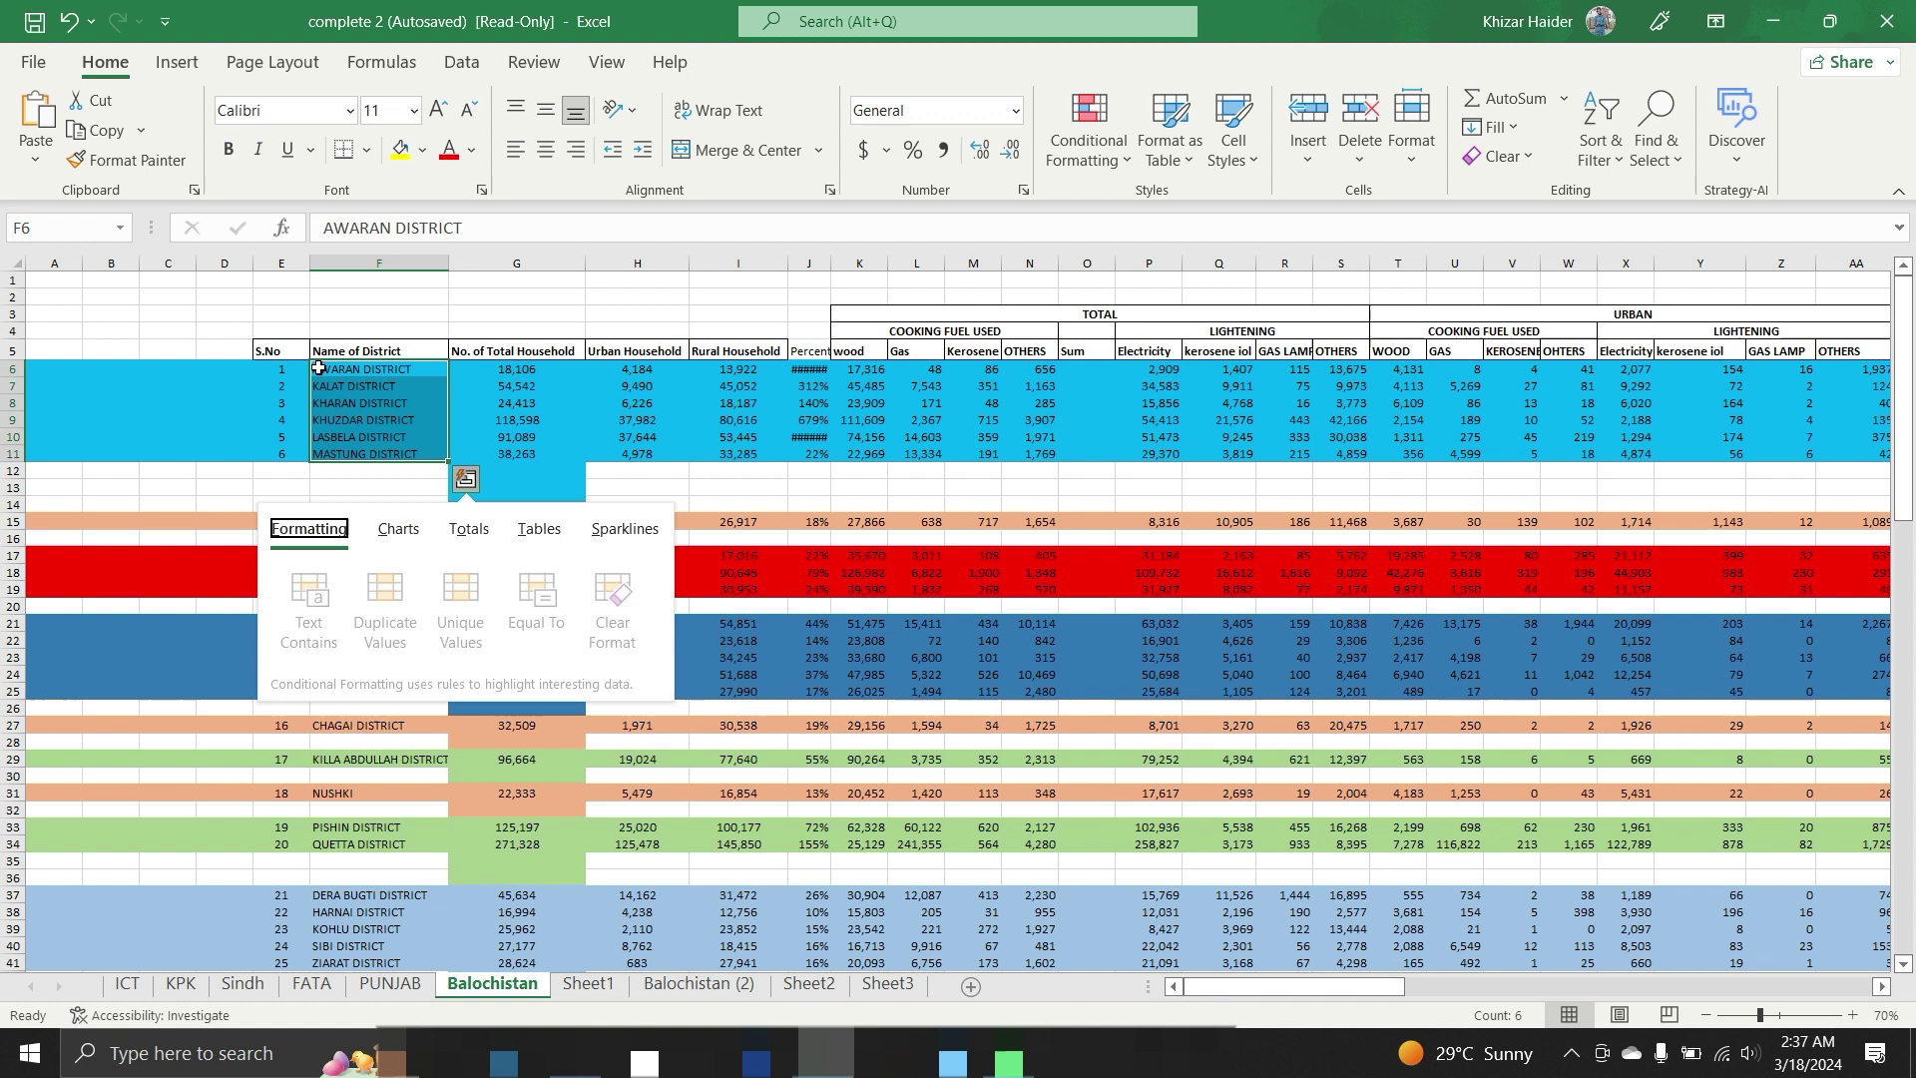
pyautogui.moveTo(321, 351); pyautogui.dragTo(414, 454)
pyautogui.hotkey('ctrl', 'c')
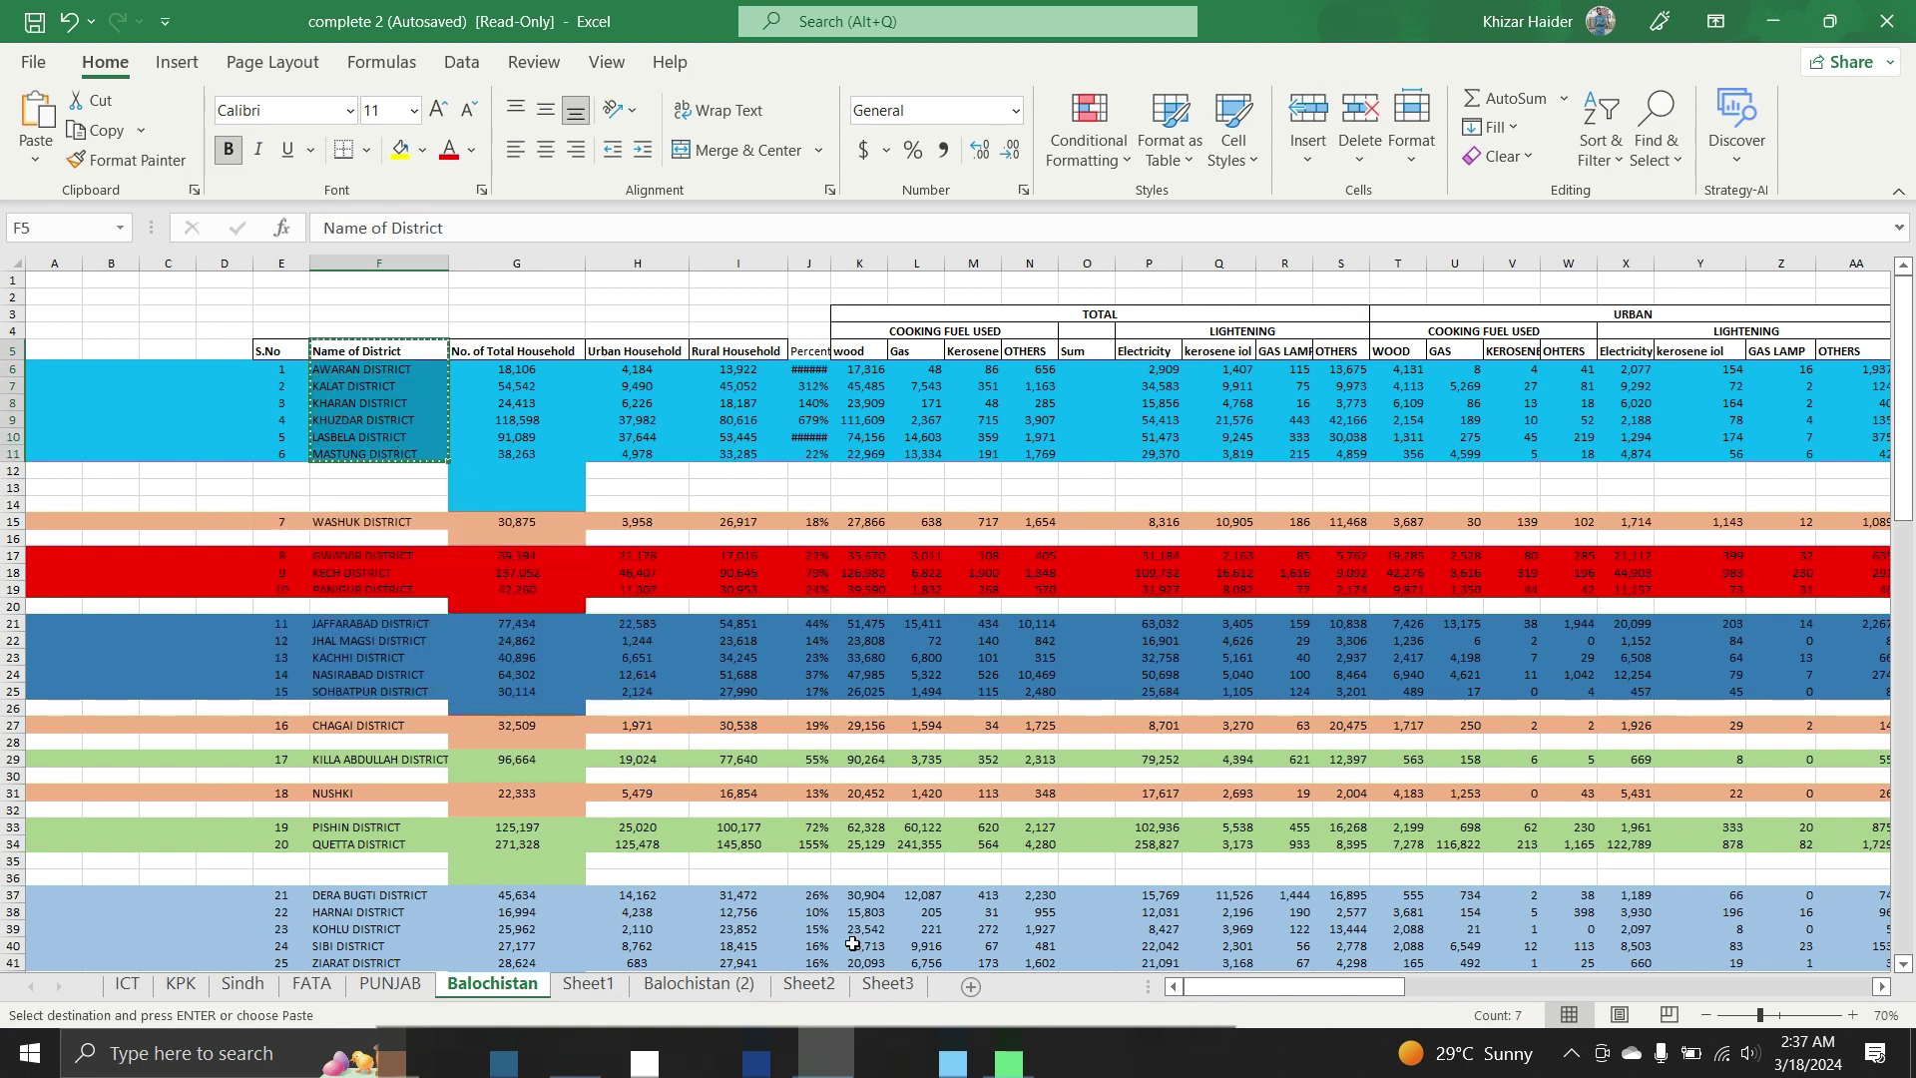
pyautogui.click(888, 985)
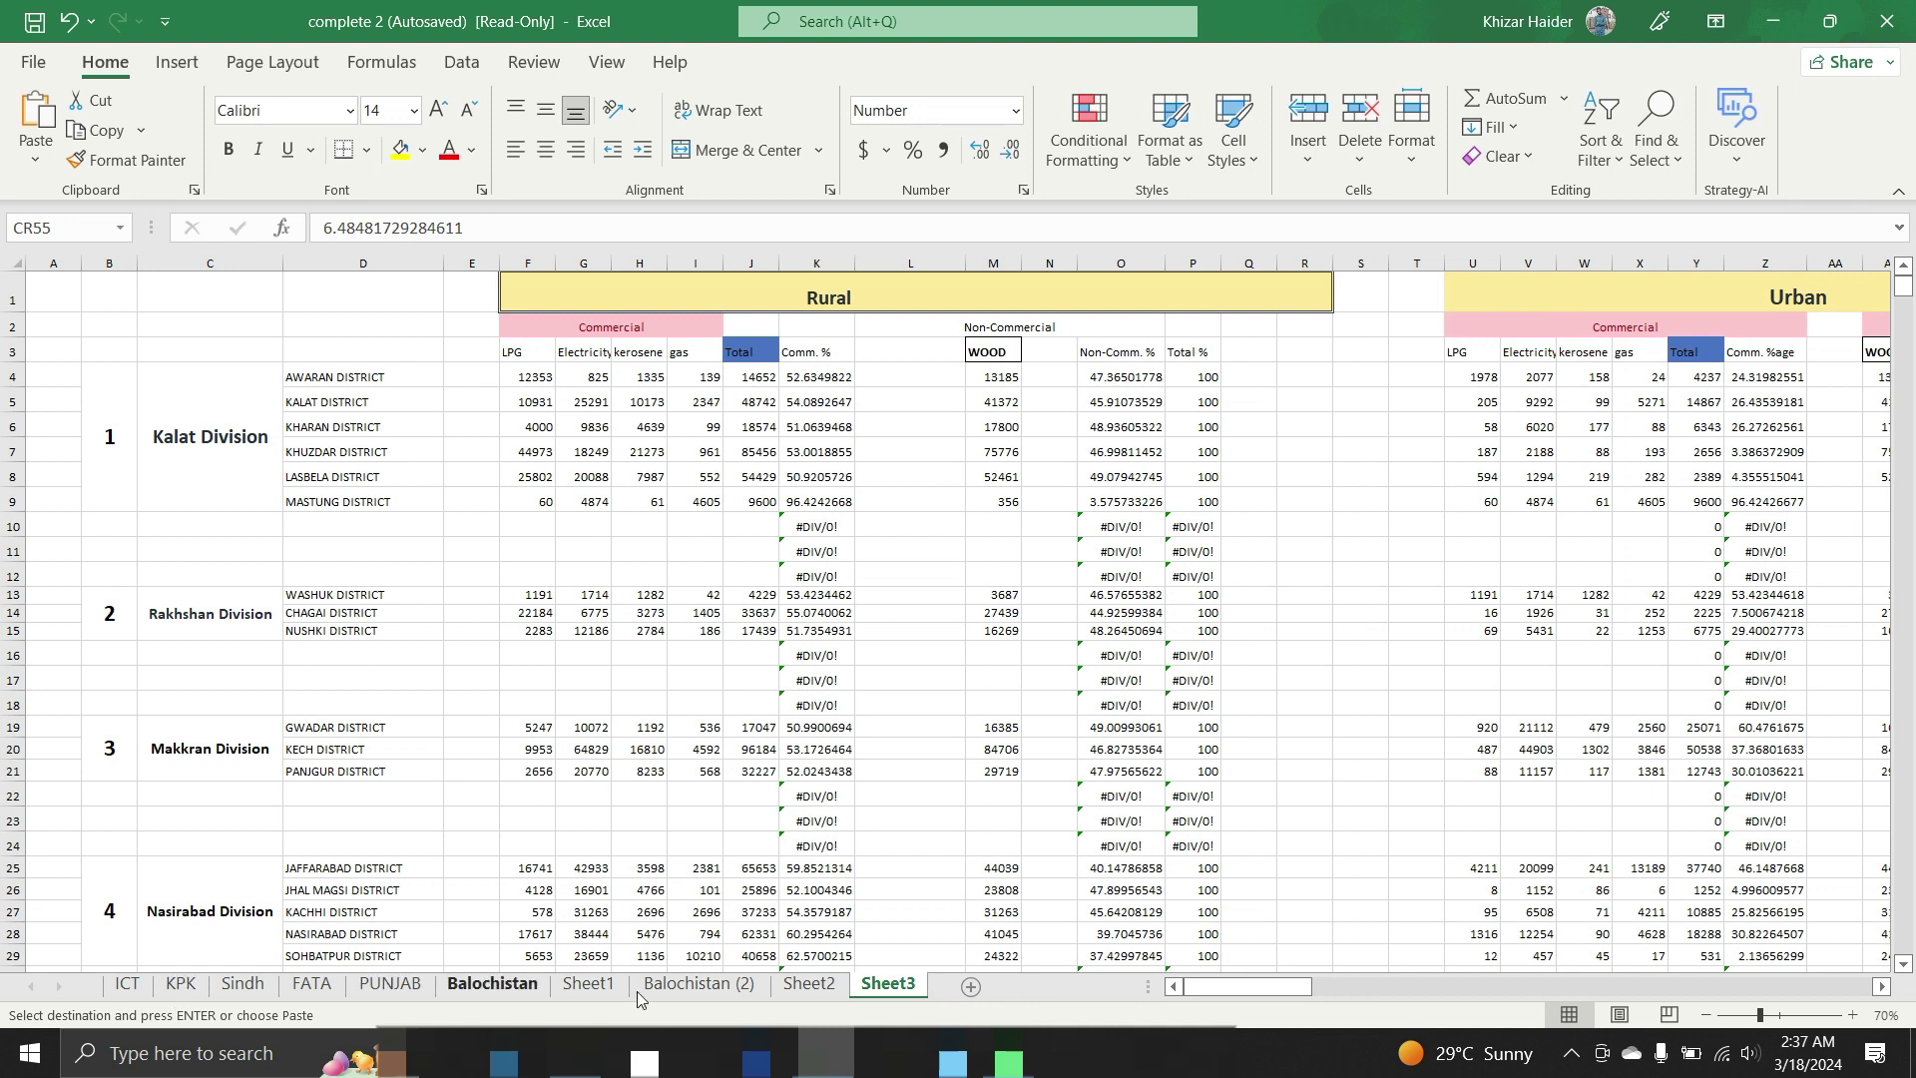
pyautogui.click(698, 985)
pyautogui.click(589, 985)
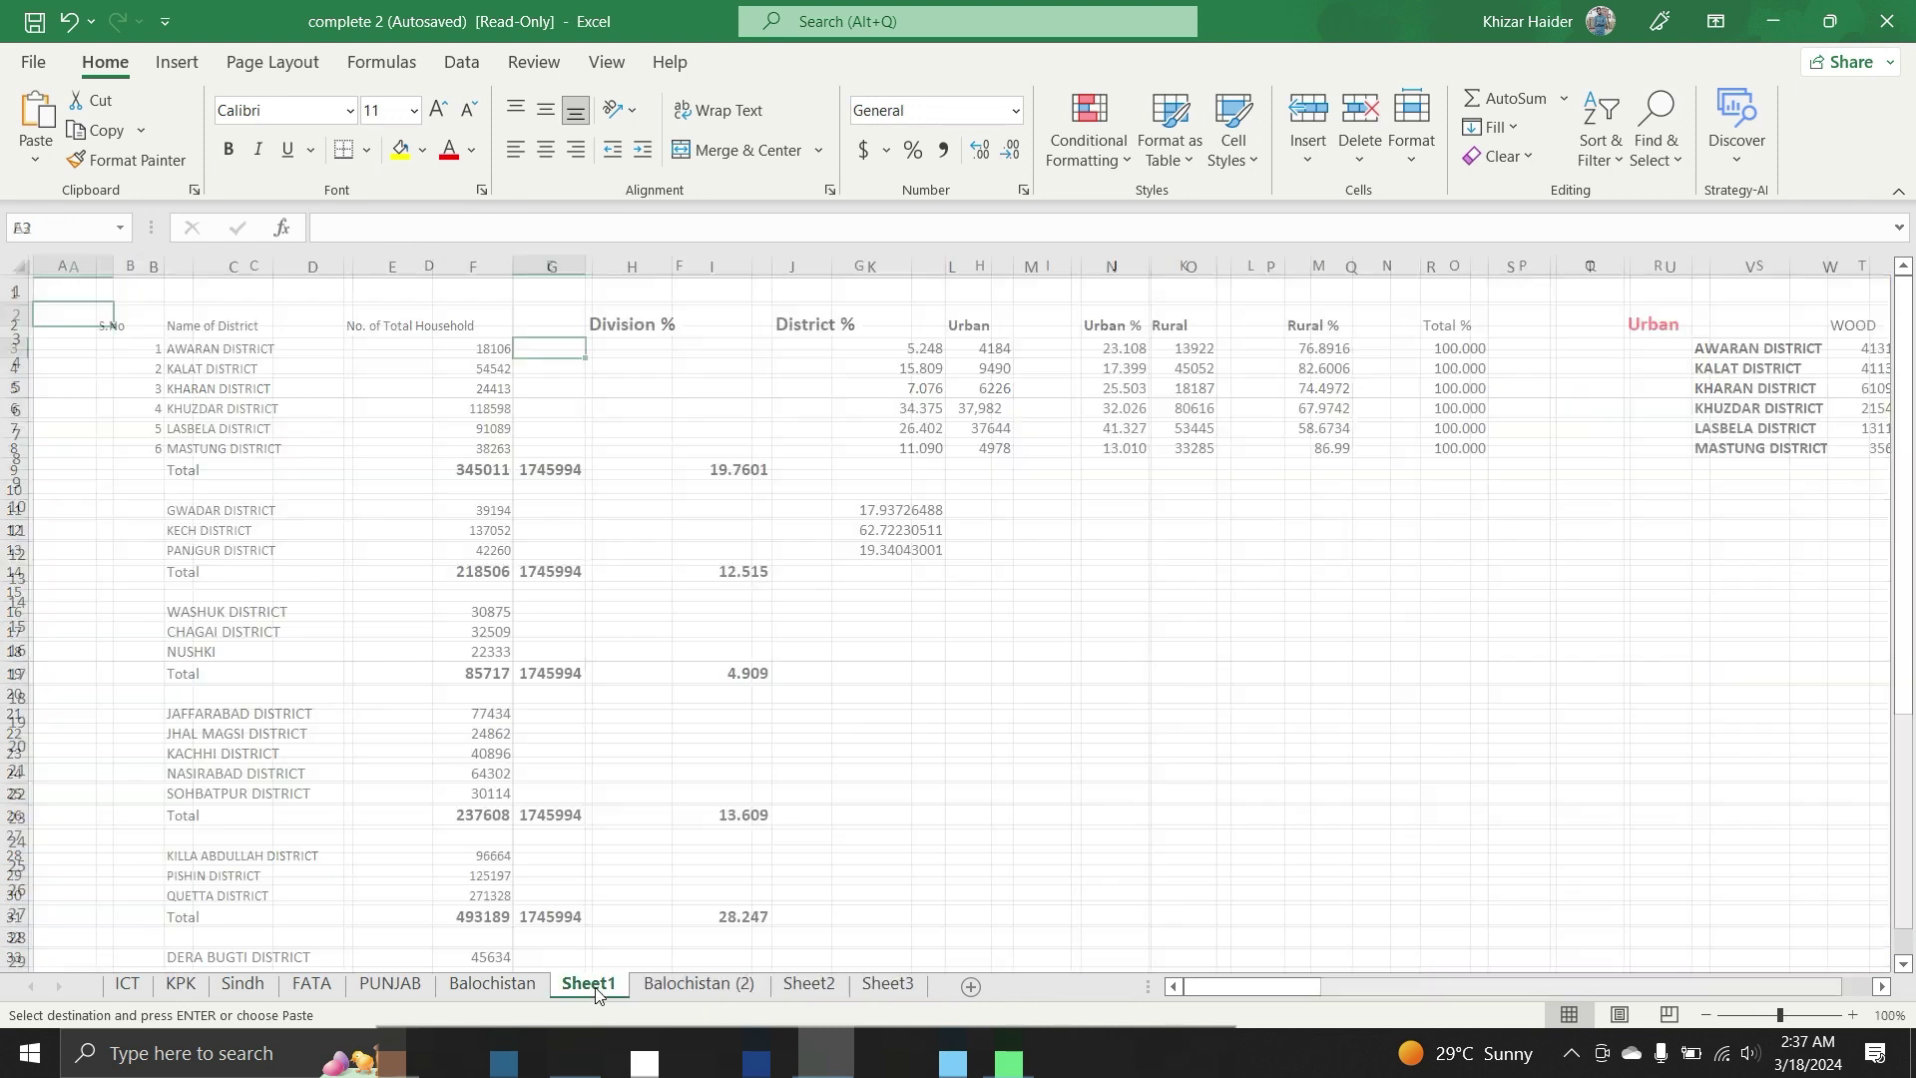
pyautogui.hotkey('ctrl', 'v')
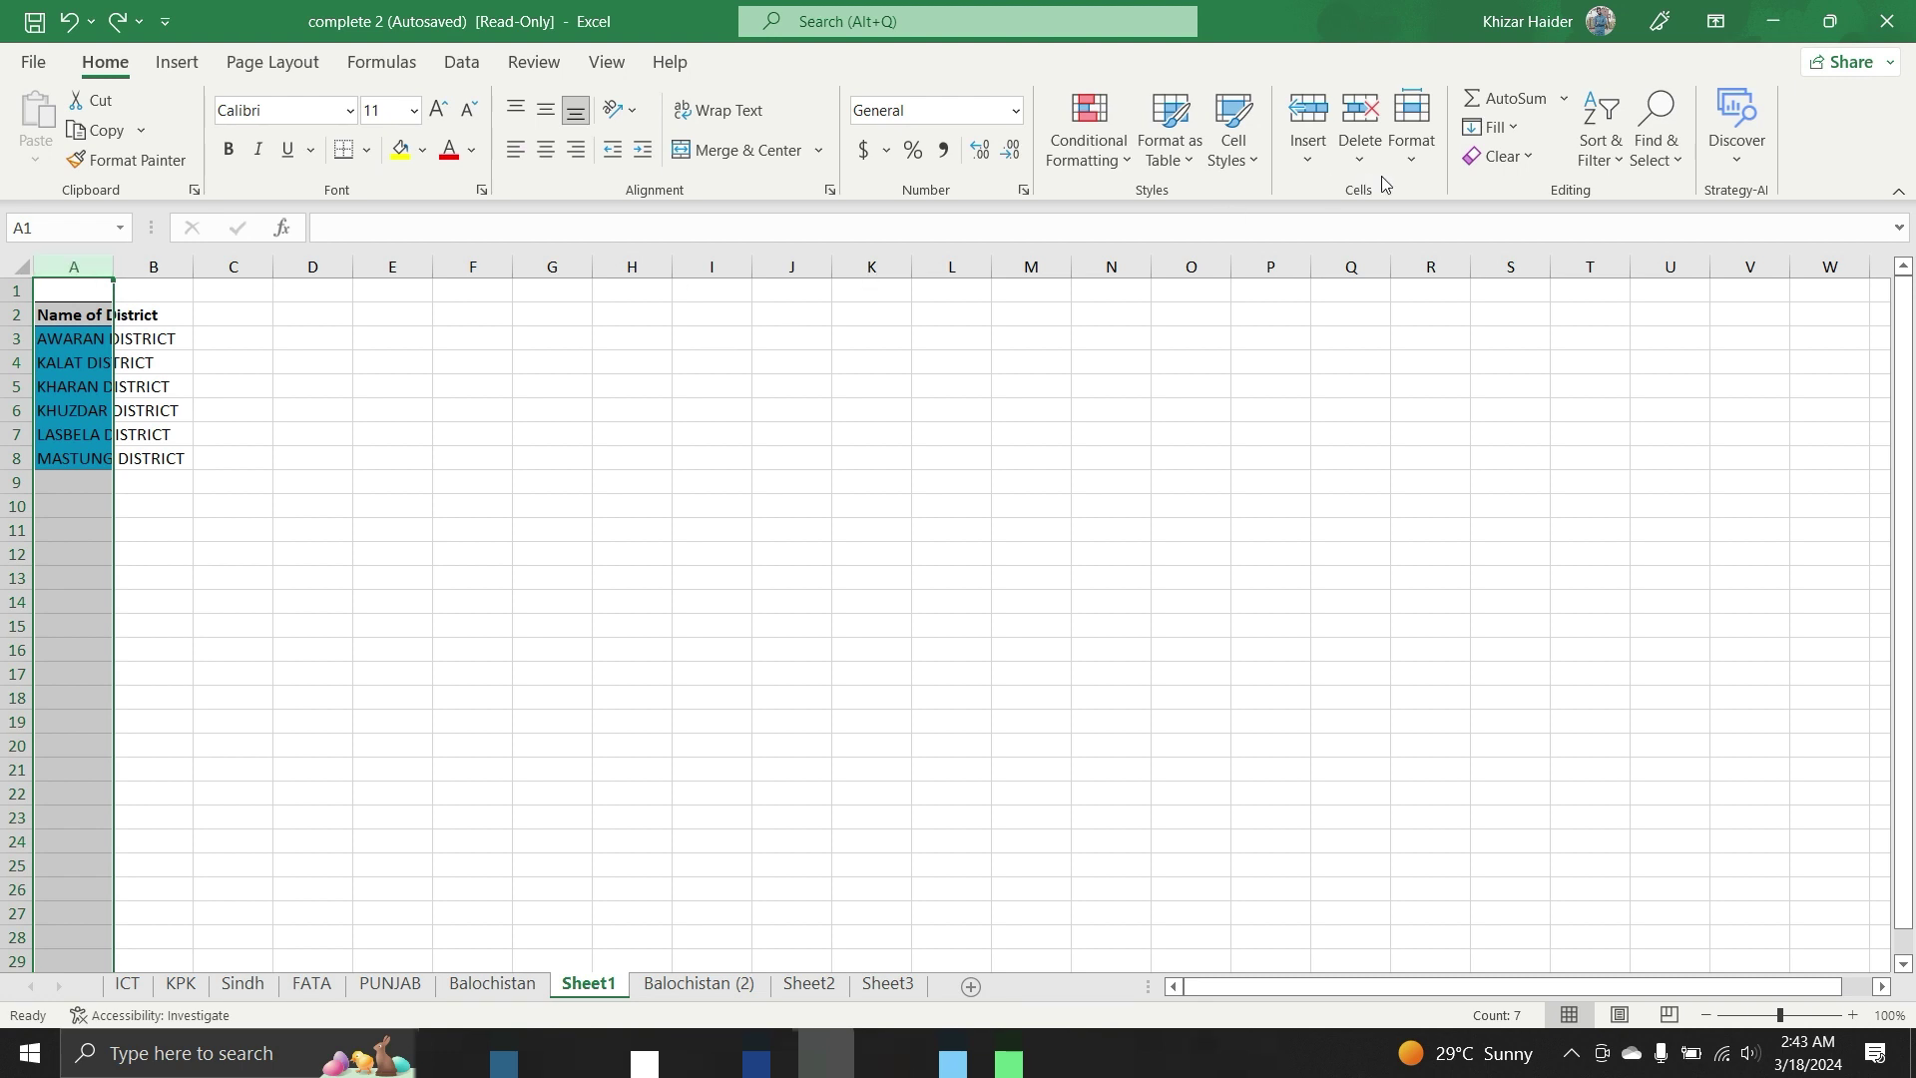
pyautogui.click(1408, 160)
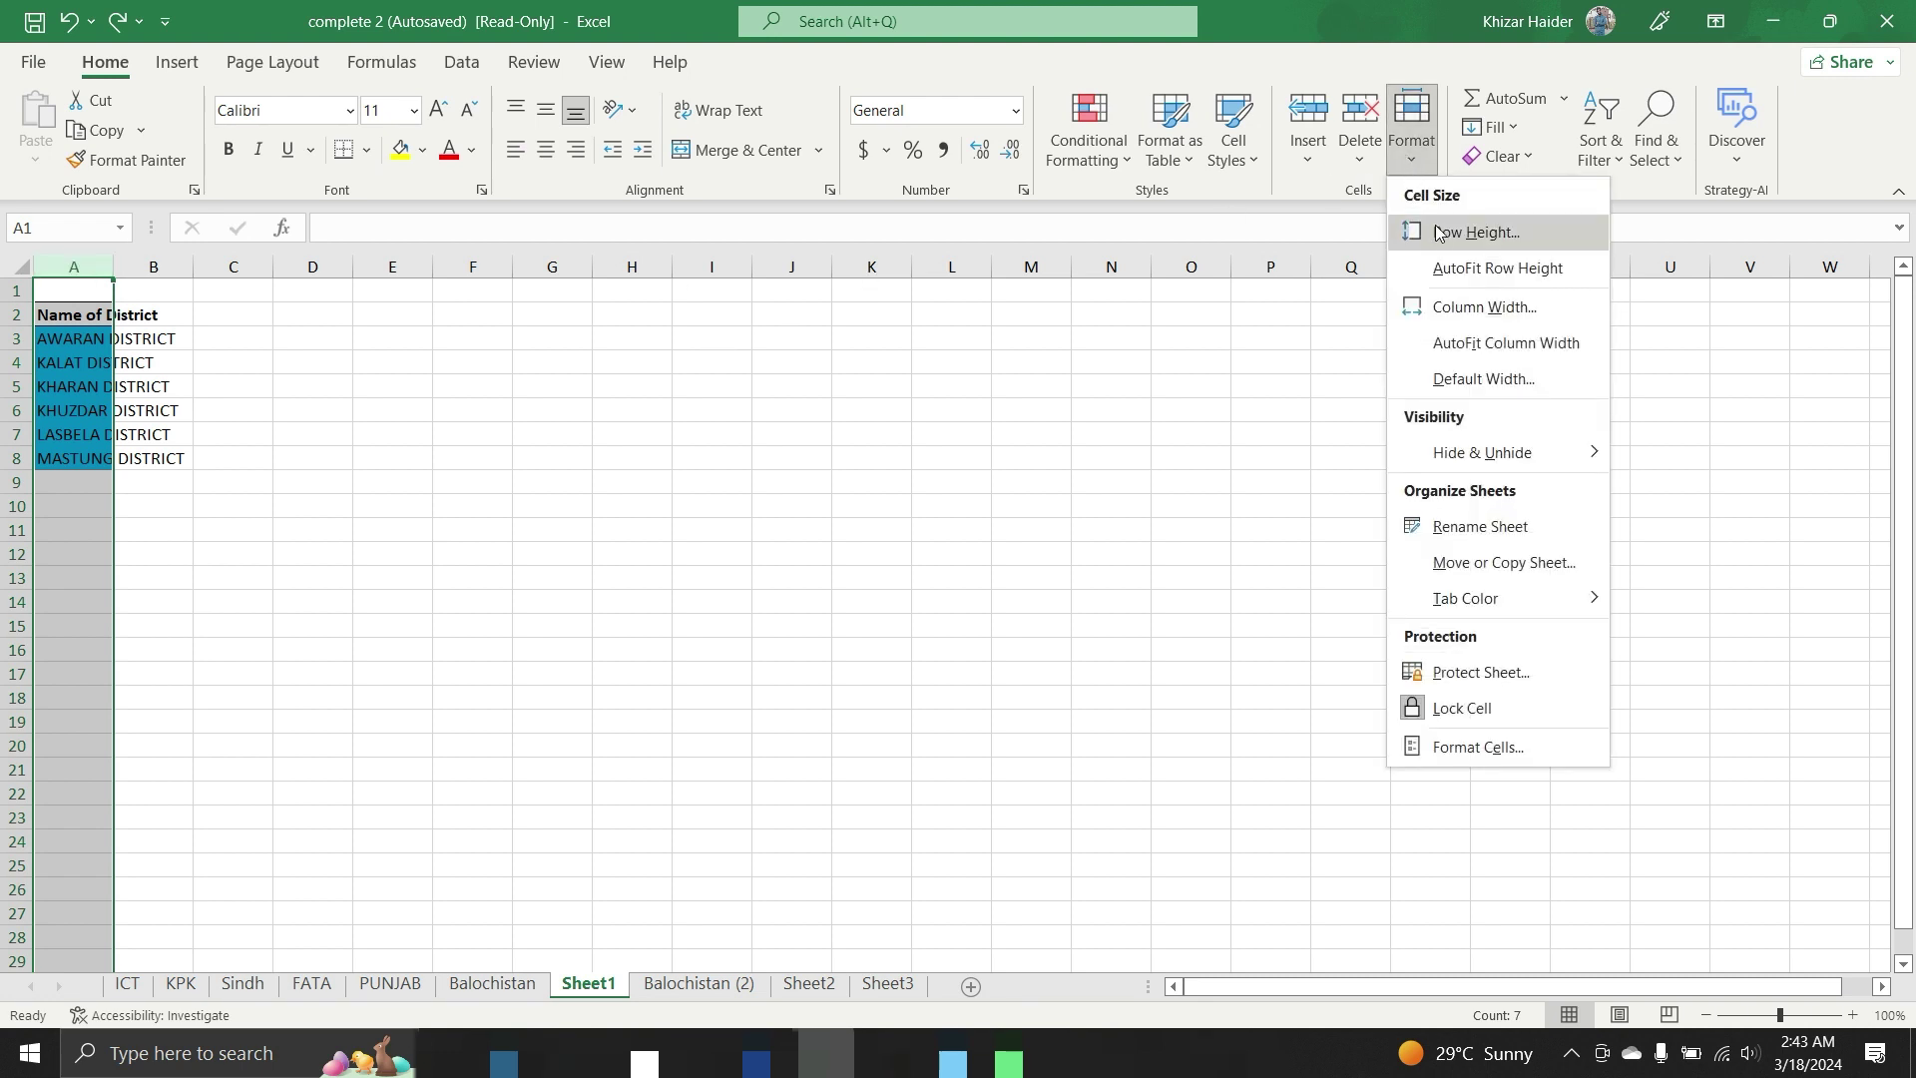
pyautogui.click(1510, 344)
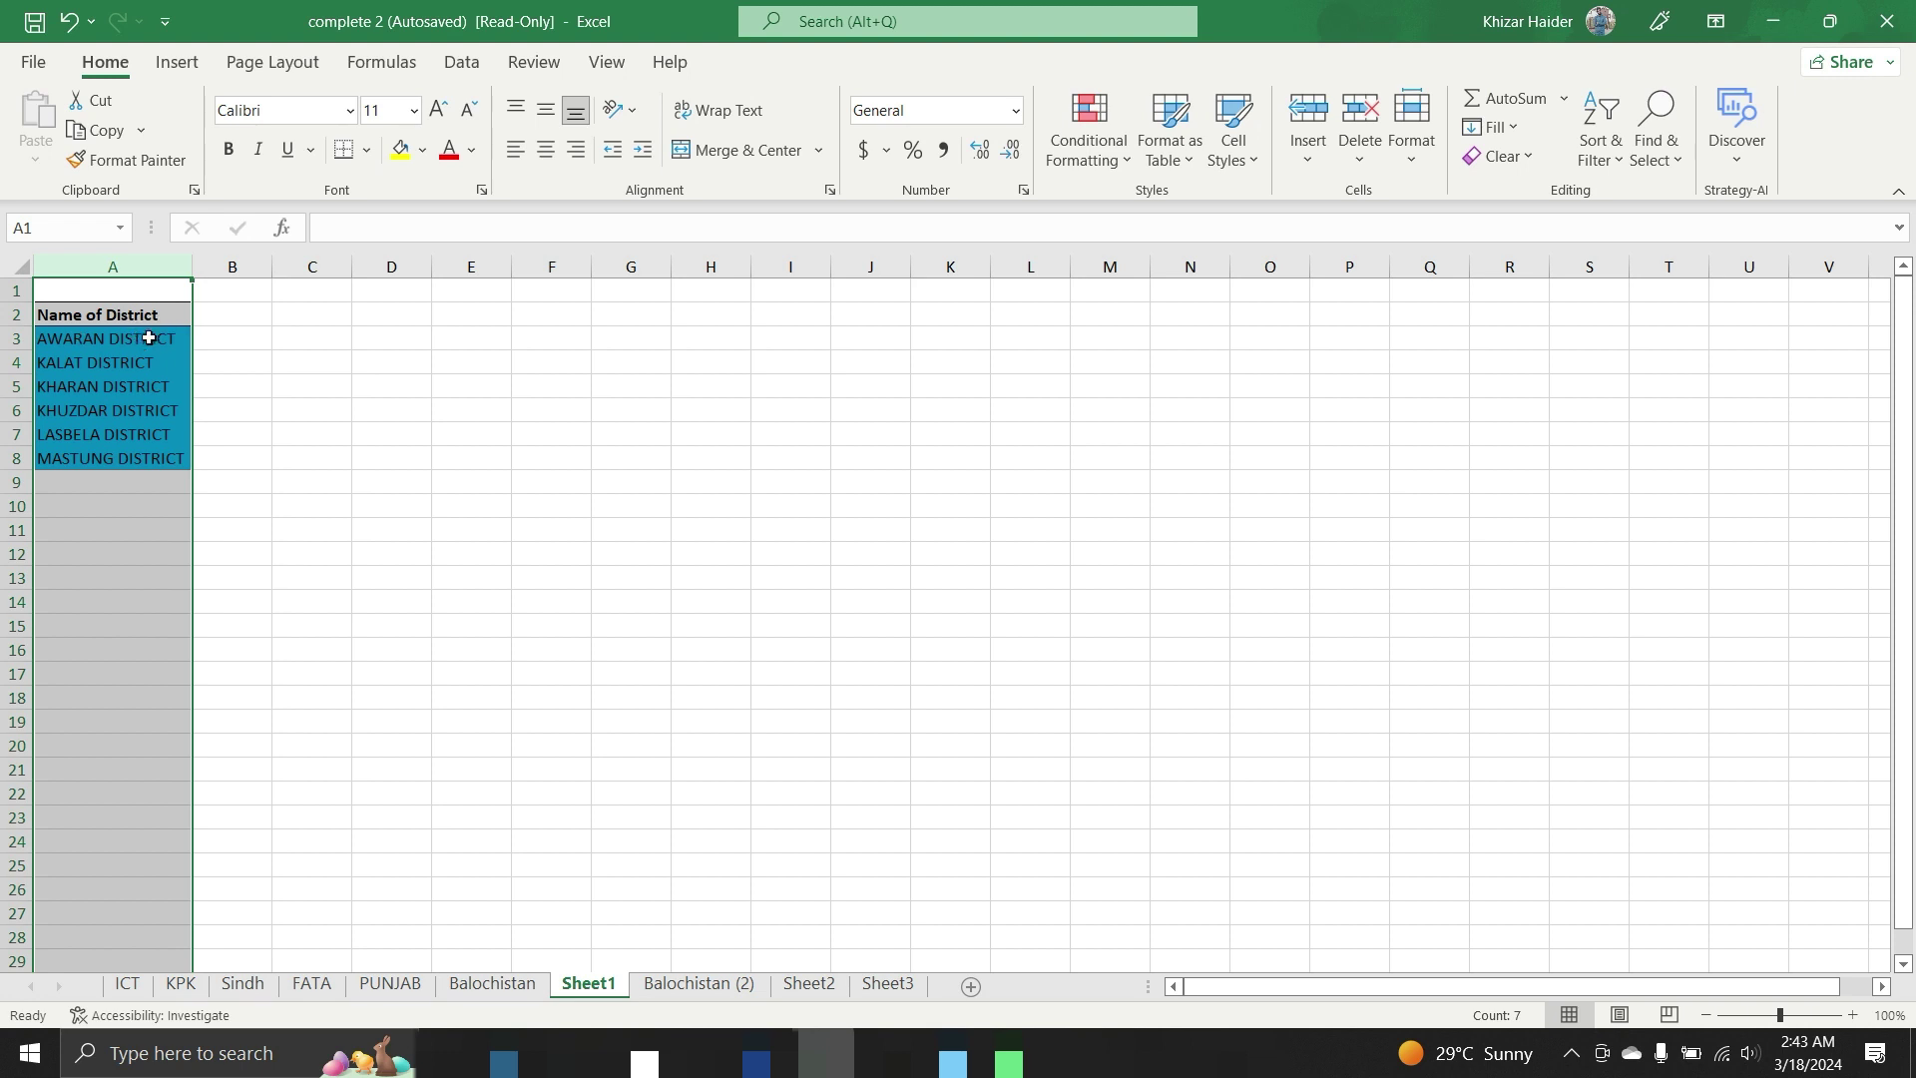
# Copy the No. of Total Household header and its first six district values from the Balochistan sheet into Sheet1 starting at B2.
pyautogui.click(219, 322)
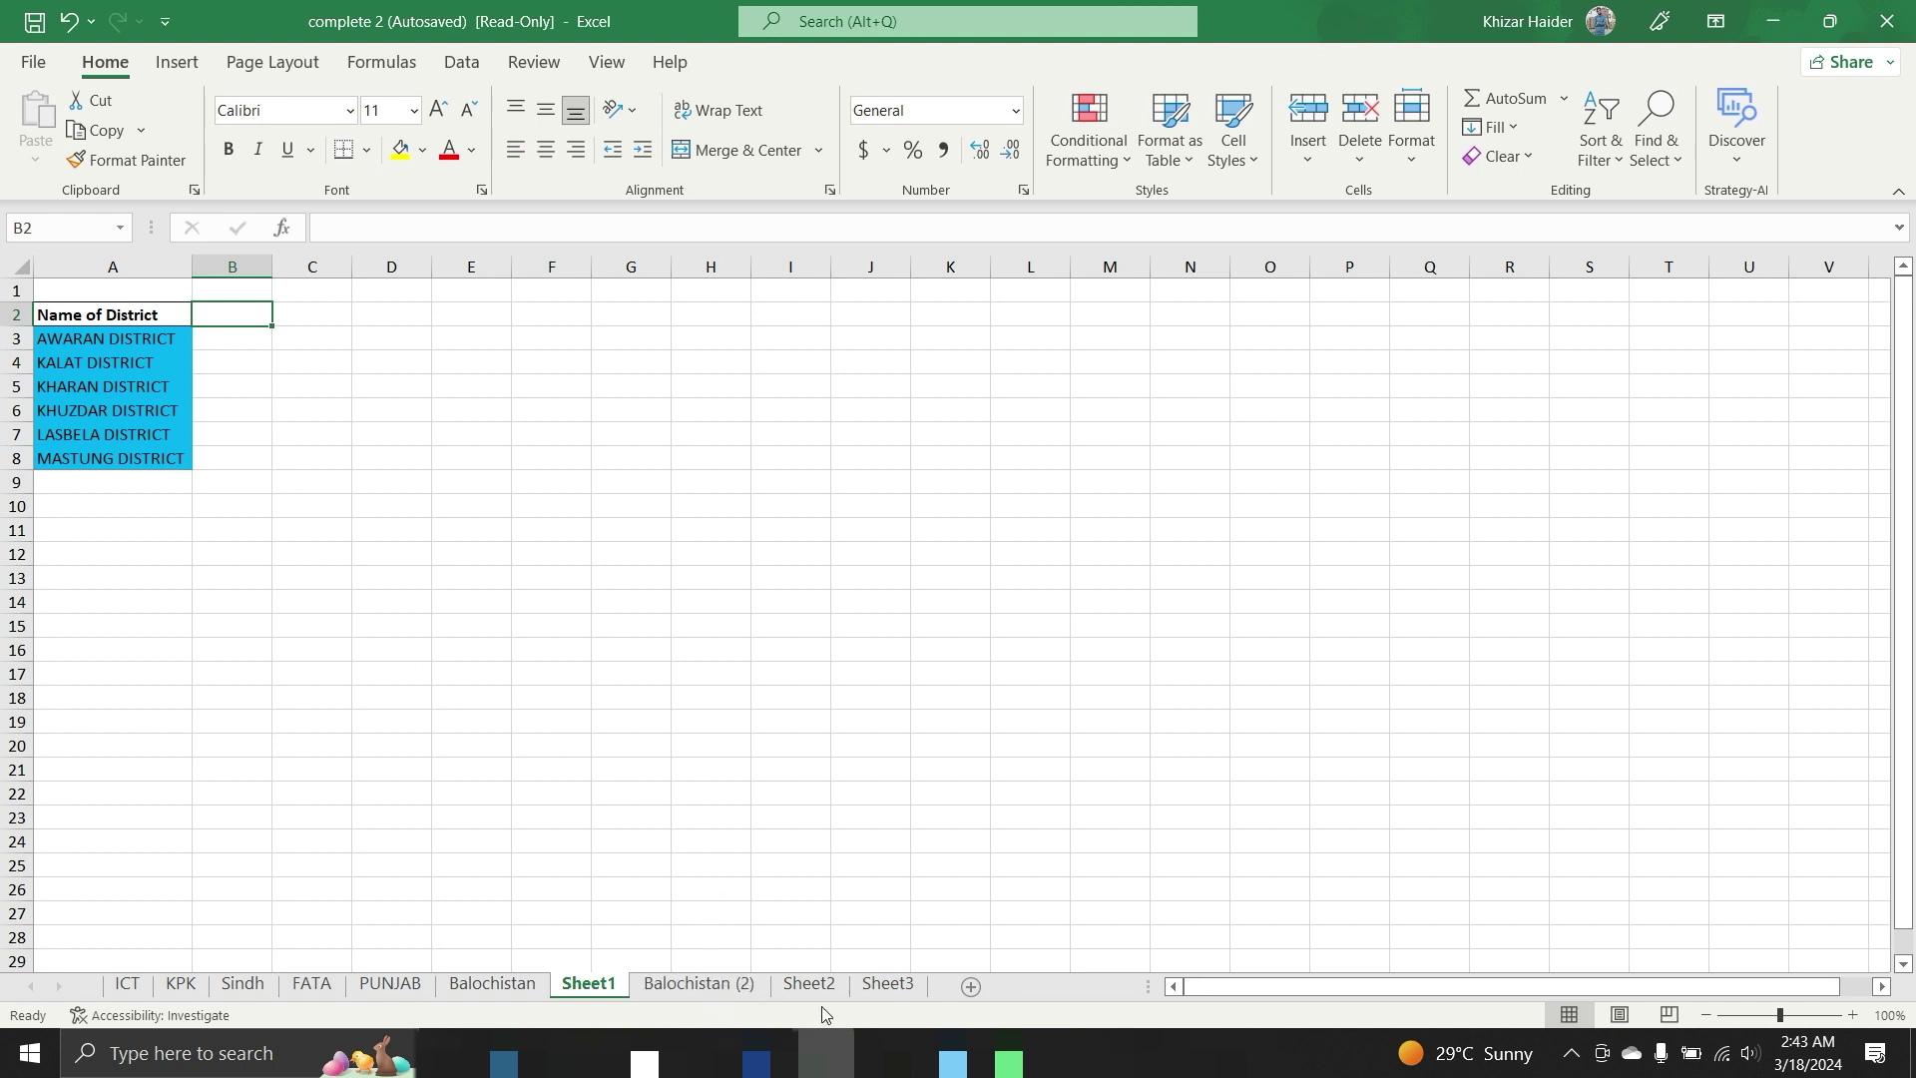
pyautogui.click(724, 988)
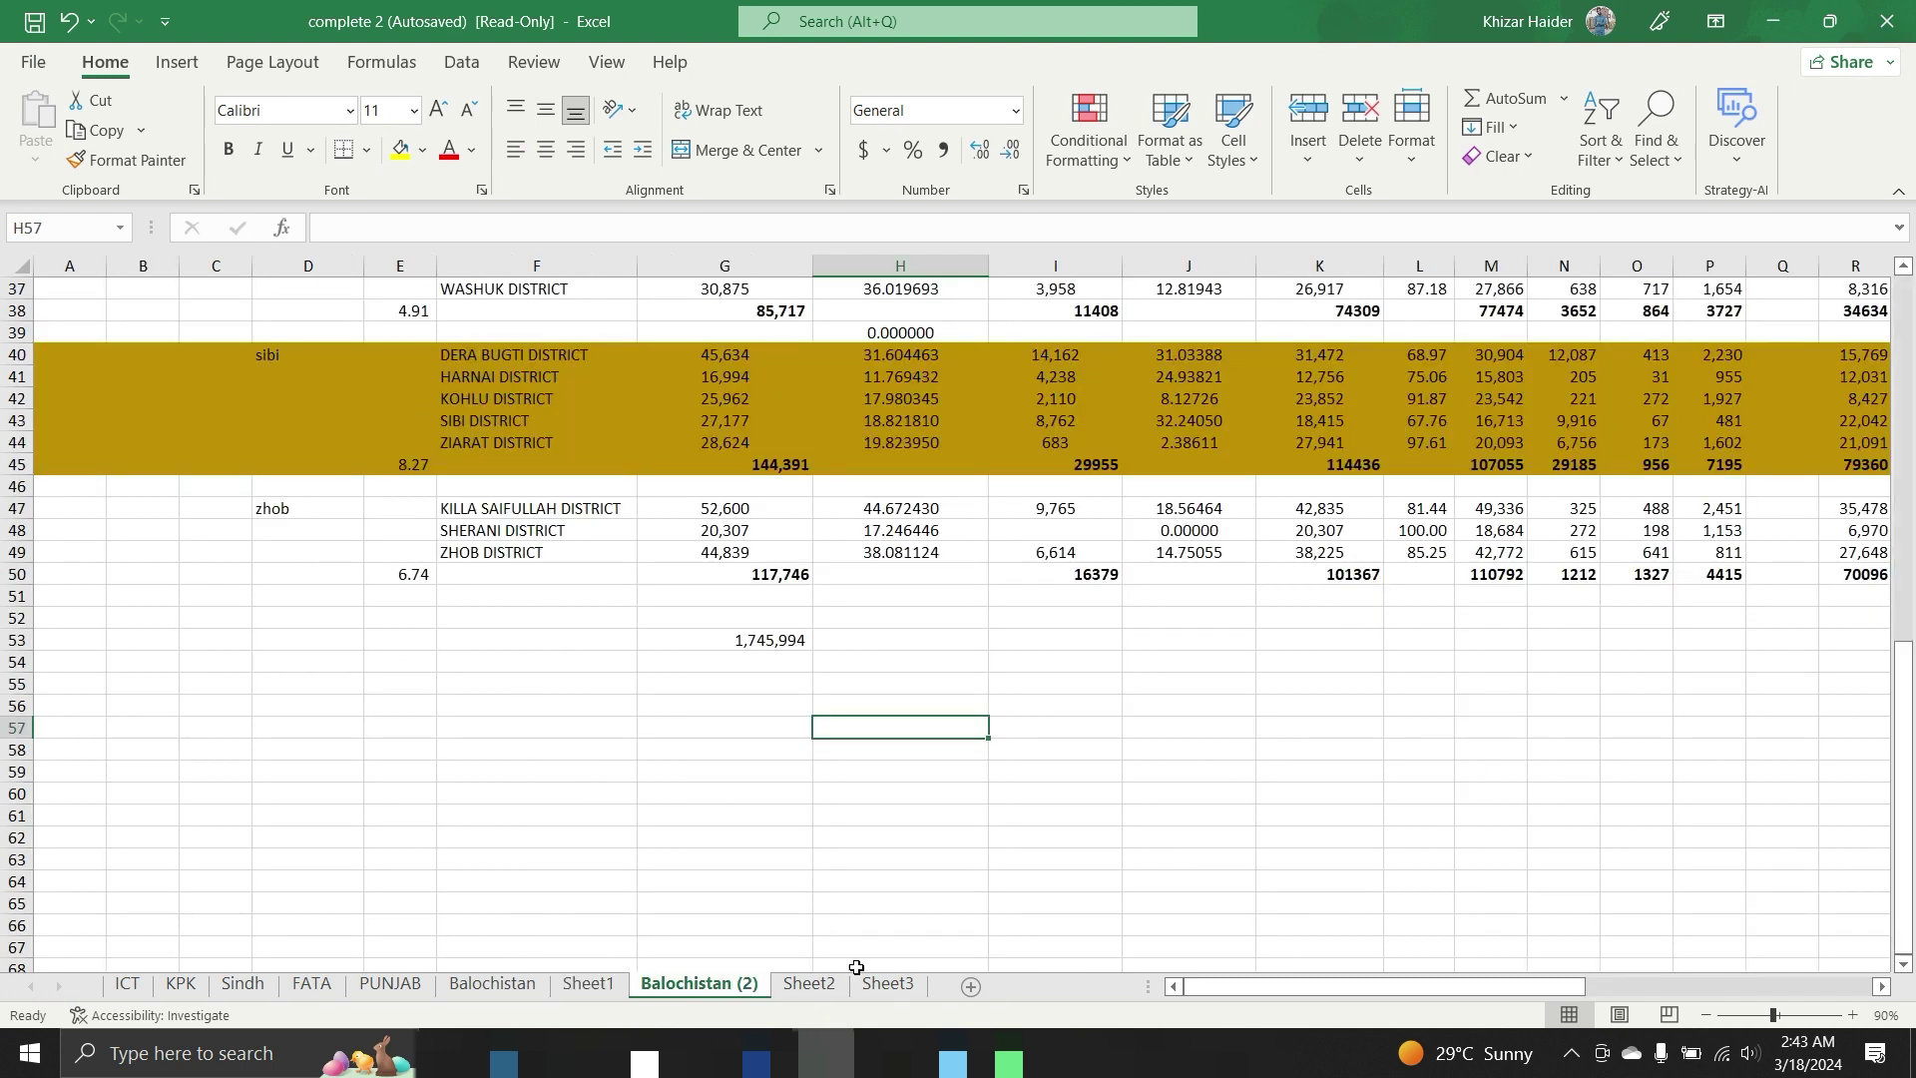
pyautogui.click(808, 985)
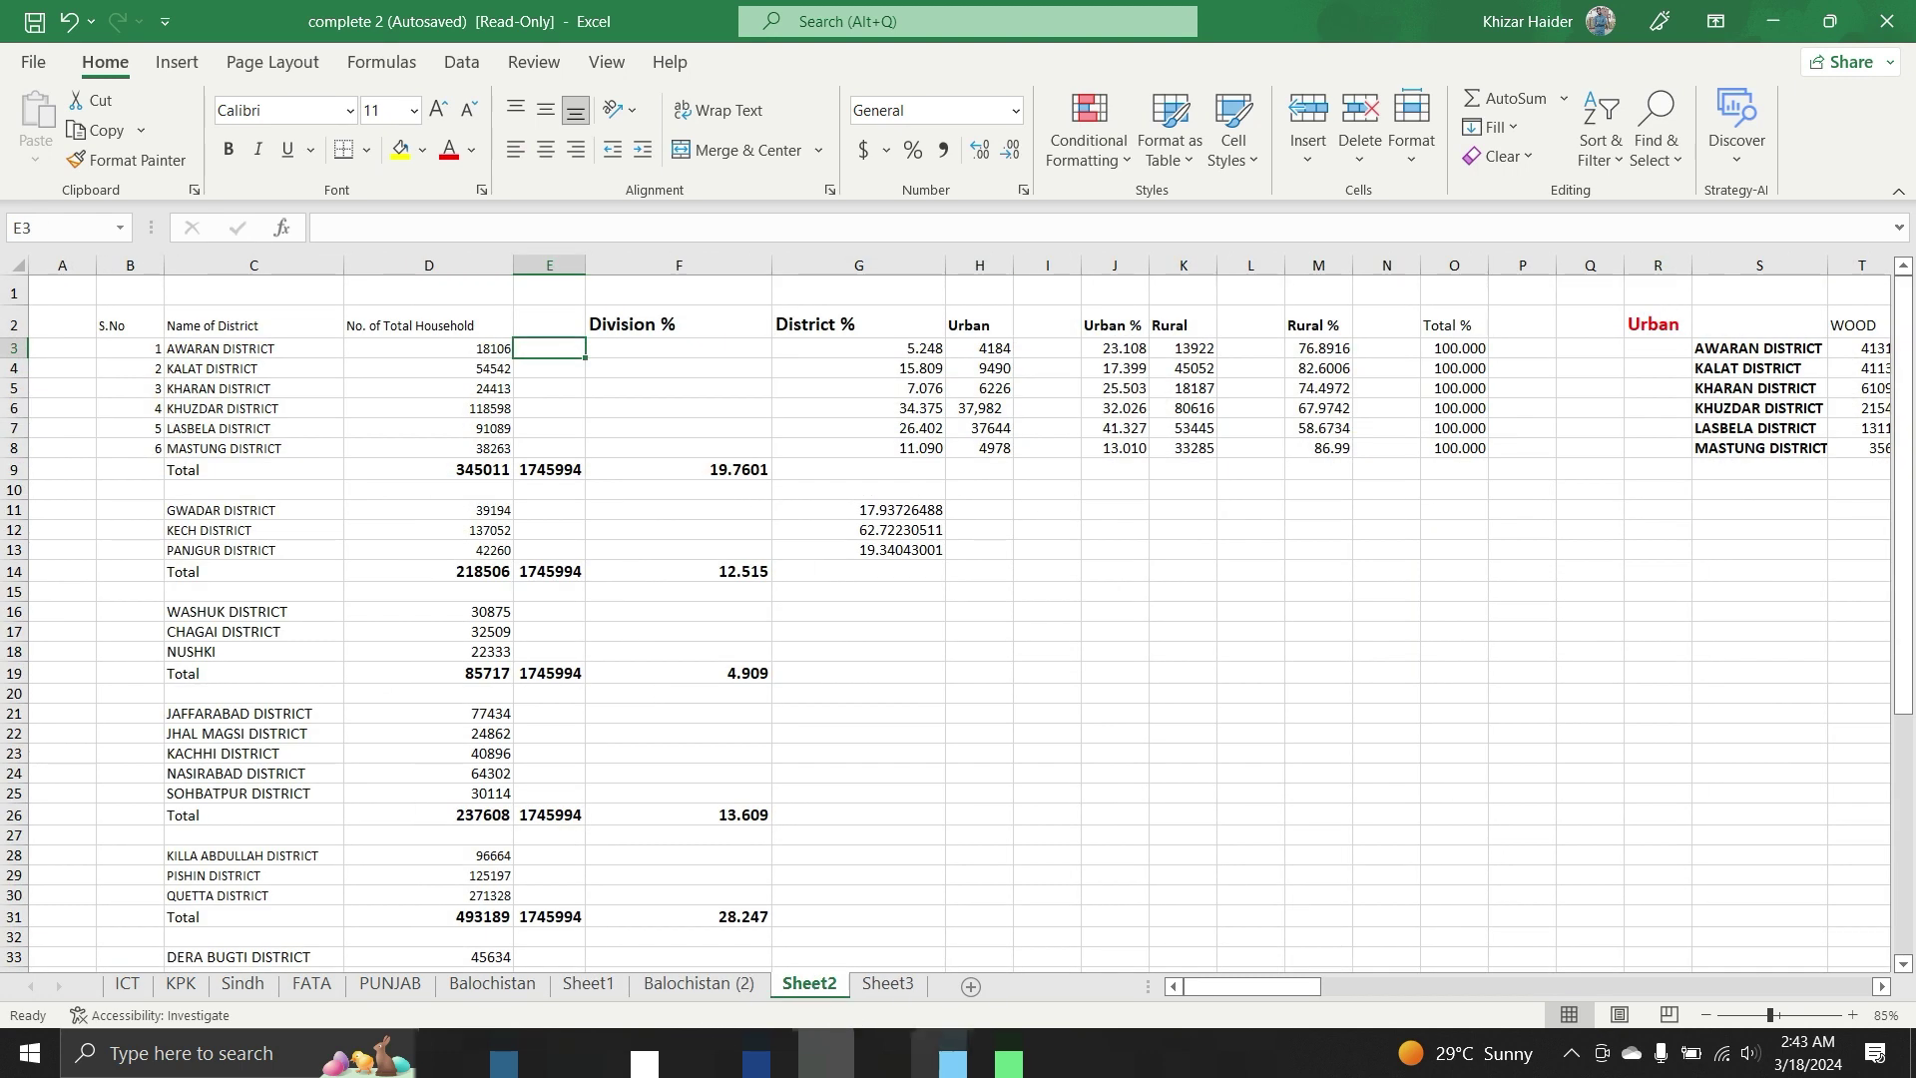
pyautogui.click(887, 985)
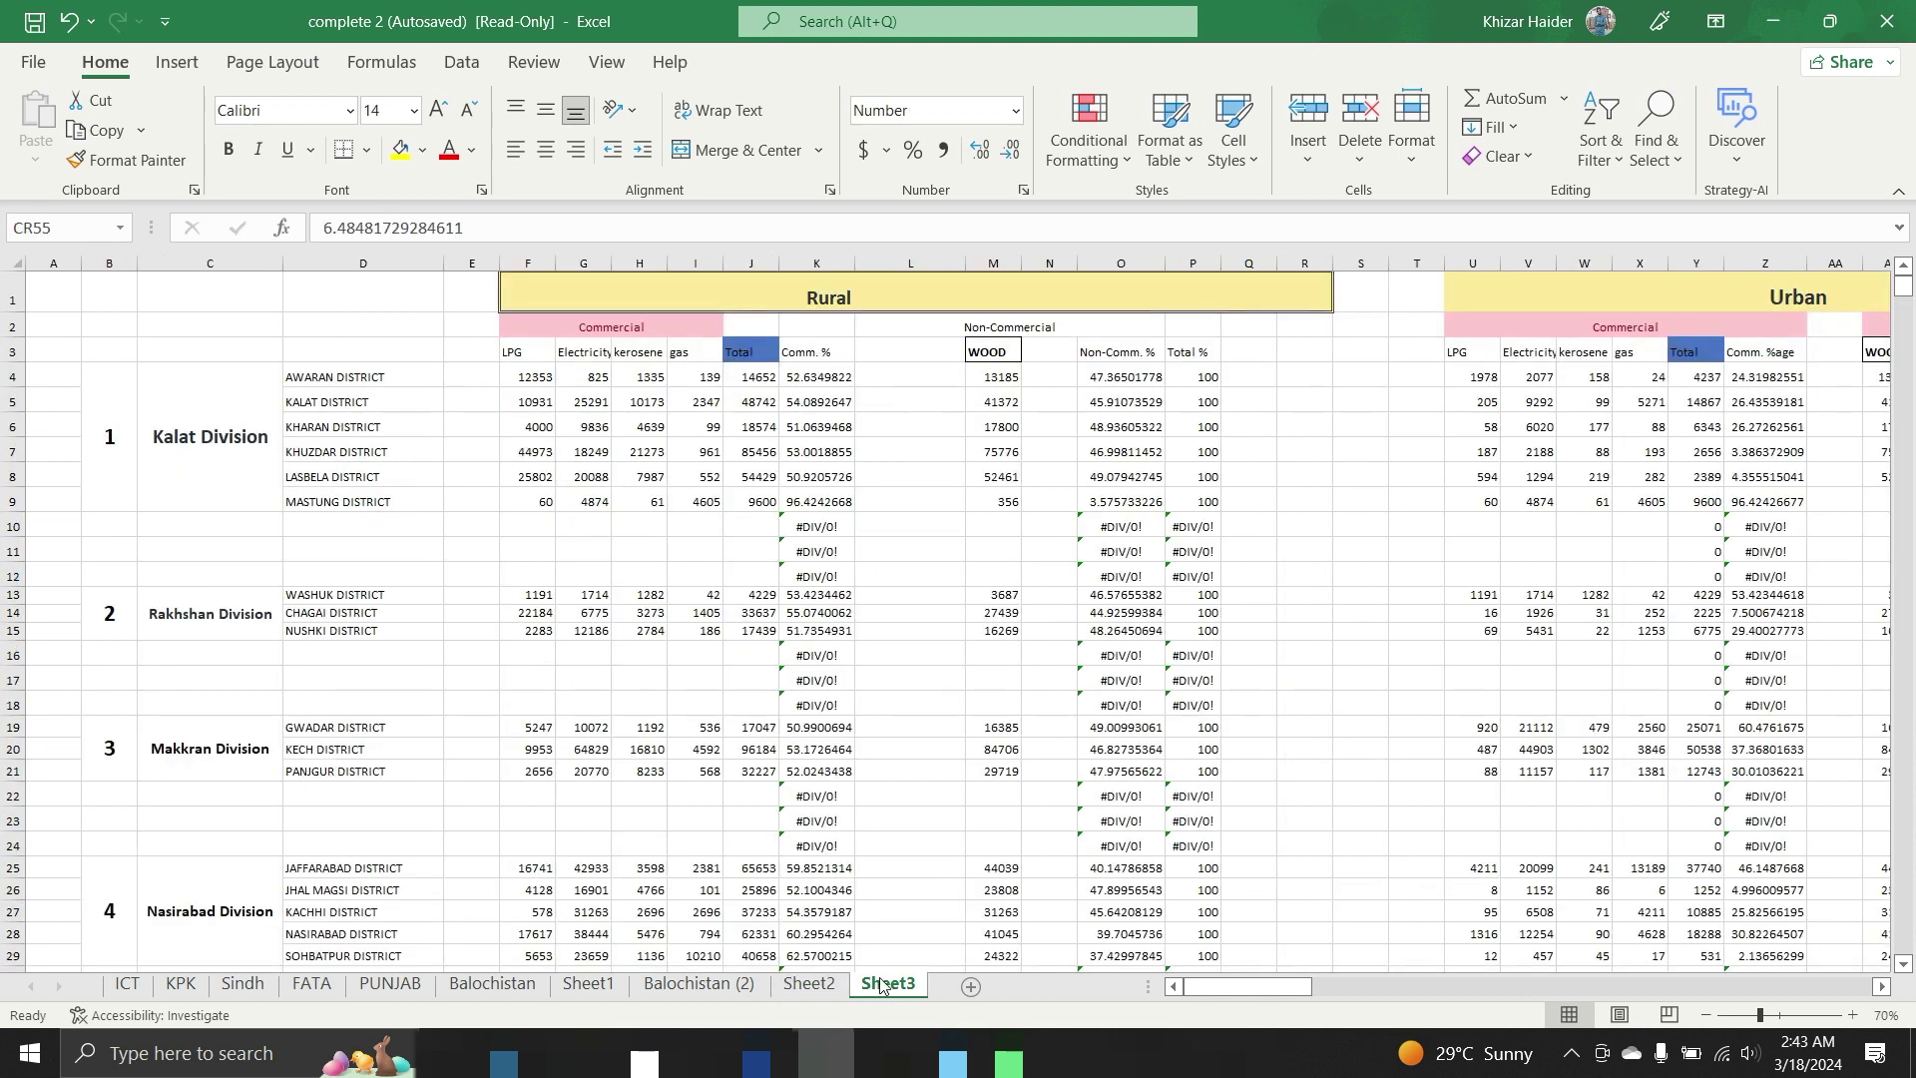
pyautogui.click(492, 984)
pyautogui.moveTo(466, 352); pyautogui.dragTo(528, 459)
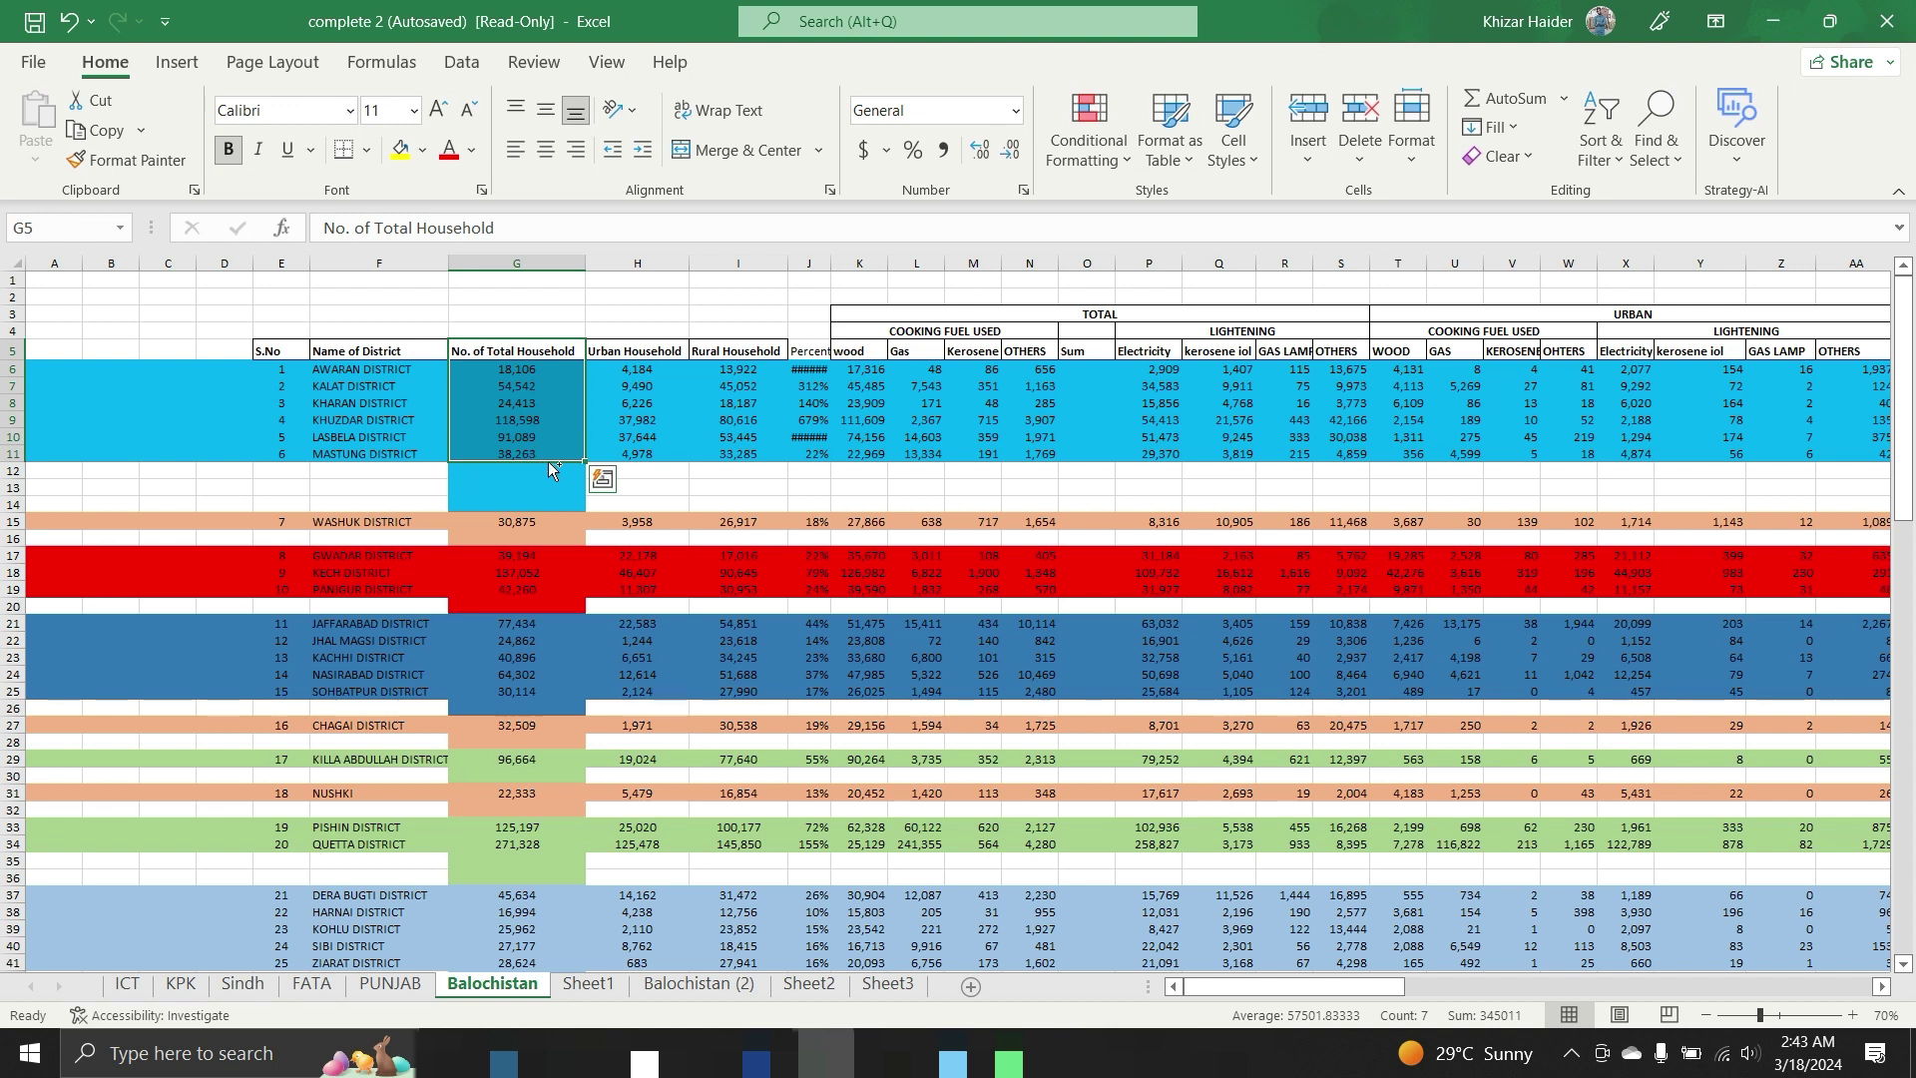
pyautogui.hotkey('ctrl', 'c')
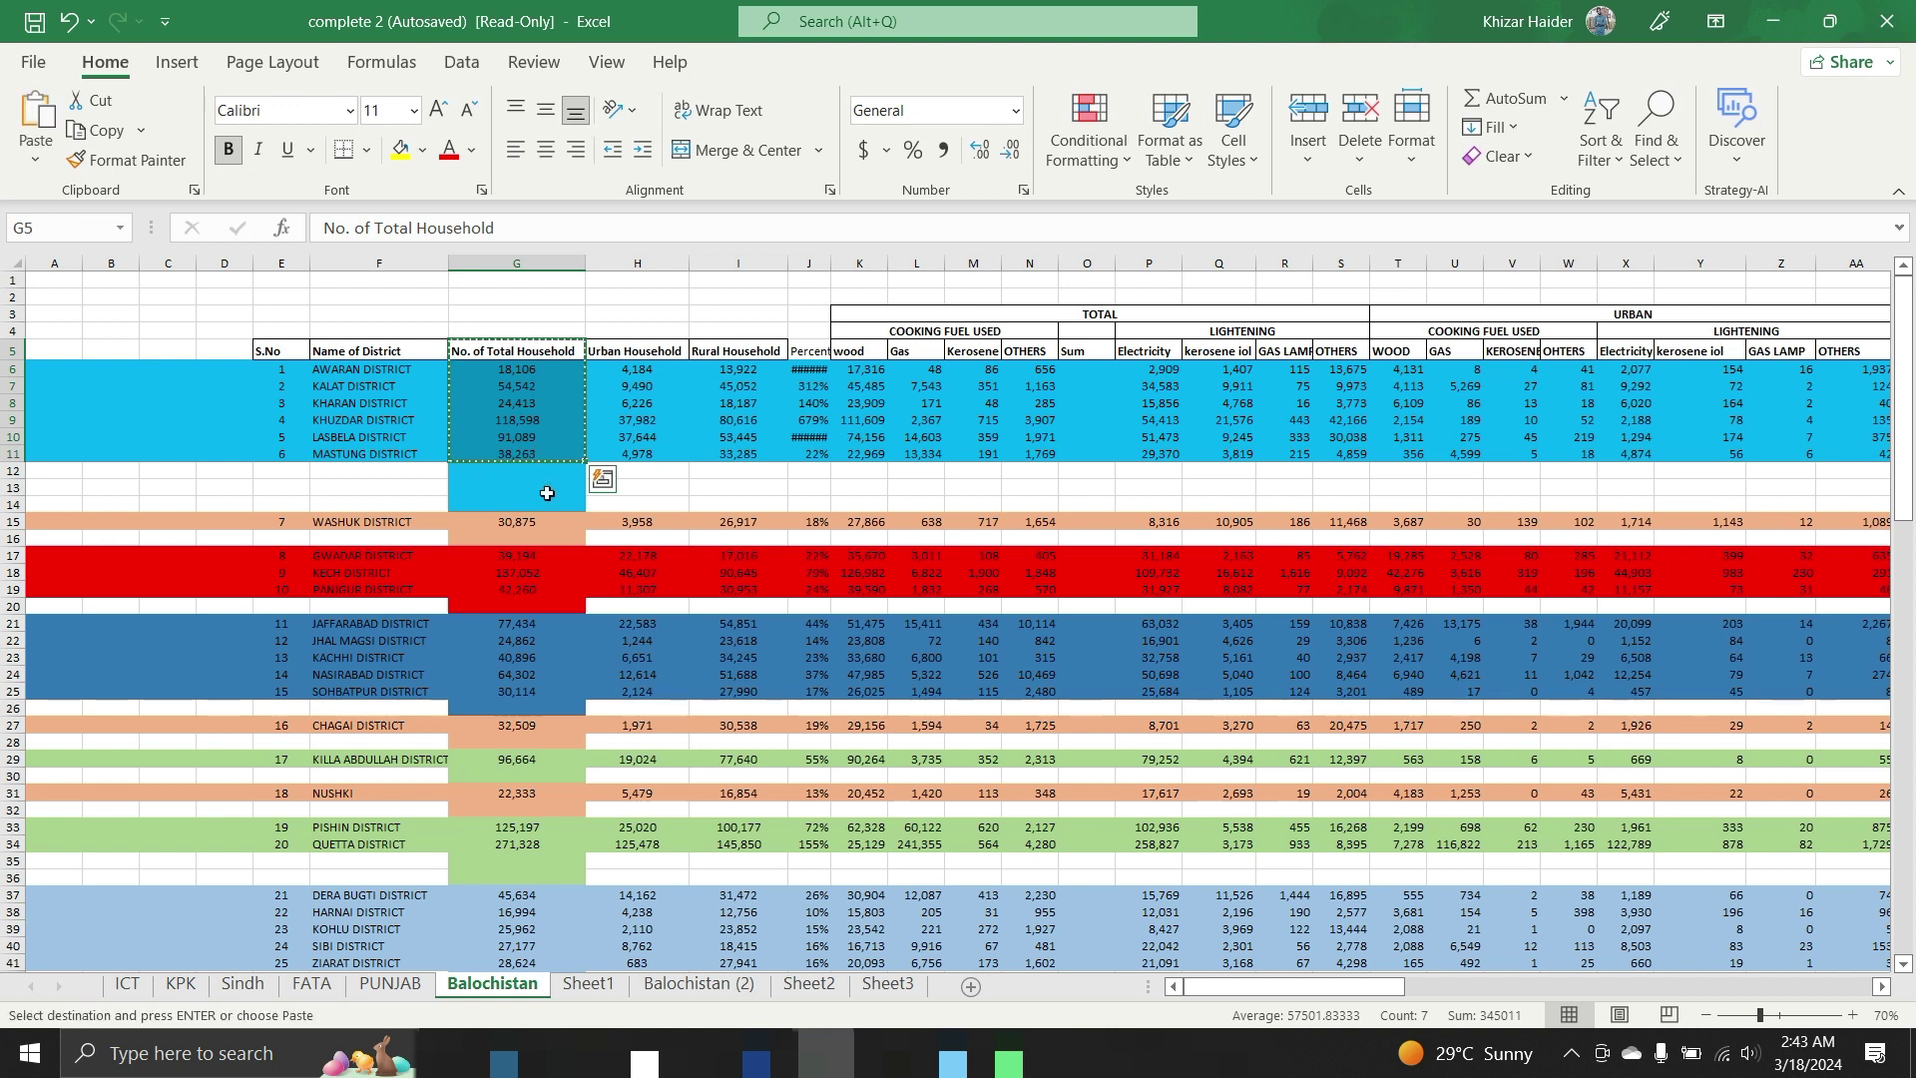
pyautogui.click(587, 984)
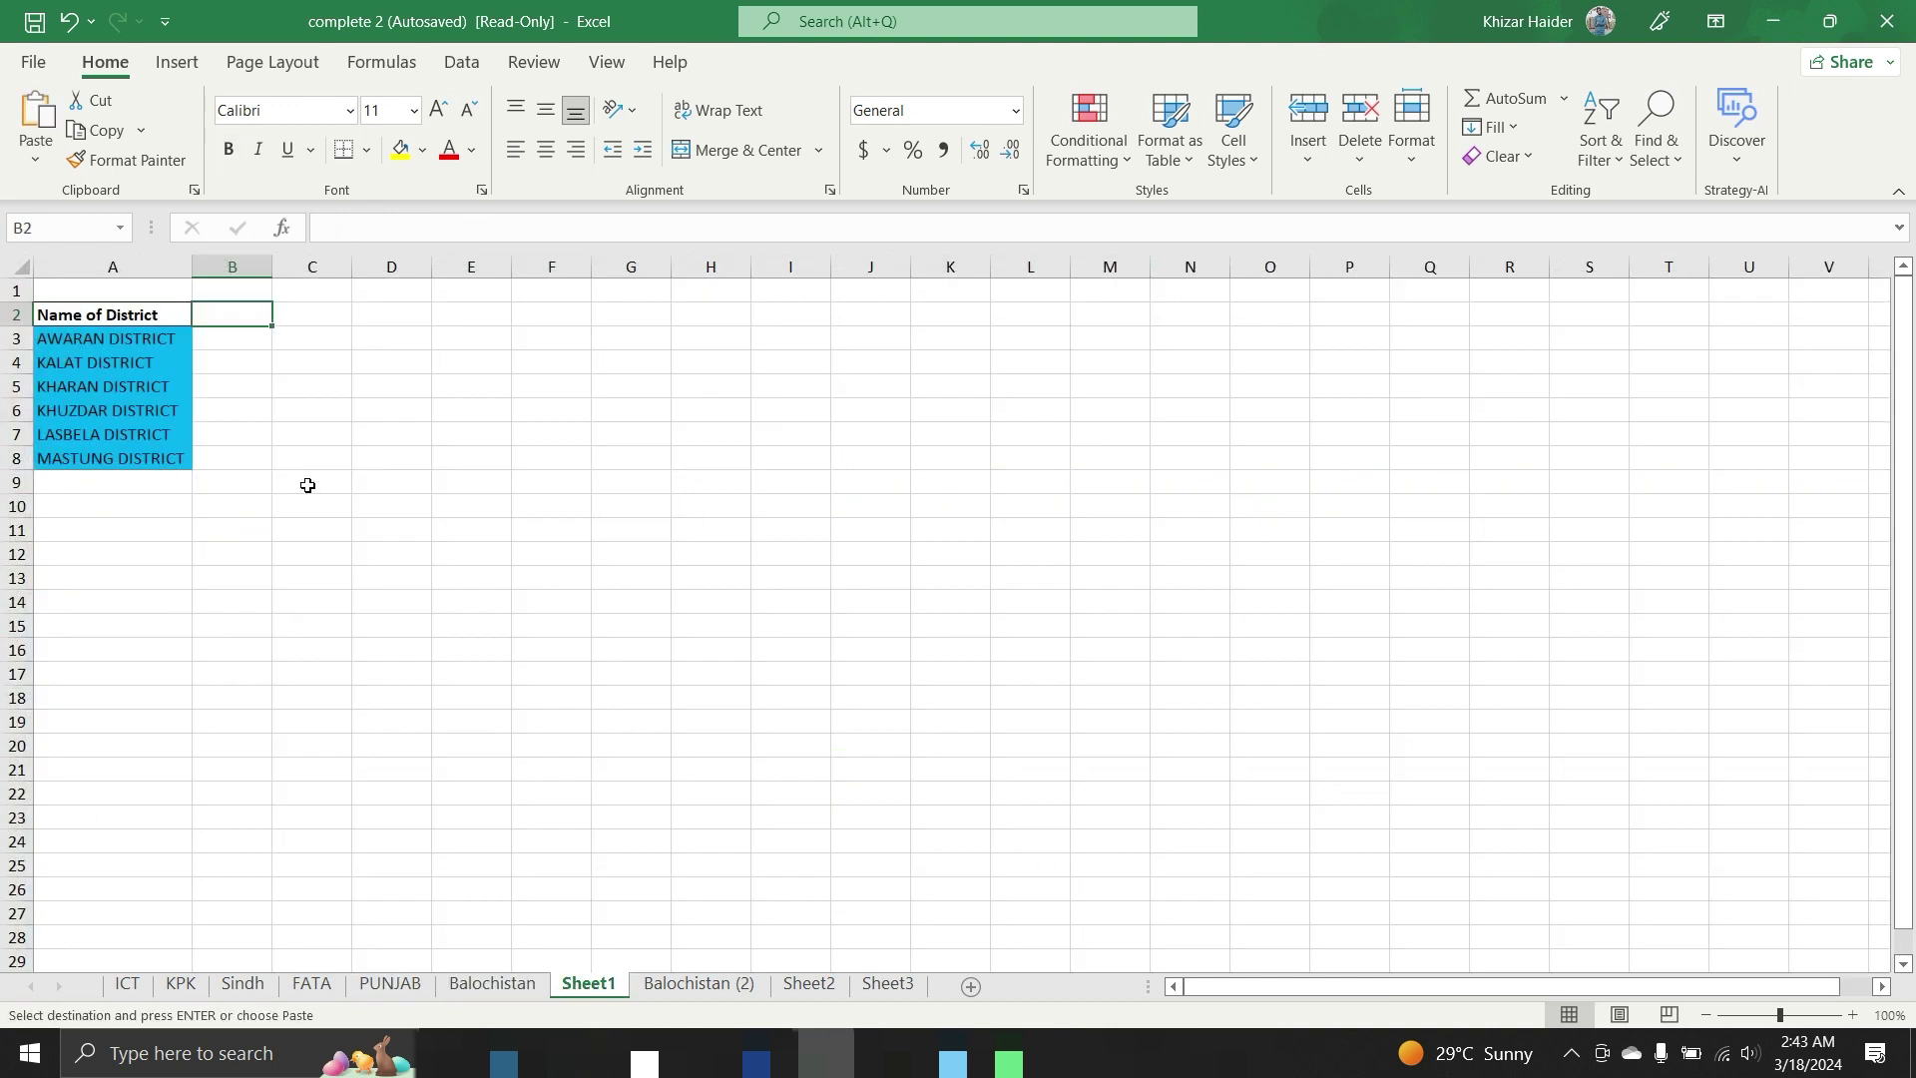
pyautogui.hotkey('ctrl', 'v')
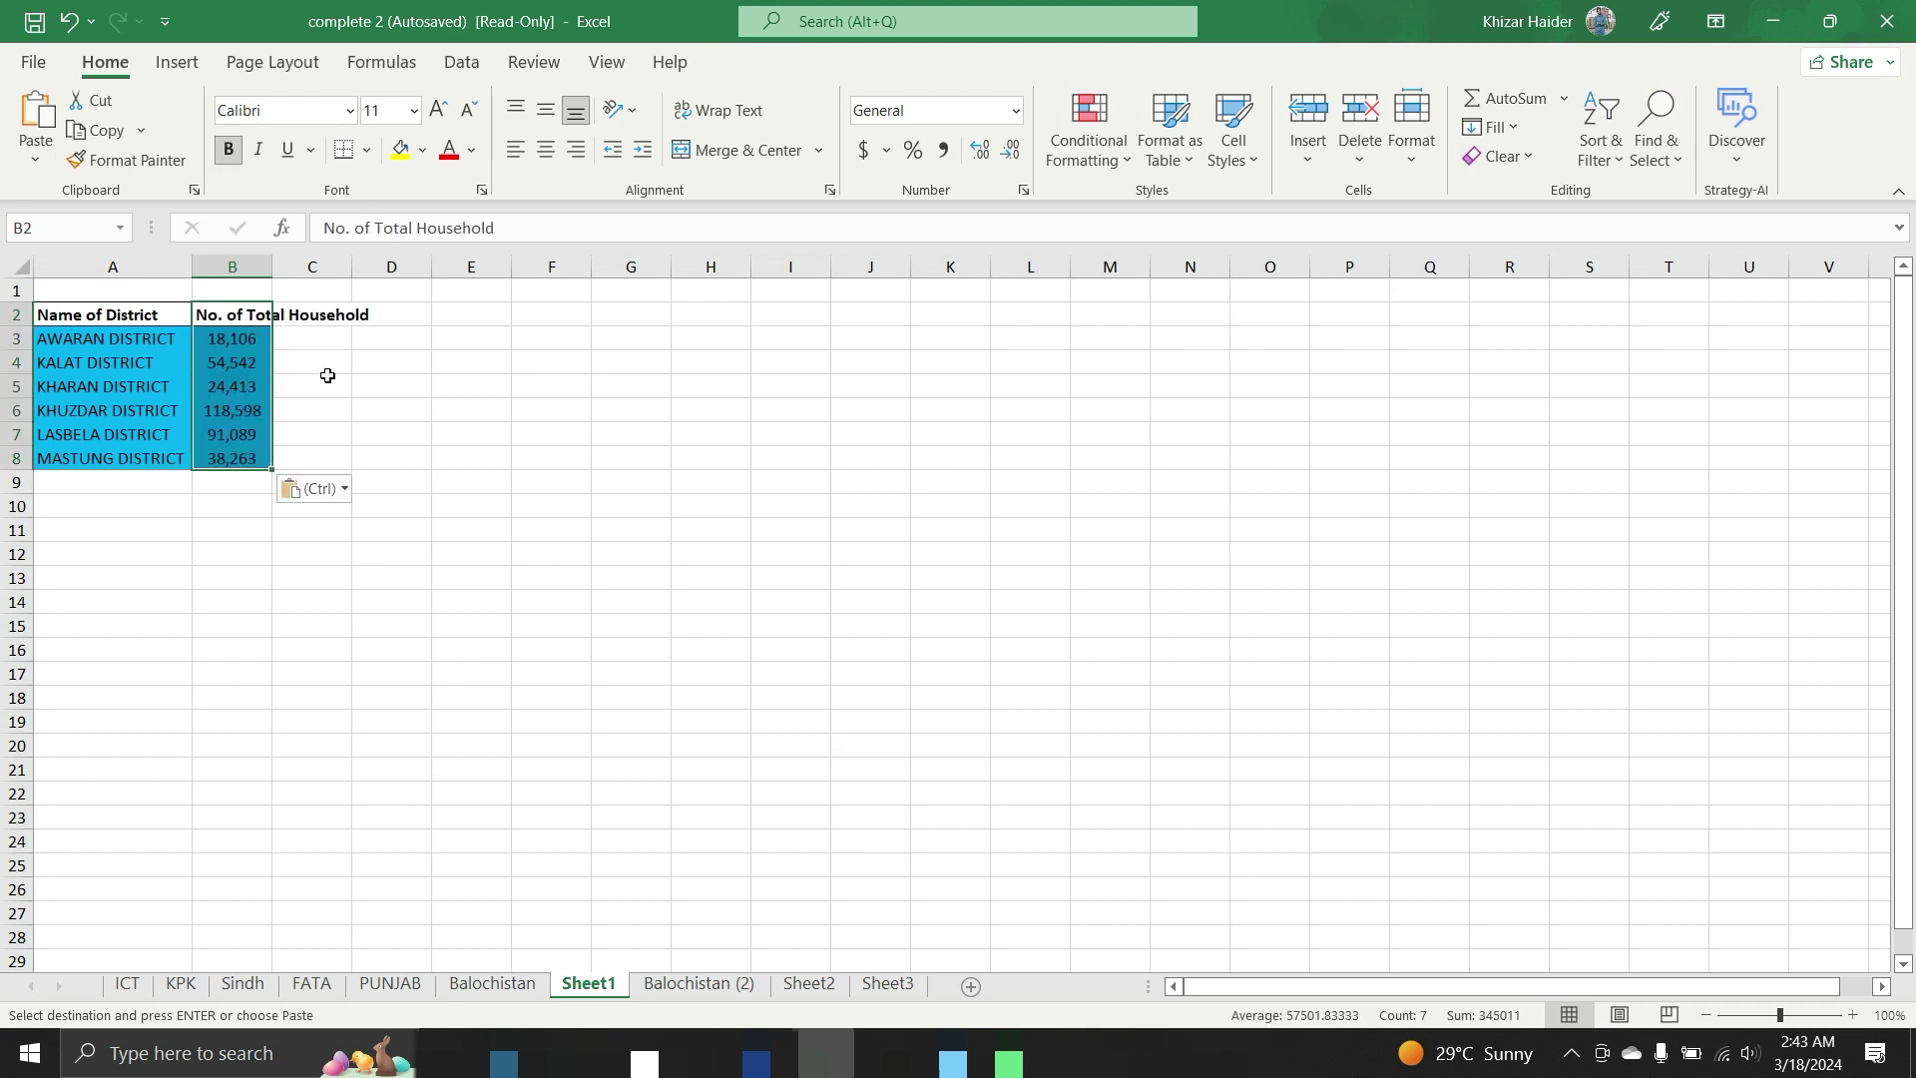
# Autofit the width of column B in Sheet1 and clear the pending copy selection.
pyautogui.click(259, 262)
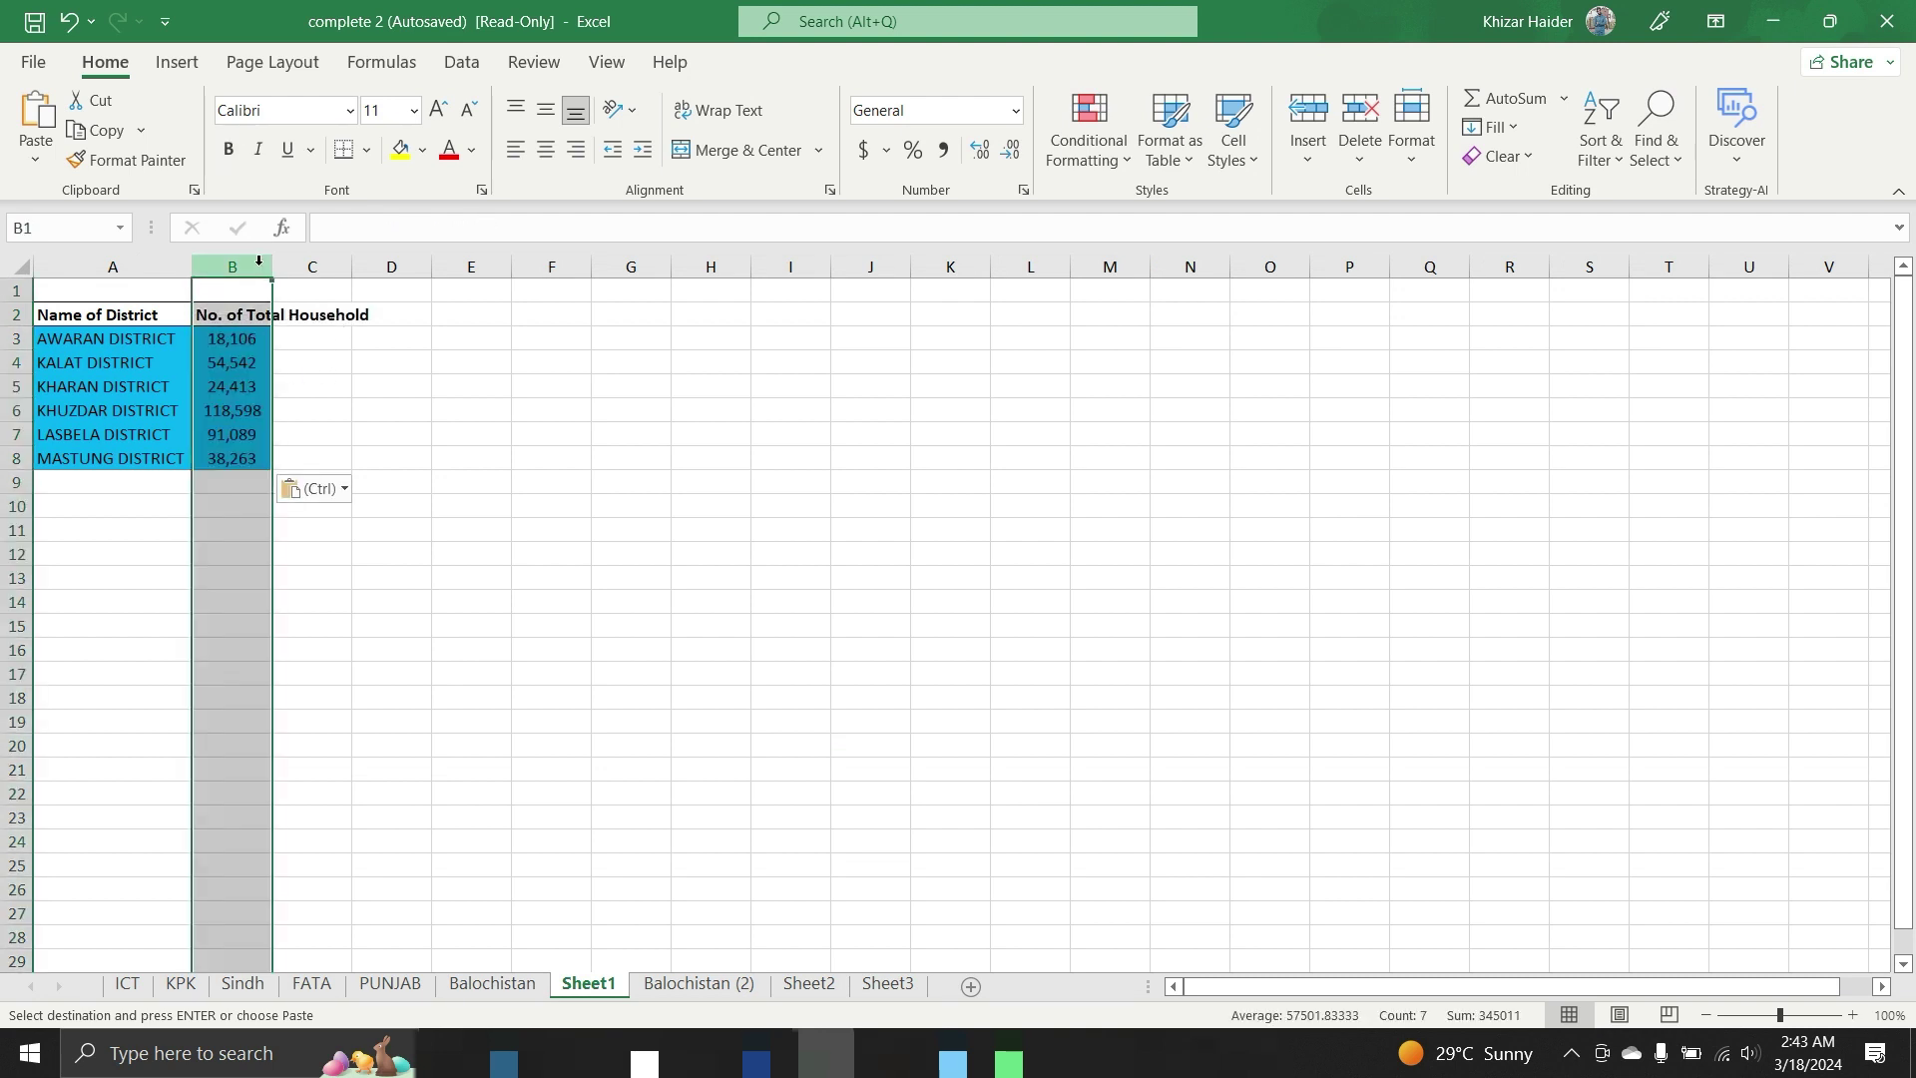
pyautogui.click(1414, 158)
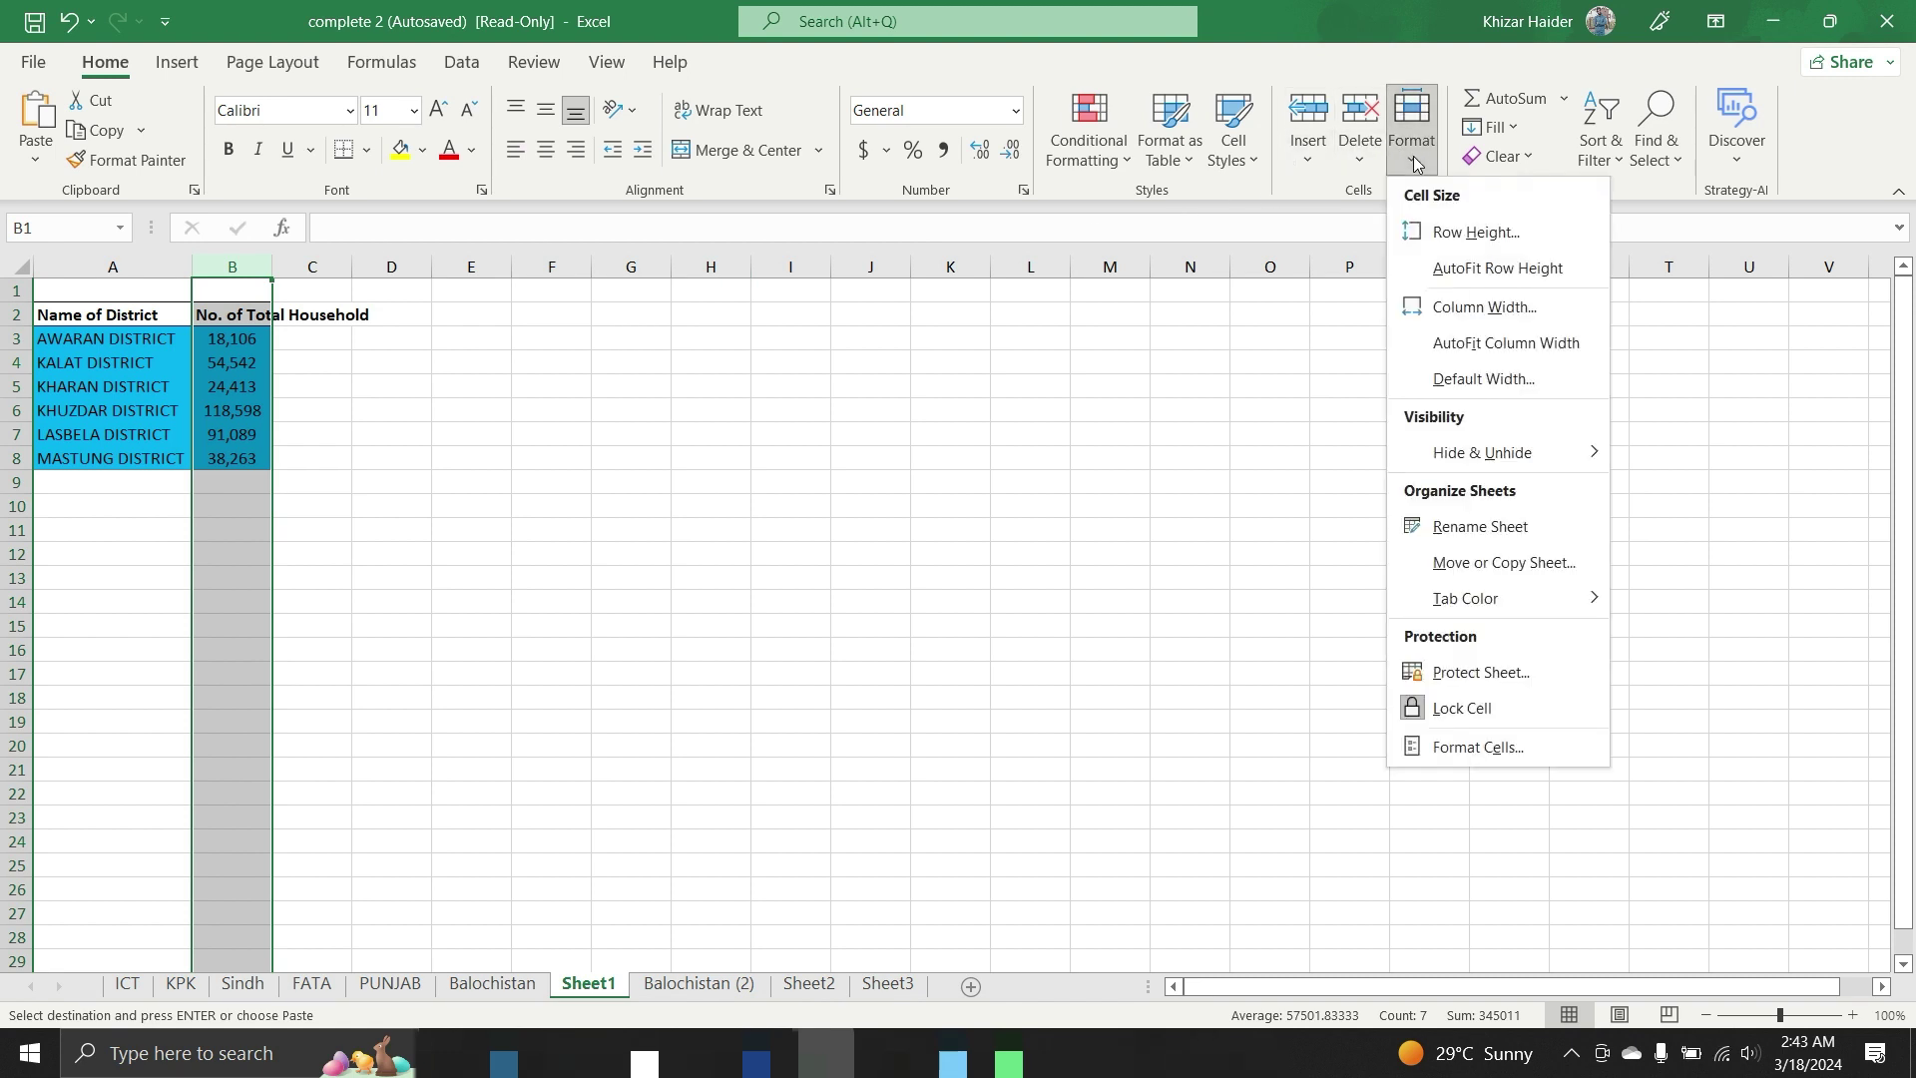
pyautogui.click(1462, 345)
pyautogui.click(422, 315)
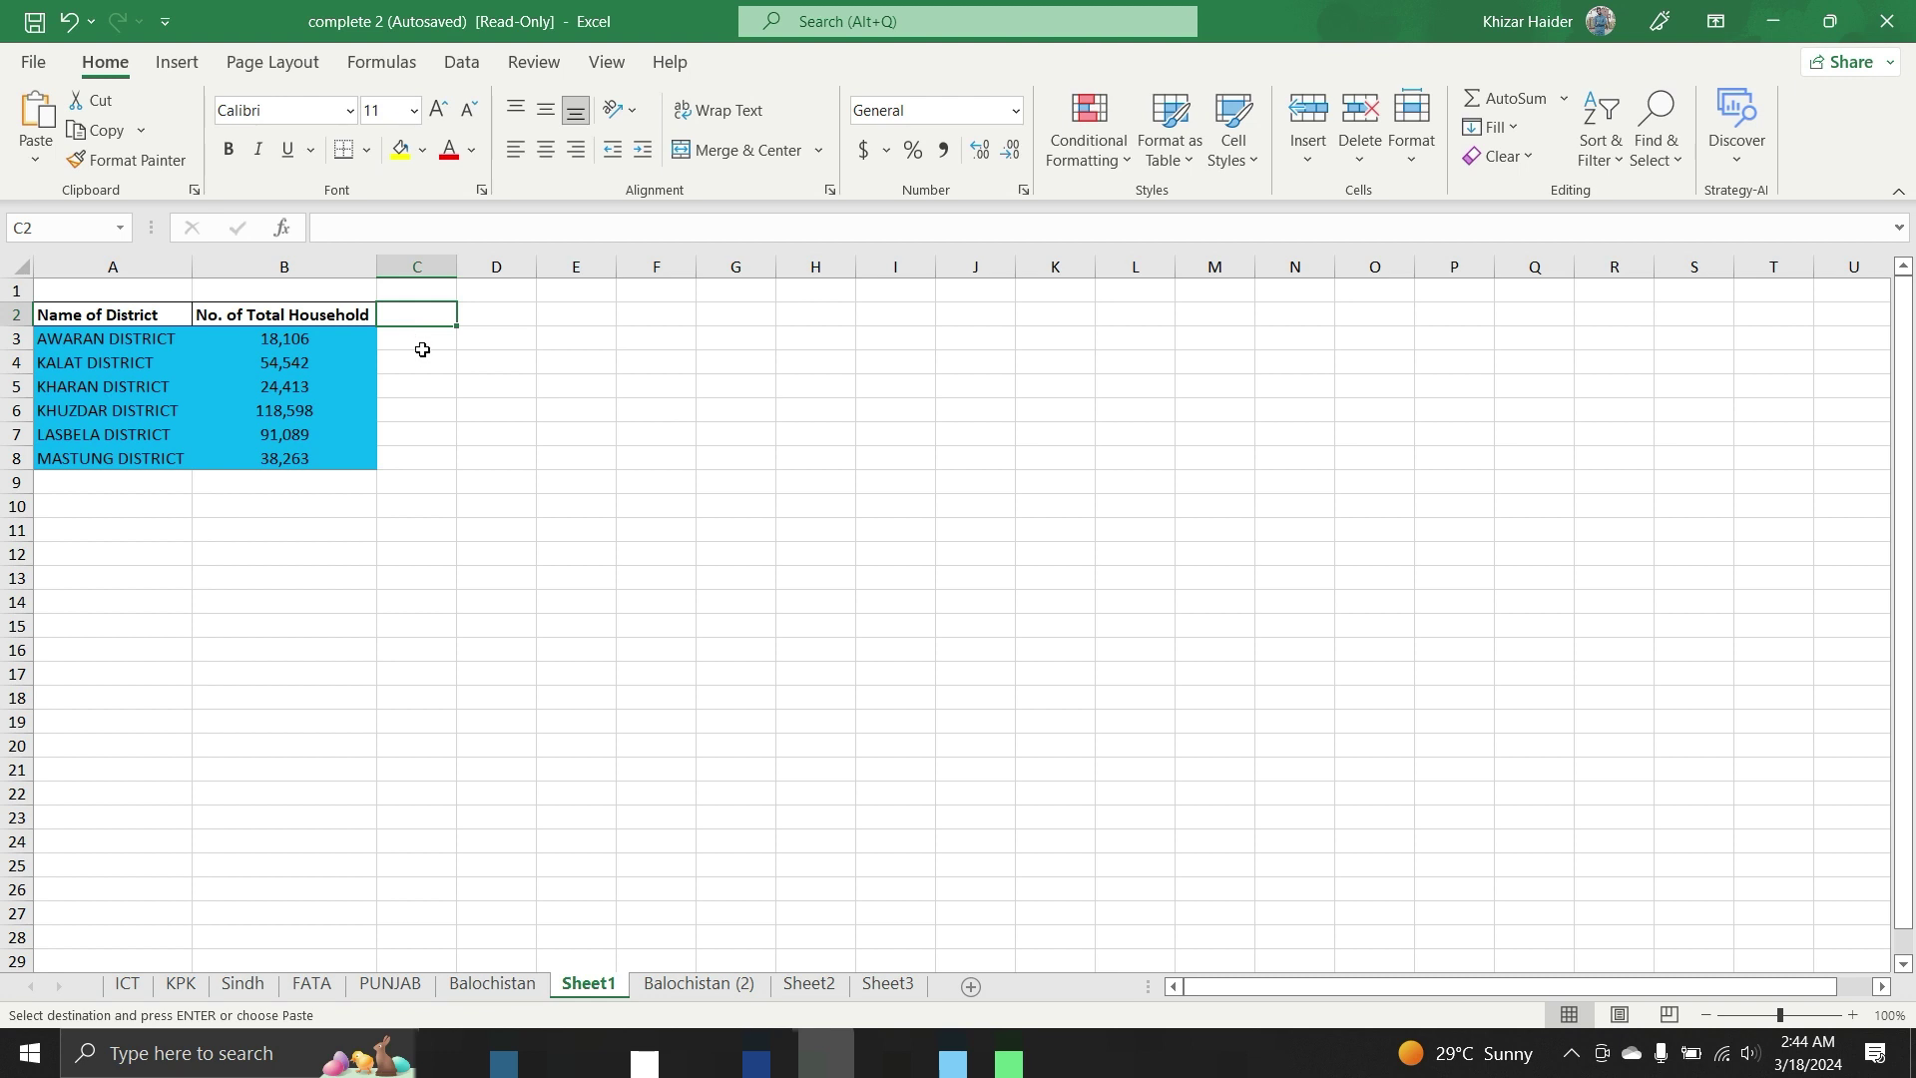
pyautogui.click(279, 483)
pyautogui.press('Escape')
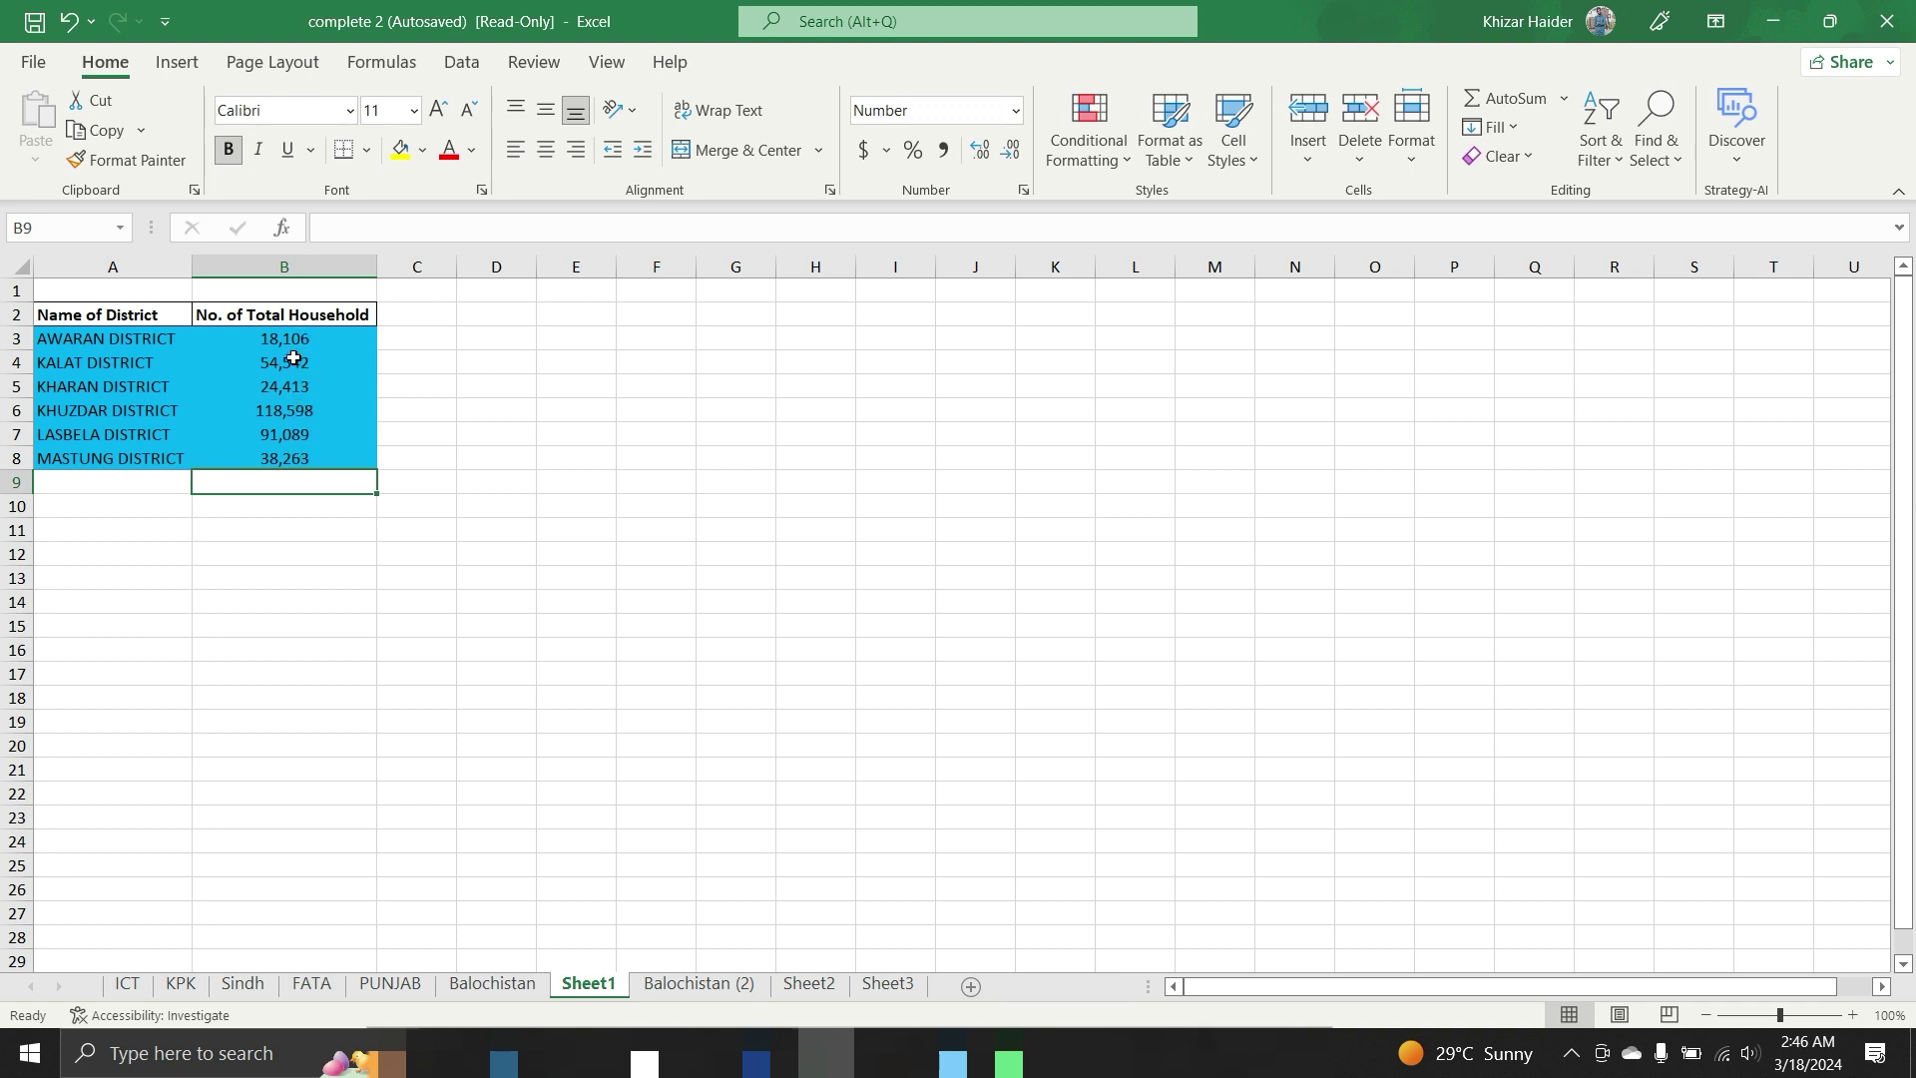
# Add a Quick Analysis Sum total of the household values B3:B8 in cell B9.
pyautogui.moveTo(267, 338); pyautogui.dragTo(362, 461)
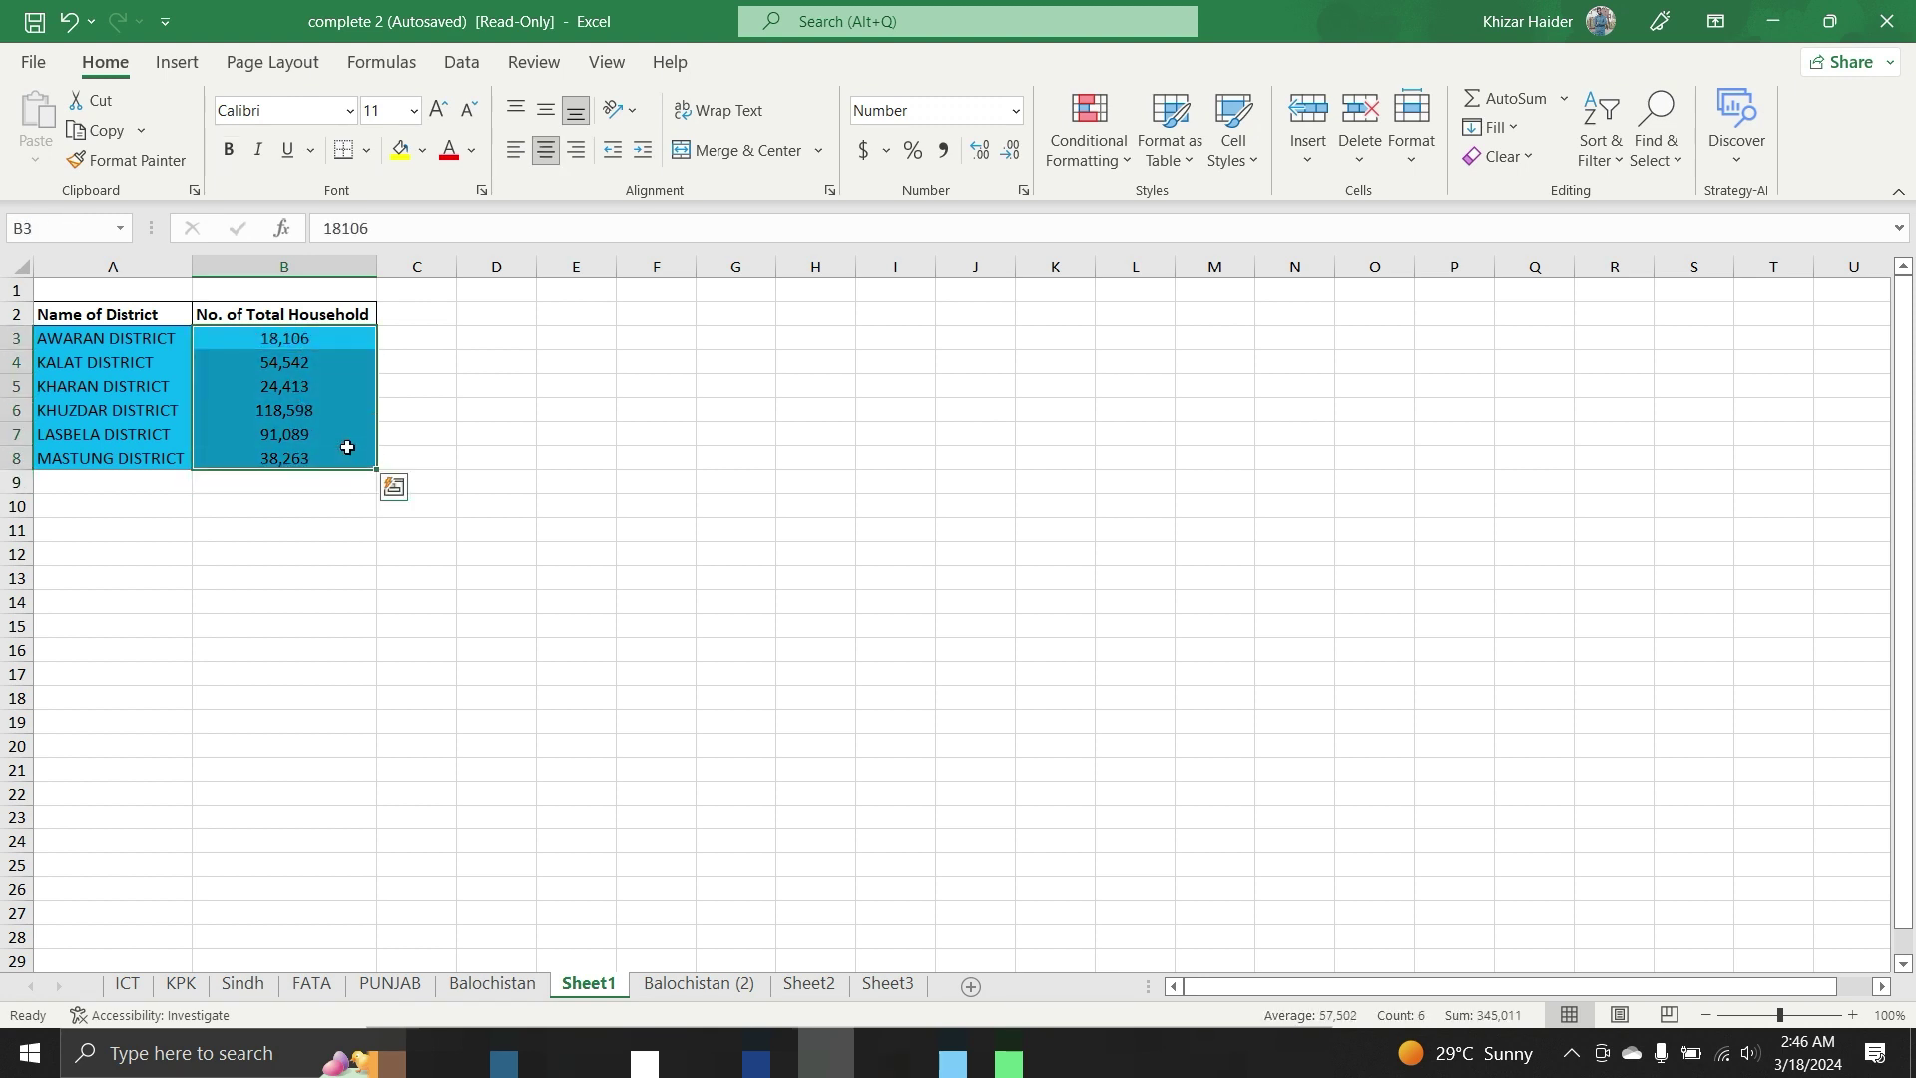
pyautogui.click(393, 489)
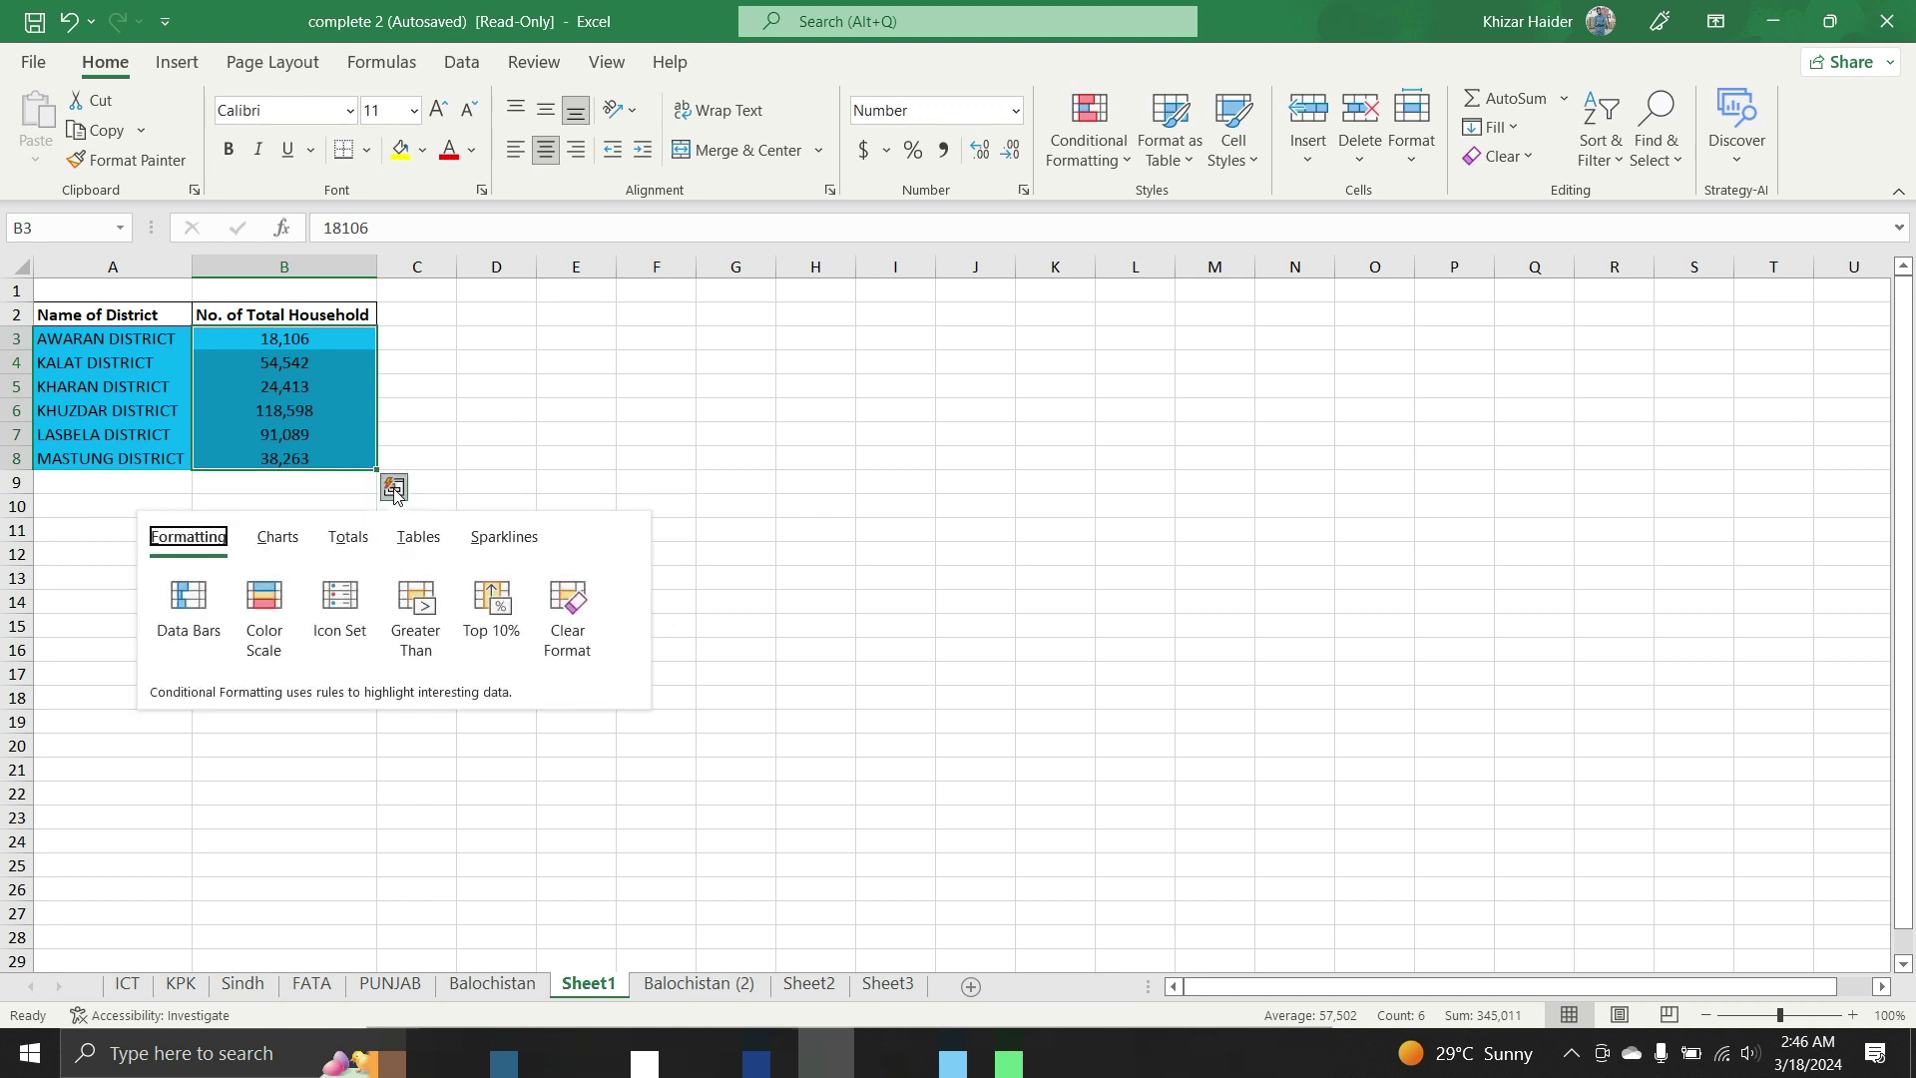
pyautogui.click(350, 542)
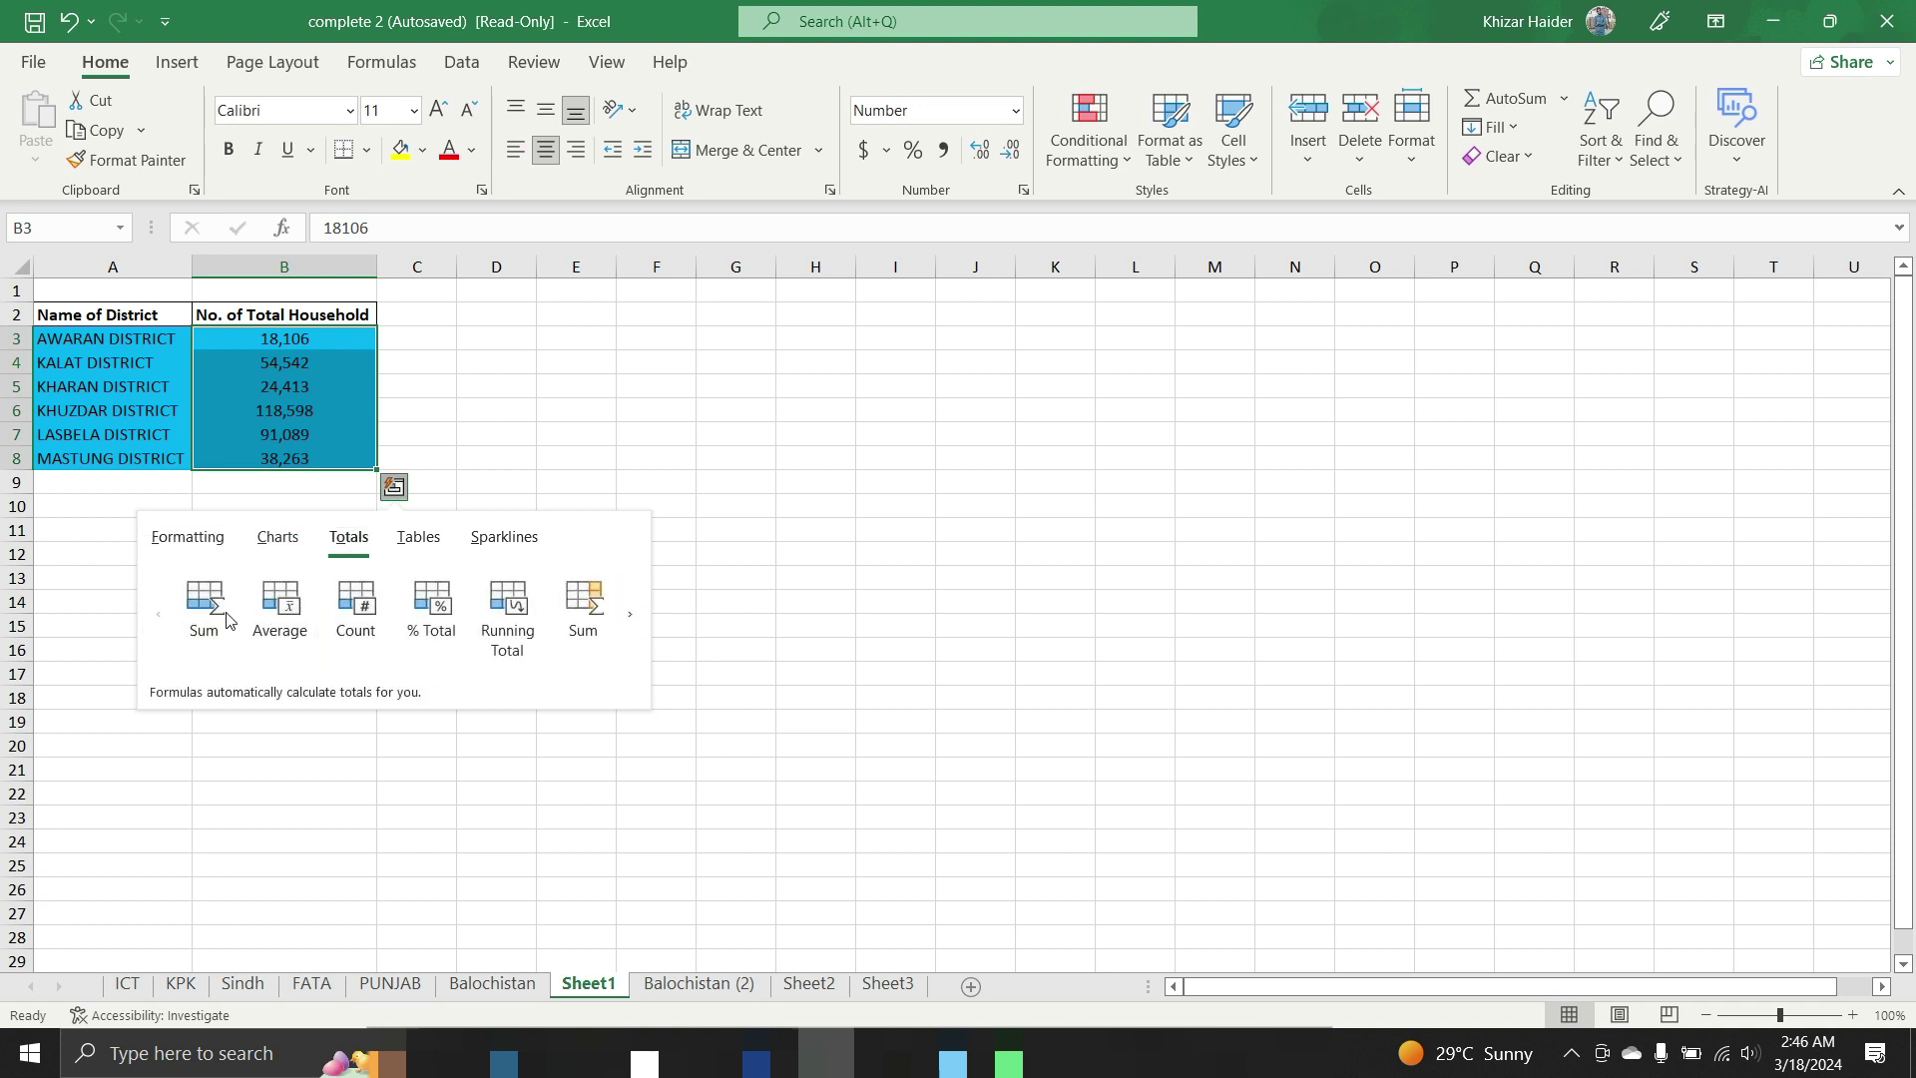
pyautogui.click(199, 599)
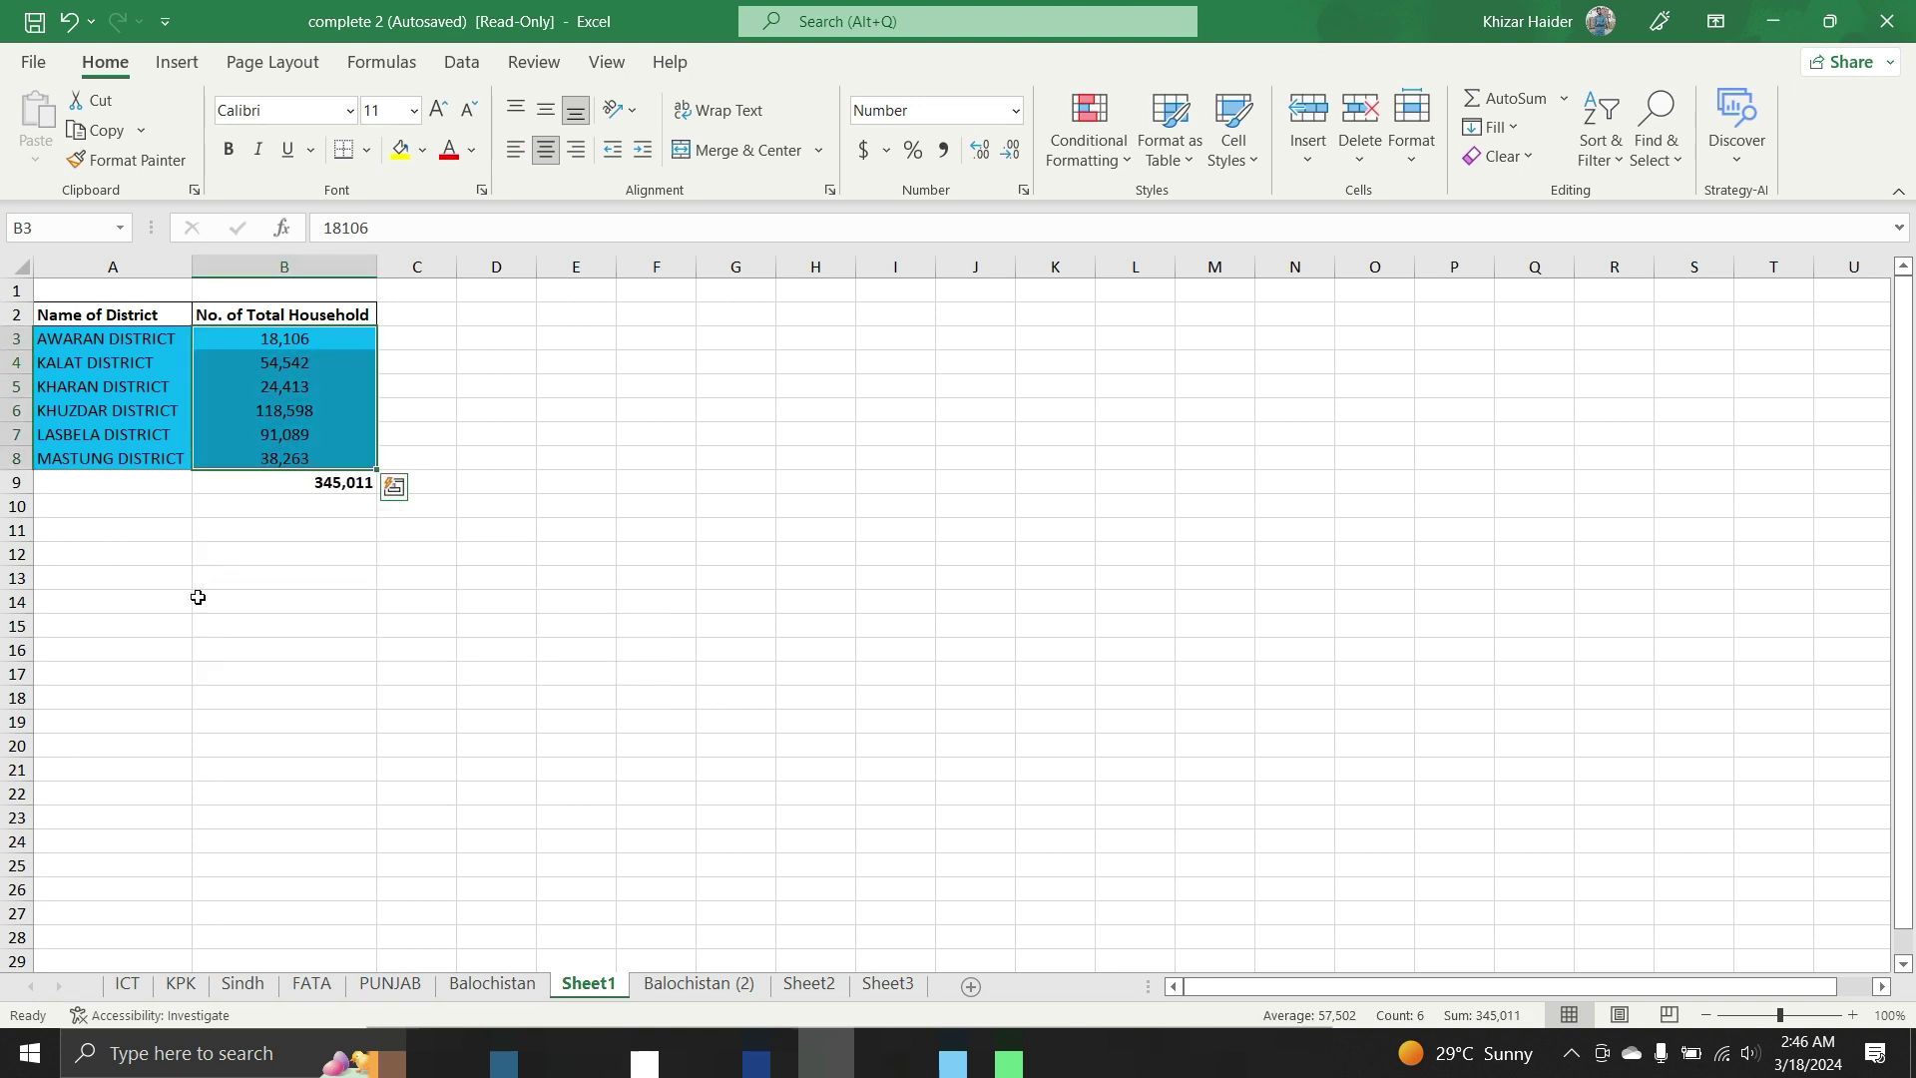
pyautogui.click(321, 487)
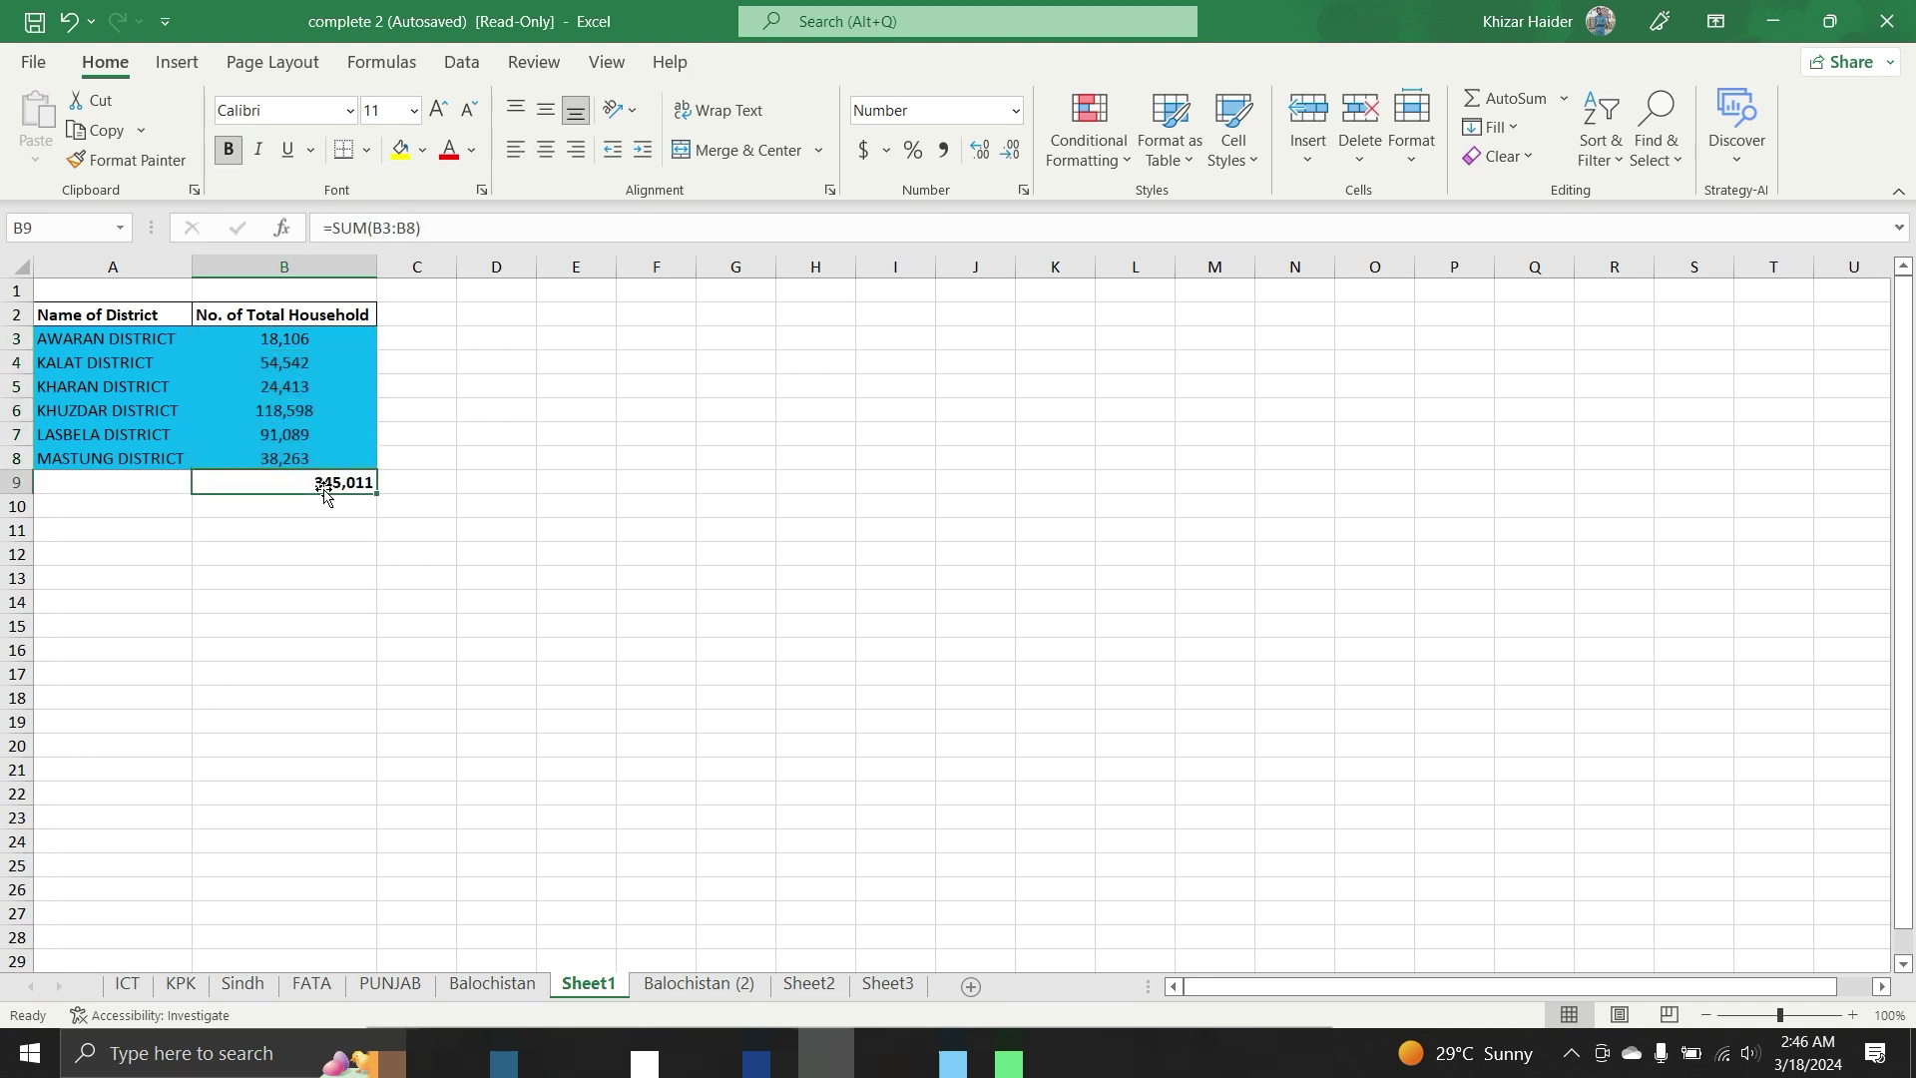
# Replace the total in B9 with a manually entered SUM formula over the household values B3:B8.
pyautogui.press('Delete')
pyautogui.write('=sum')
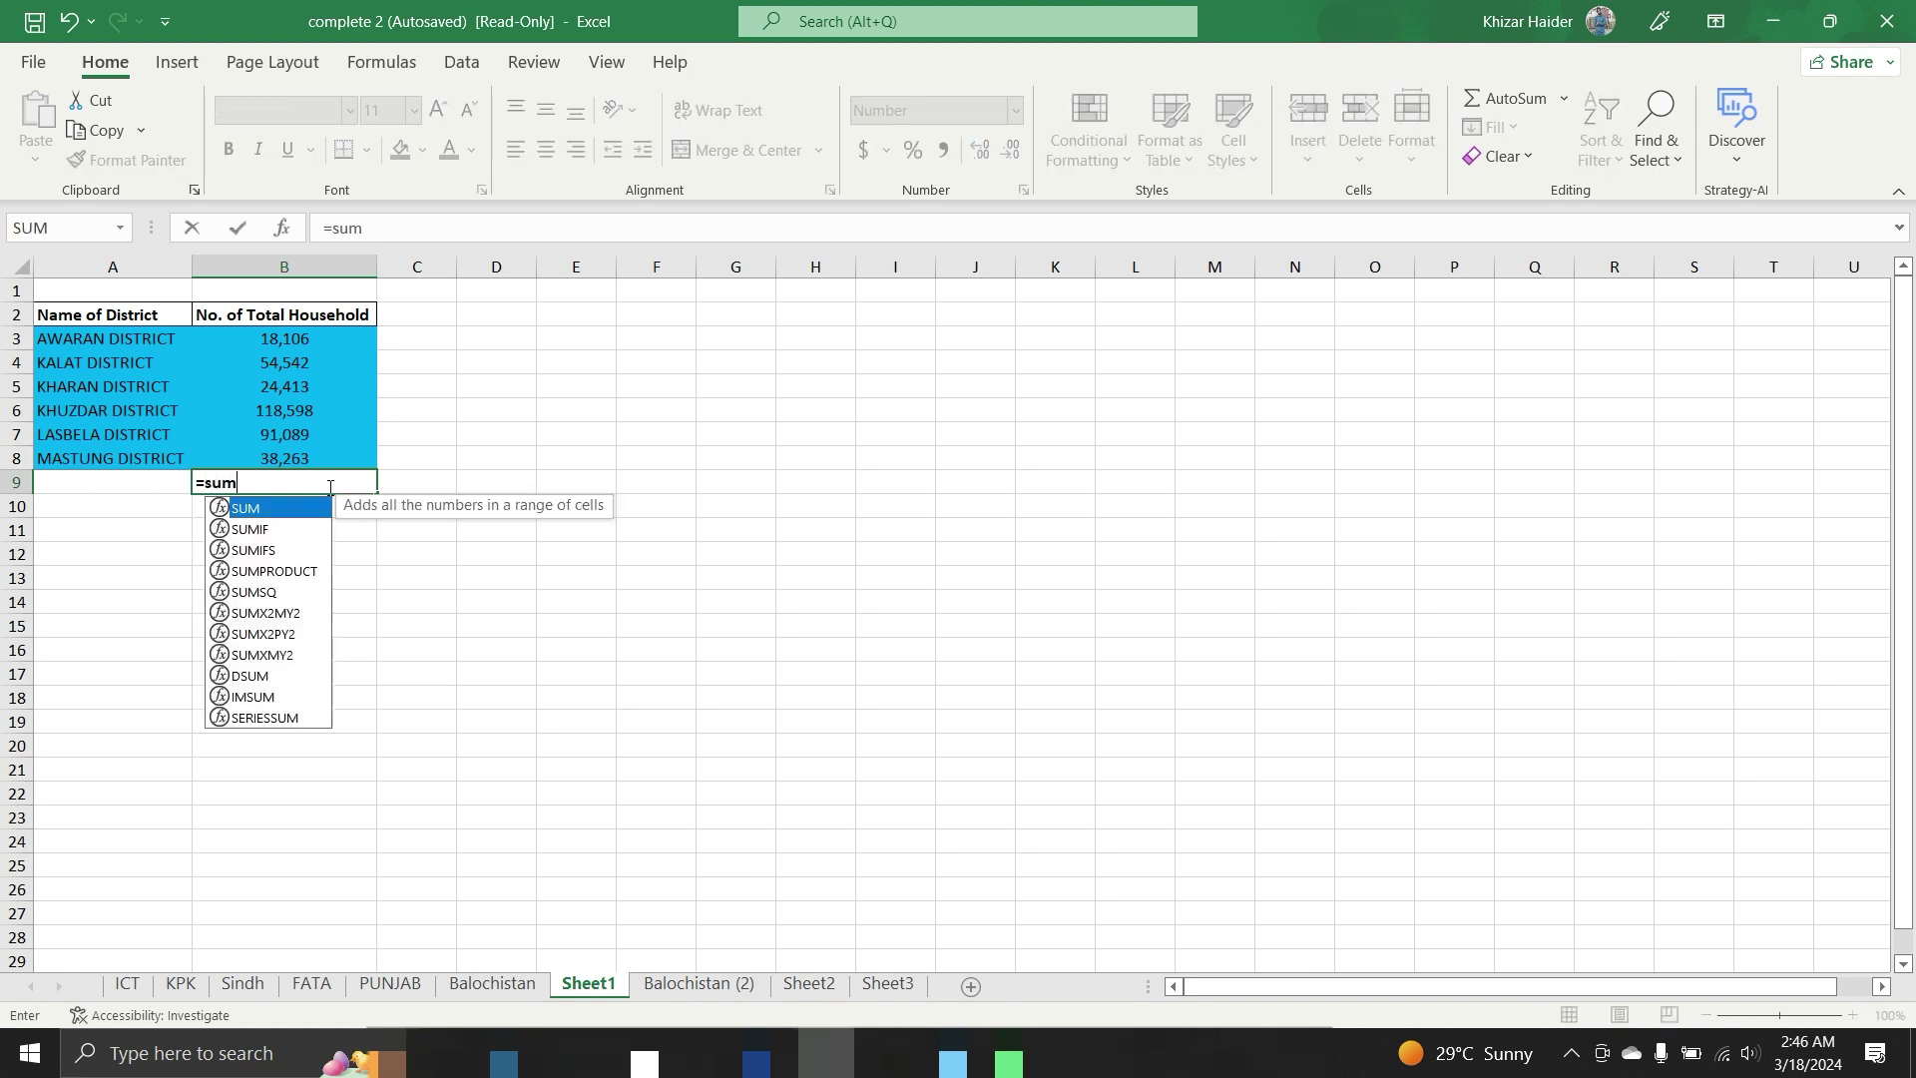
pyautogui.write('(')
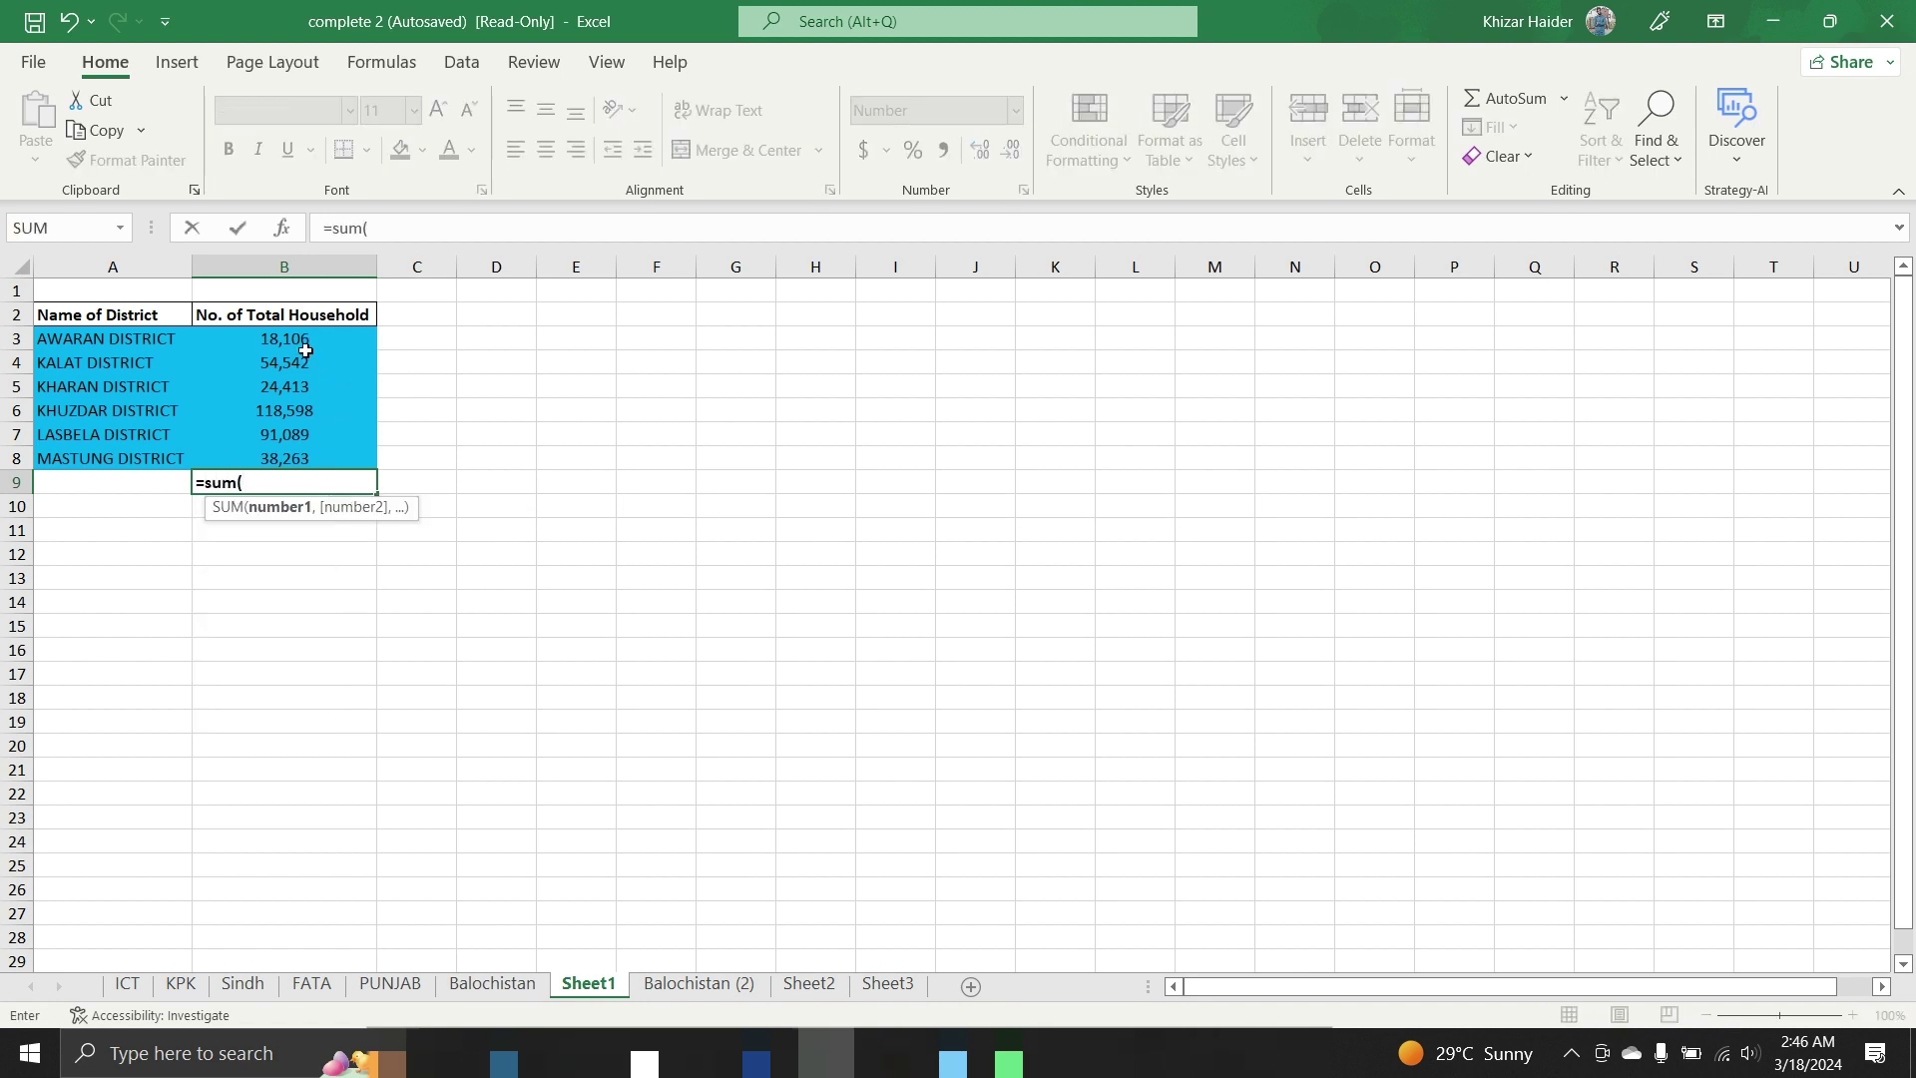
pyautogui.moveTo(303, 339); pyautogui.dragTo(310, 457)
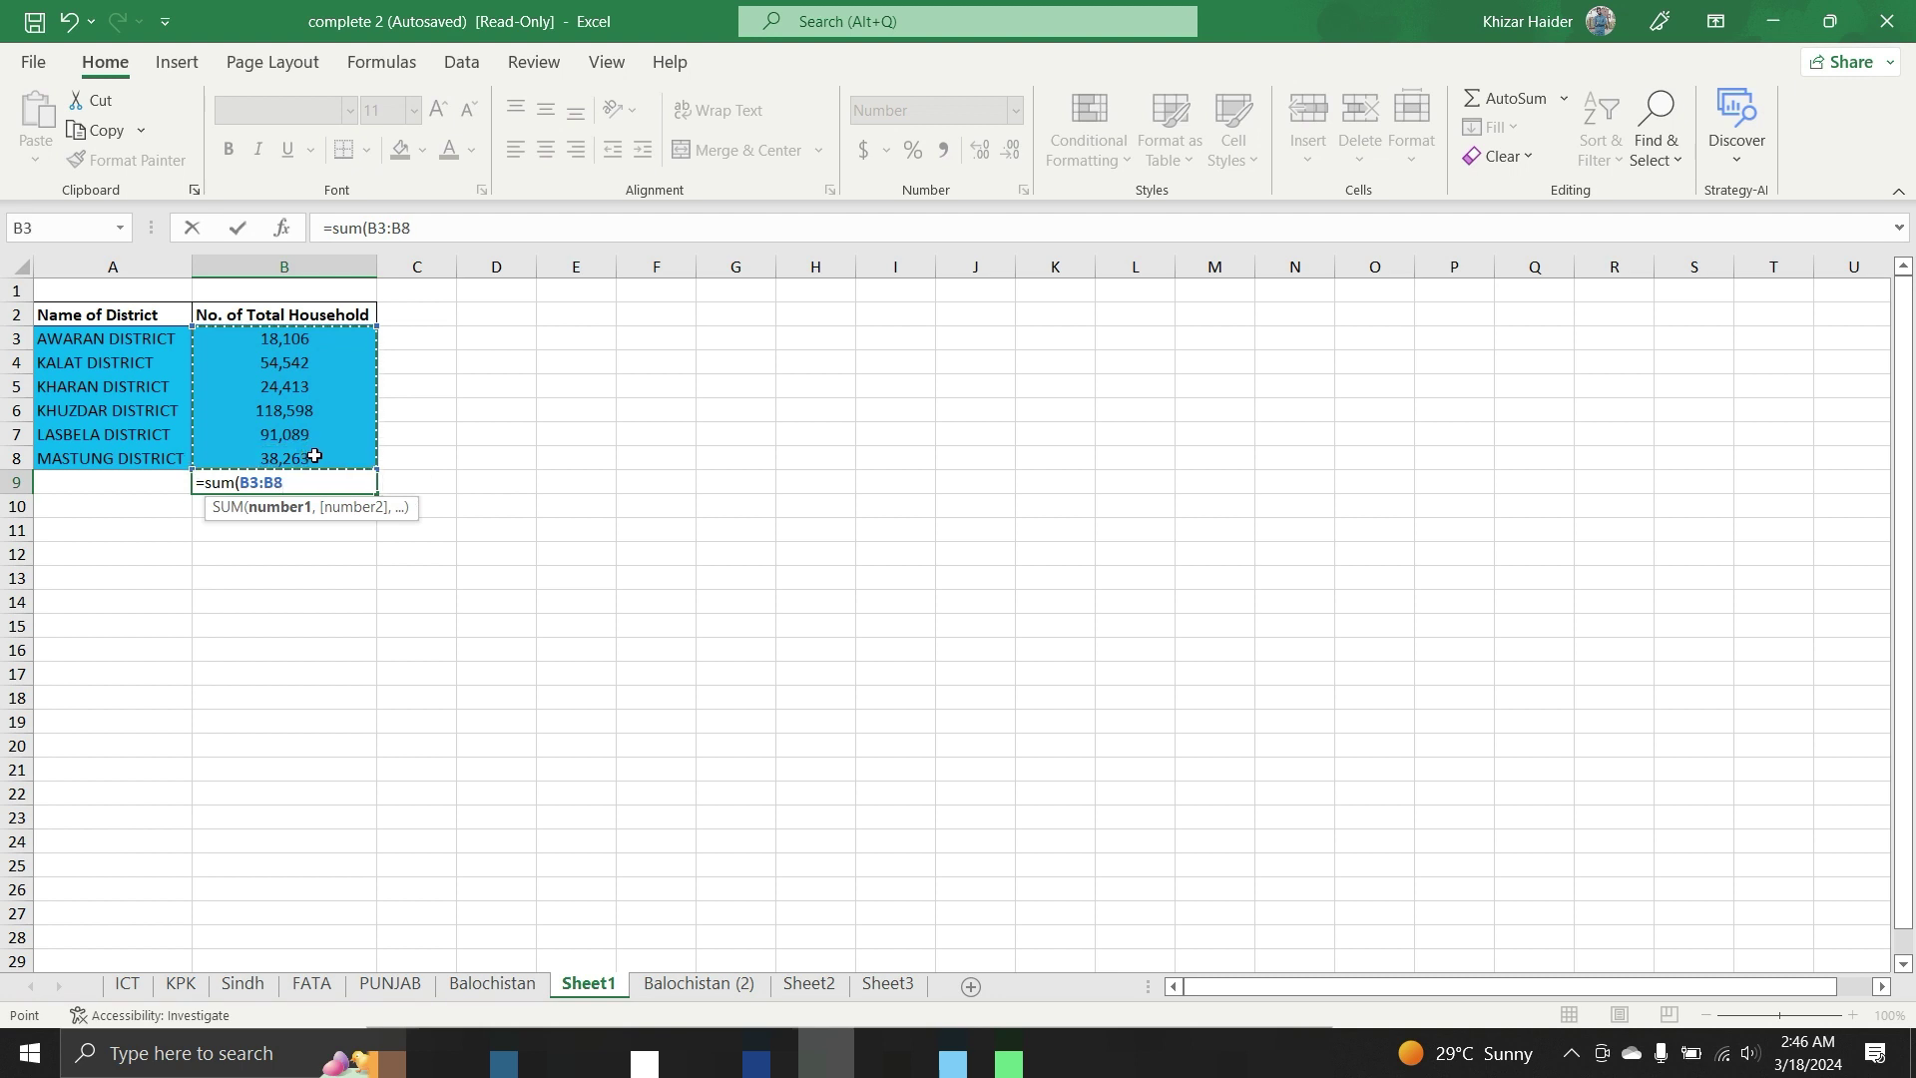
pyautogui.write(')(')
pyautogui.press('BackSpace')
pyautogui.press('Return')
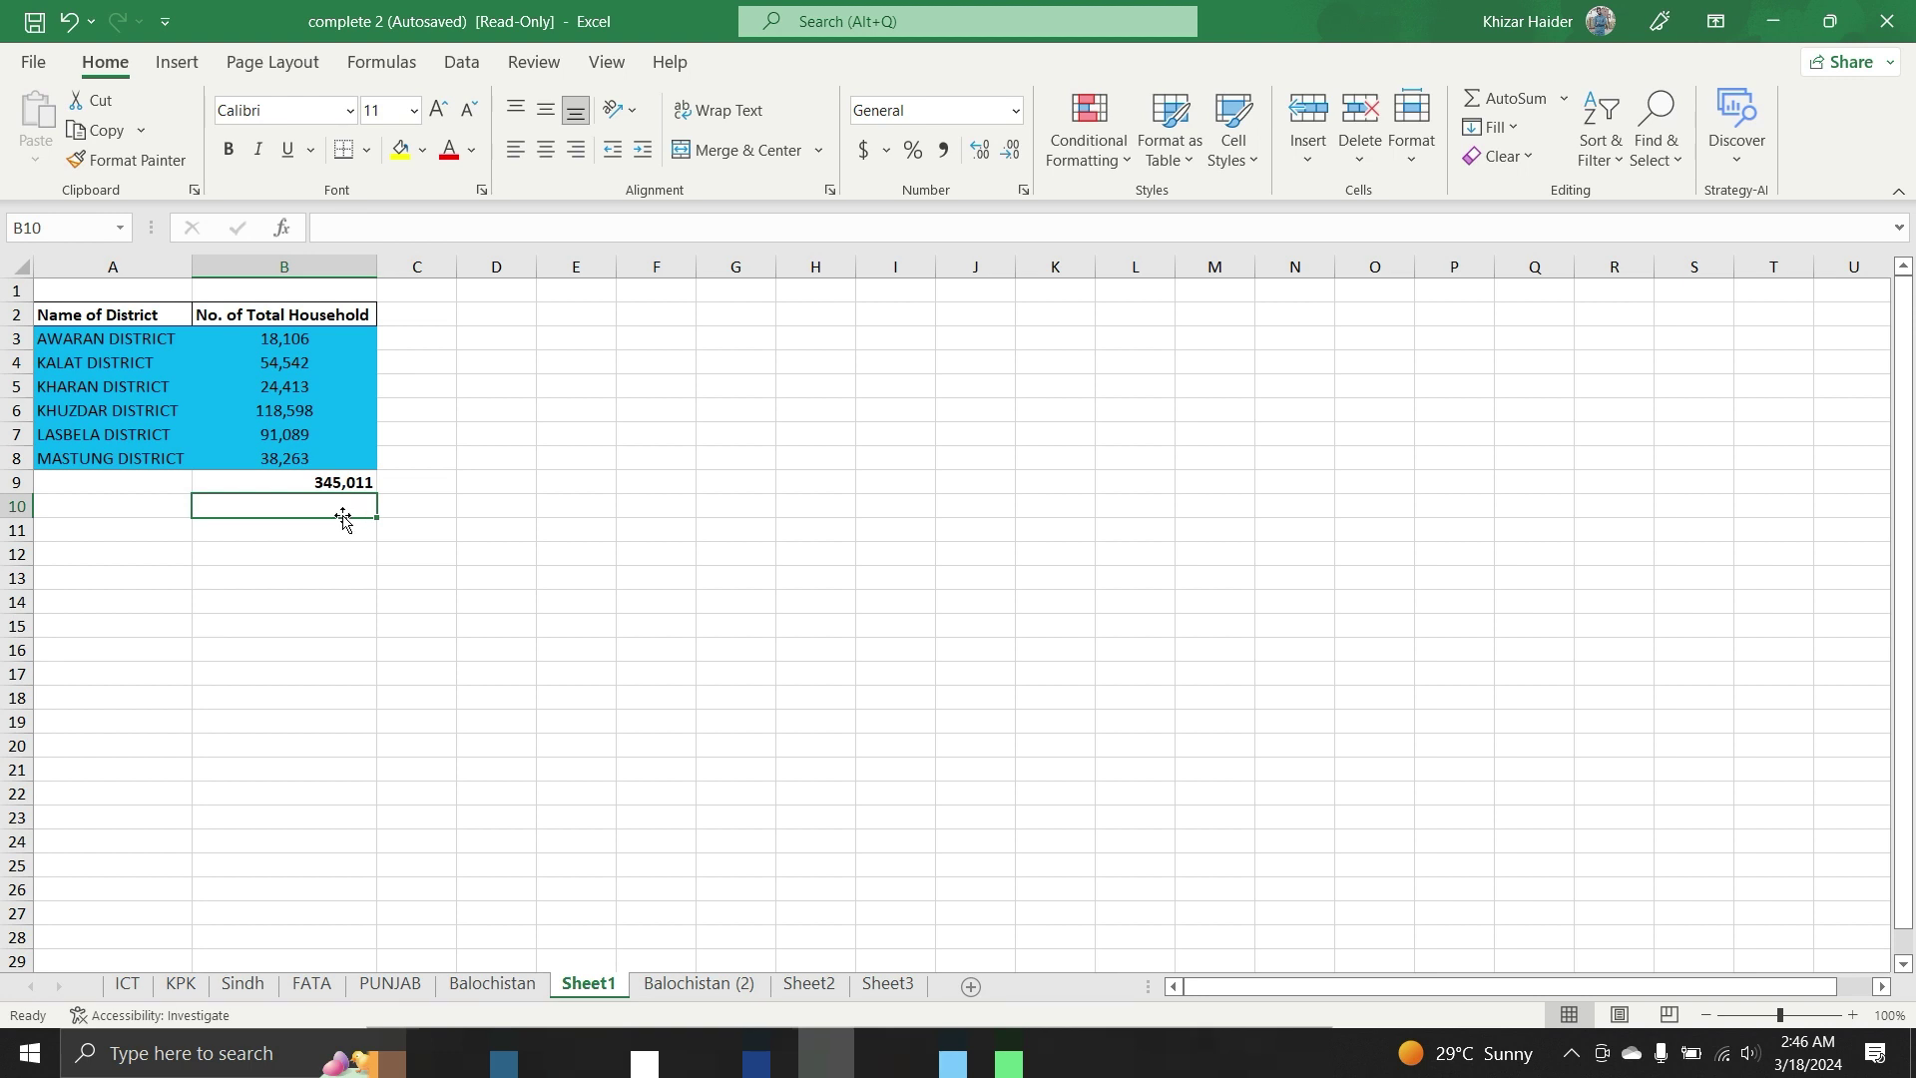
# Enter 258888 in B10 and increase its indent until the number lines up beneath the total in B9.
pyautogui.write('258888')
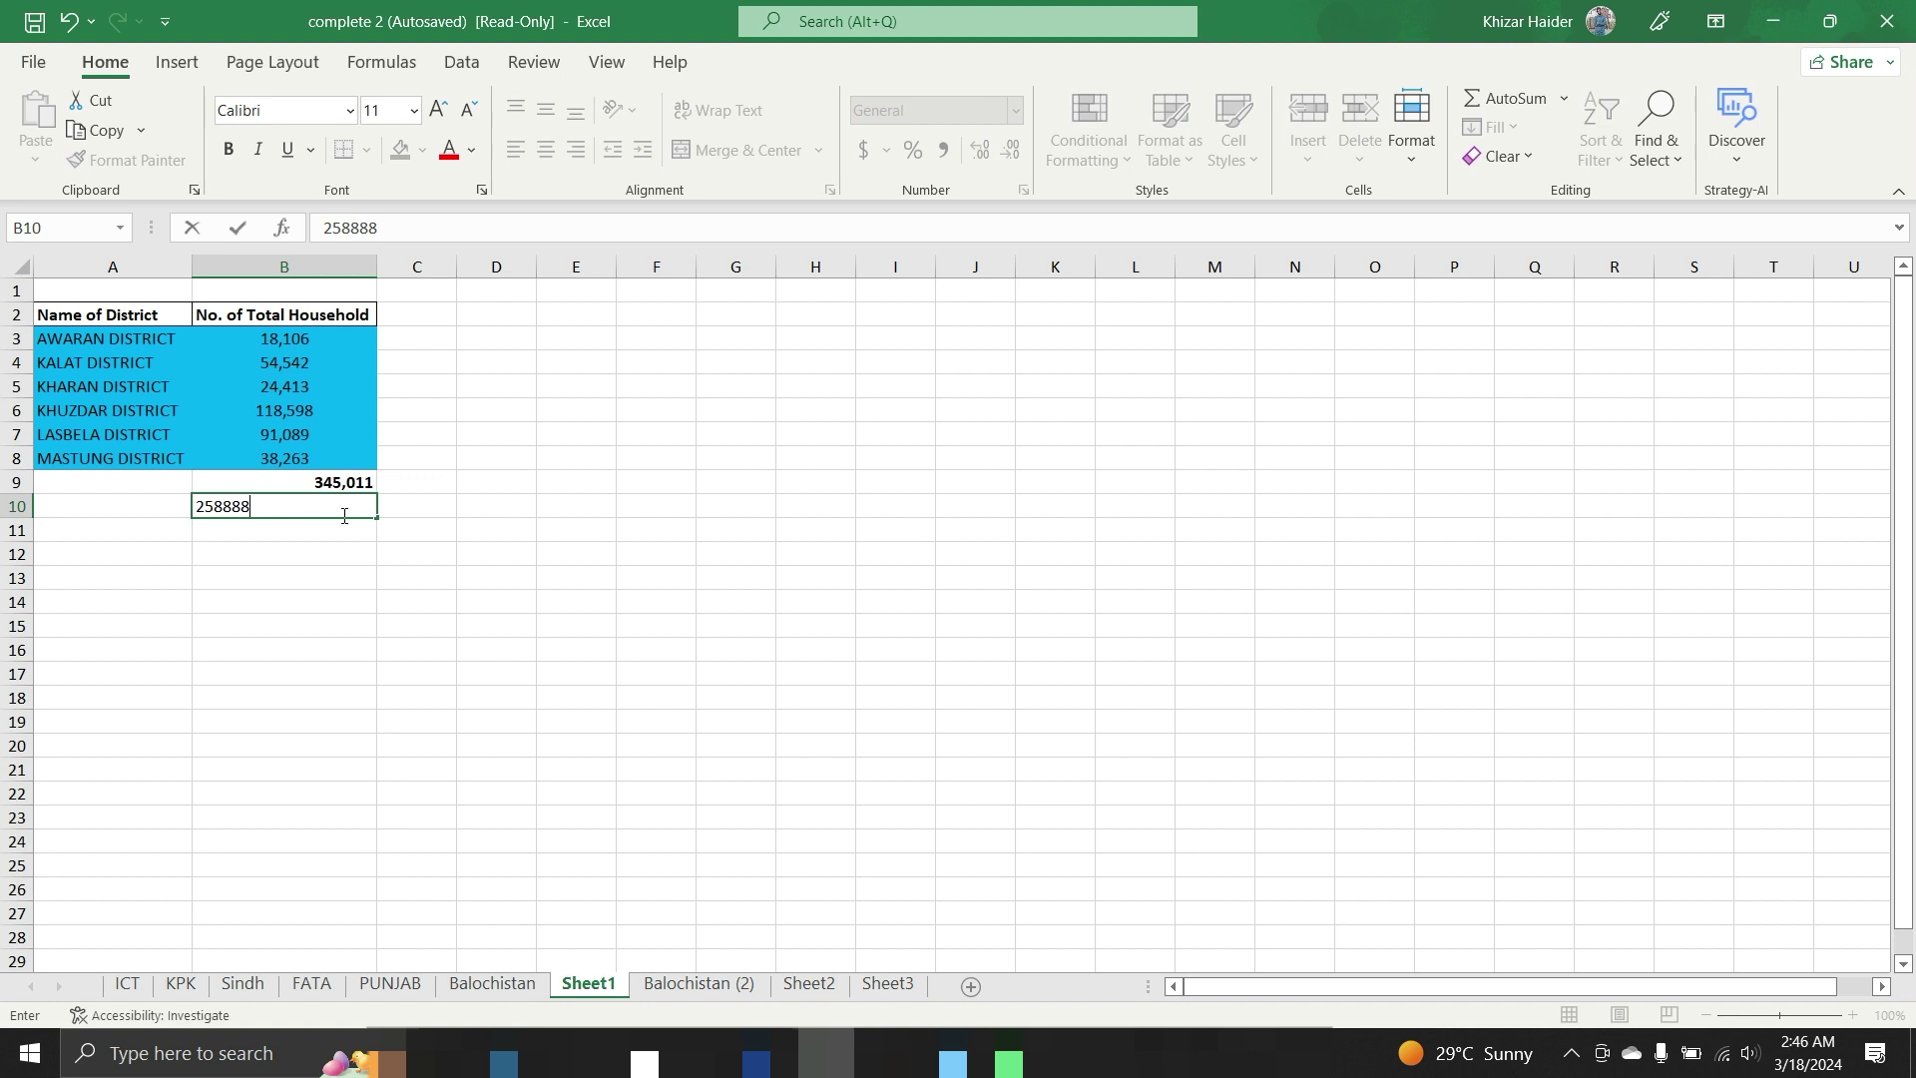
pyautogui.hotkey('ctrl', 'Return')
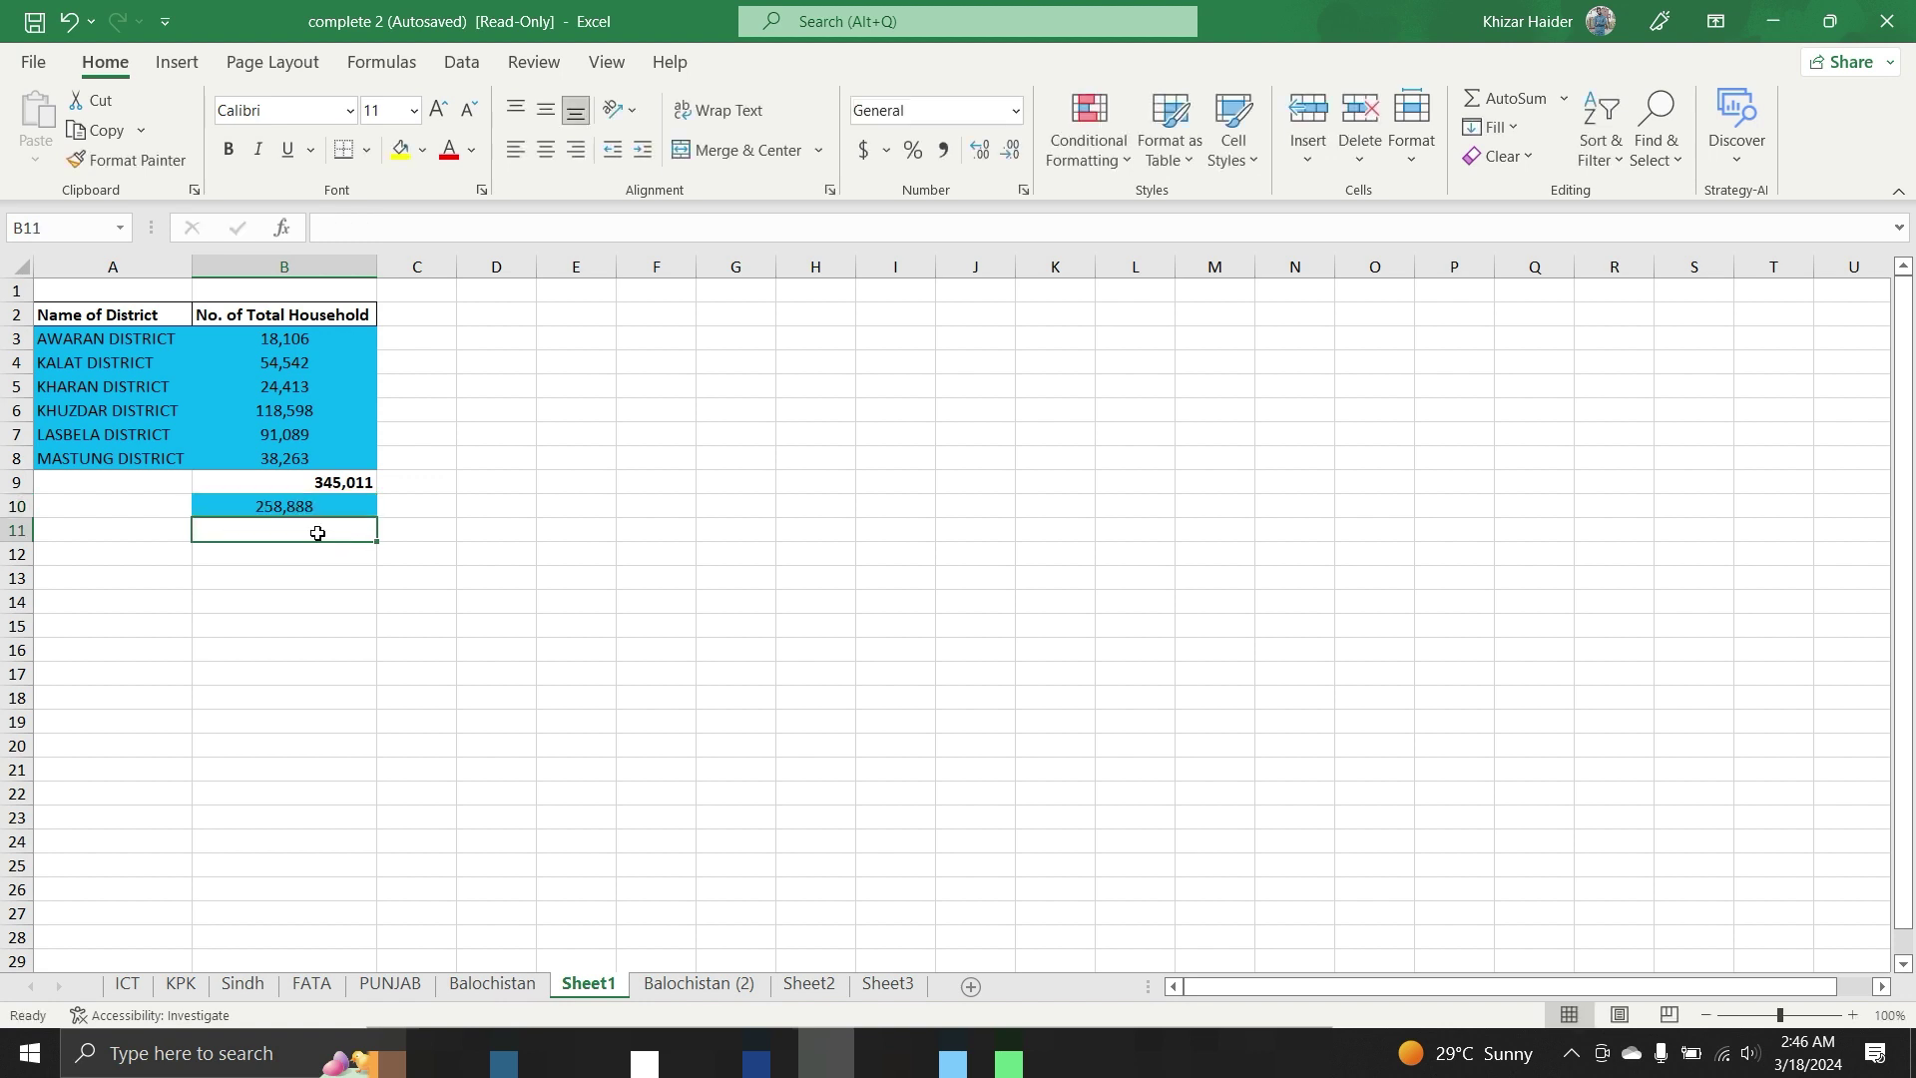
pyautogui.click(642, 149)
pyautogui.click(613, 149)
pyautogui.click(651, 154)
pyautogui.click(651, 154)
pyautogui.click(651, 154)
pyautogui.click(652, 154)
pyautogui.click(652, 154)
pyautogui.click(652, 154)
pyautogui.click(652, 154)
pyautogui.click(652, 153)
pyautogui.click(653, 160)
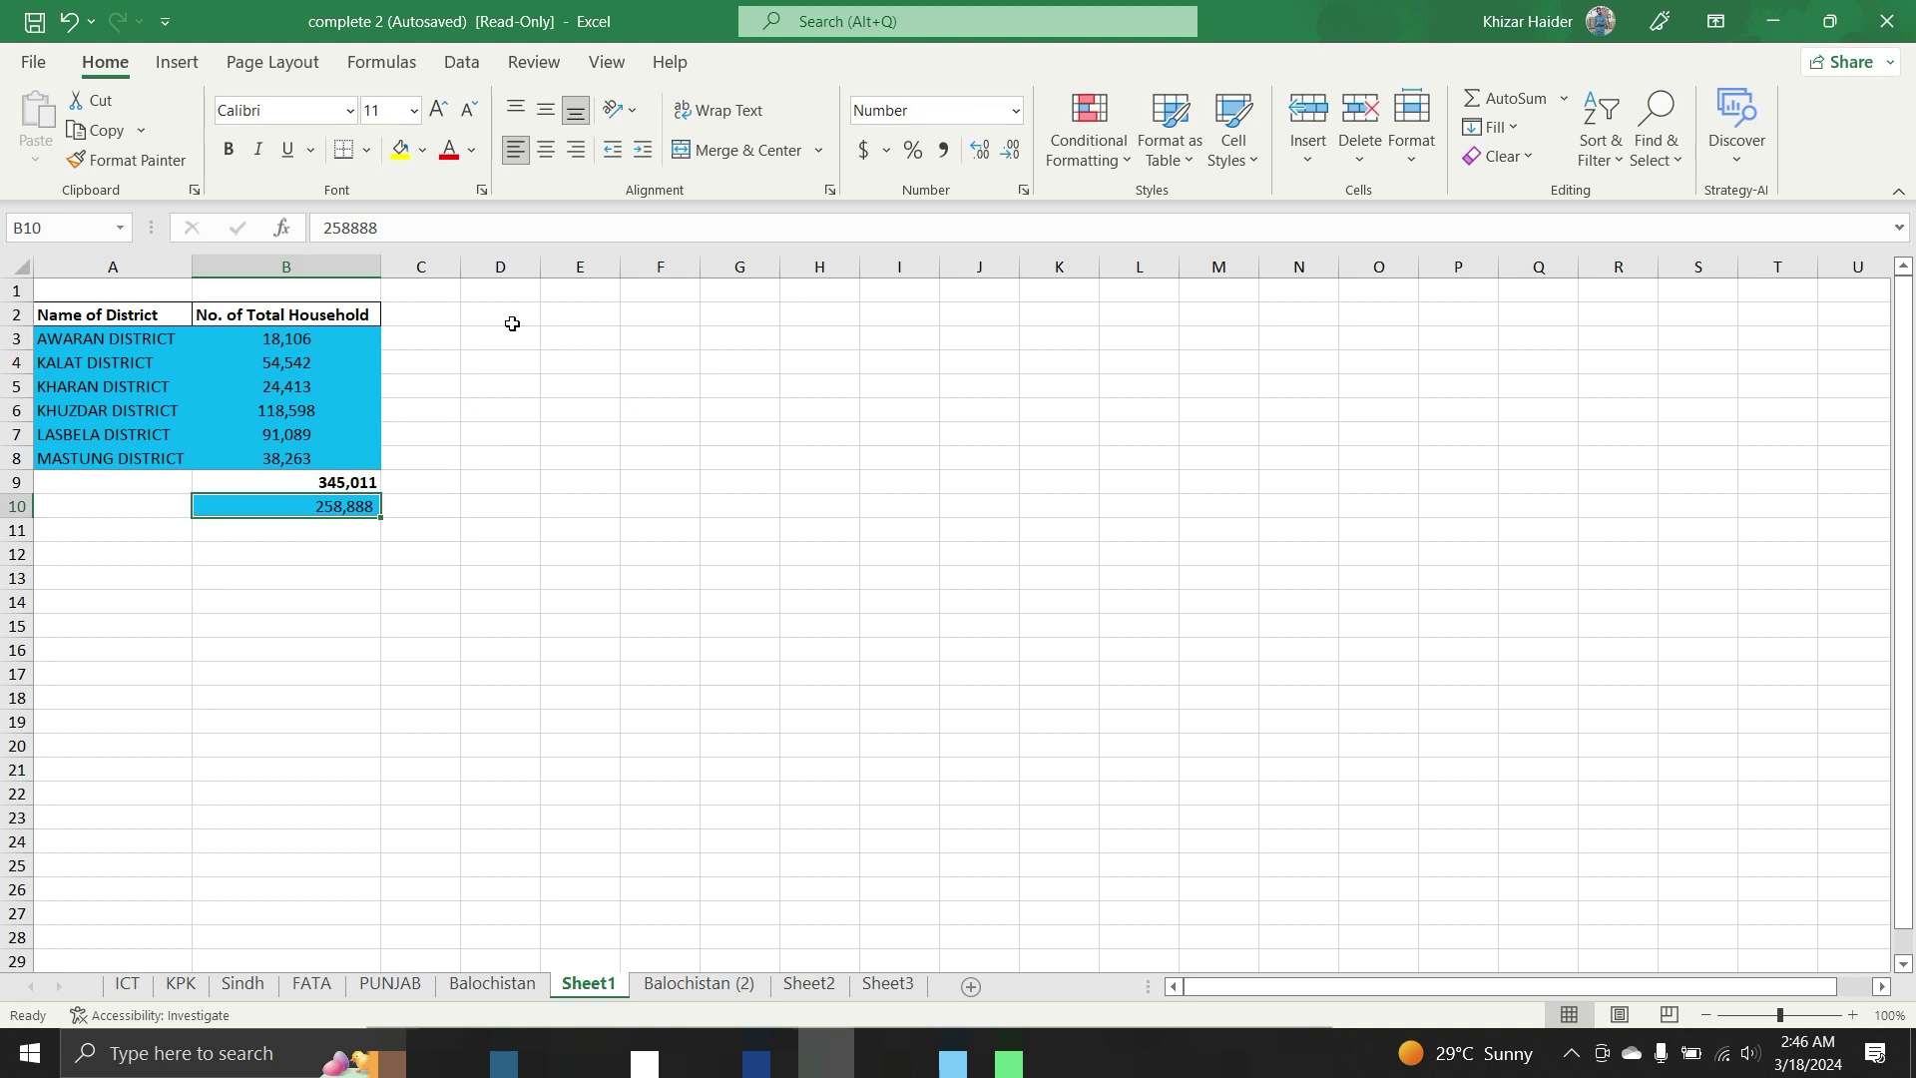
# Calculate the difference =B9-B10 in cell B12 and clear that cell again.
pyautogui.click(300, 534)
pyautogui.click(336, 555)
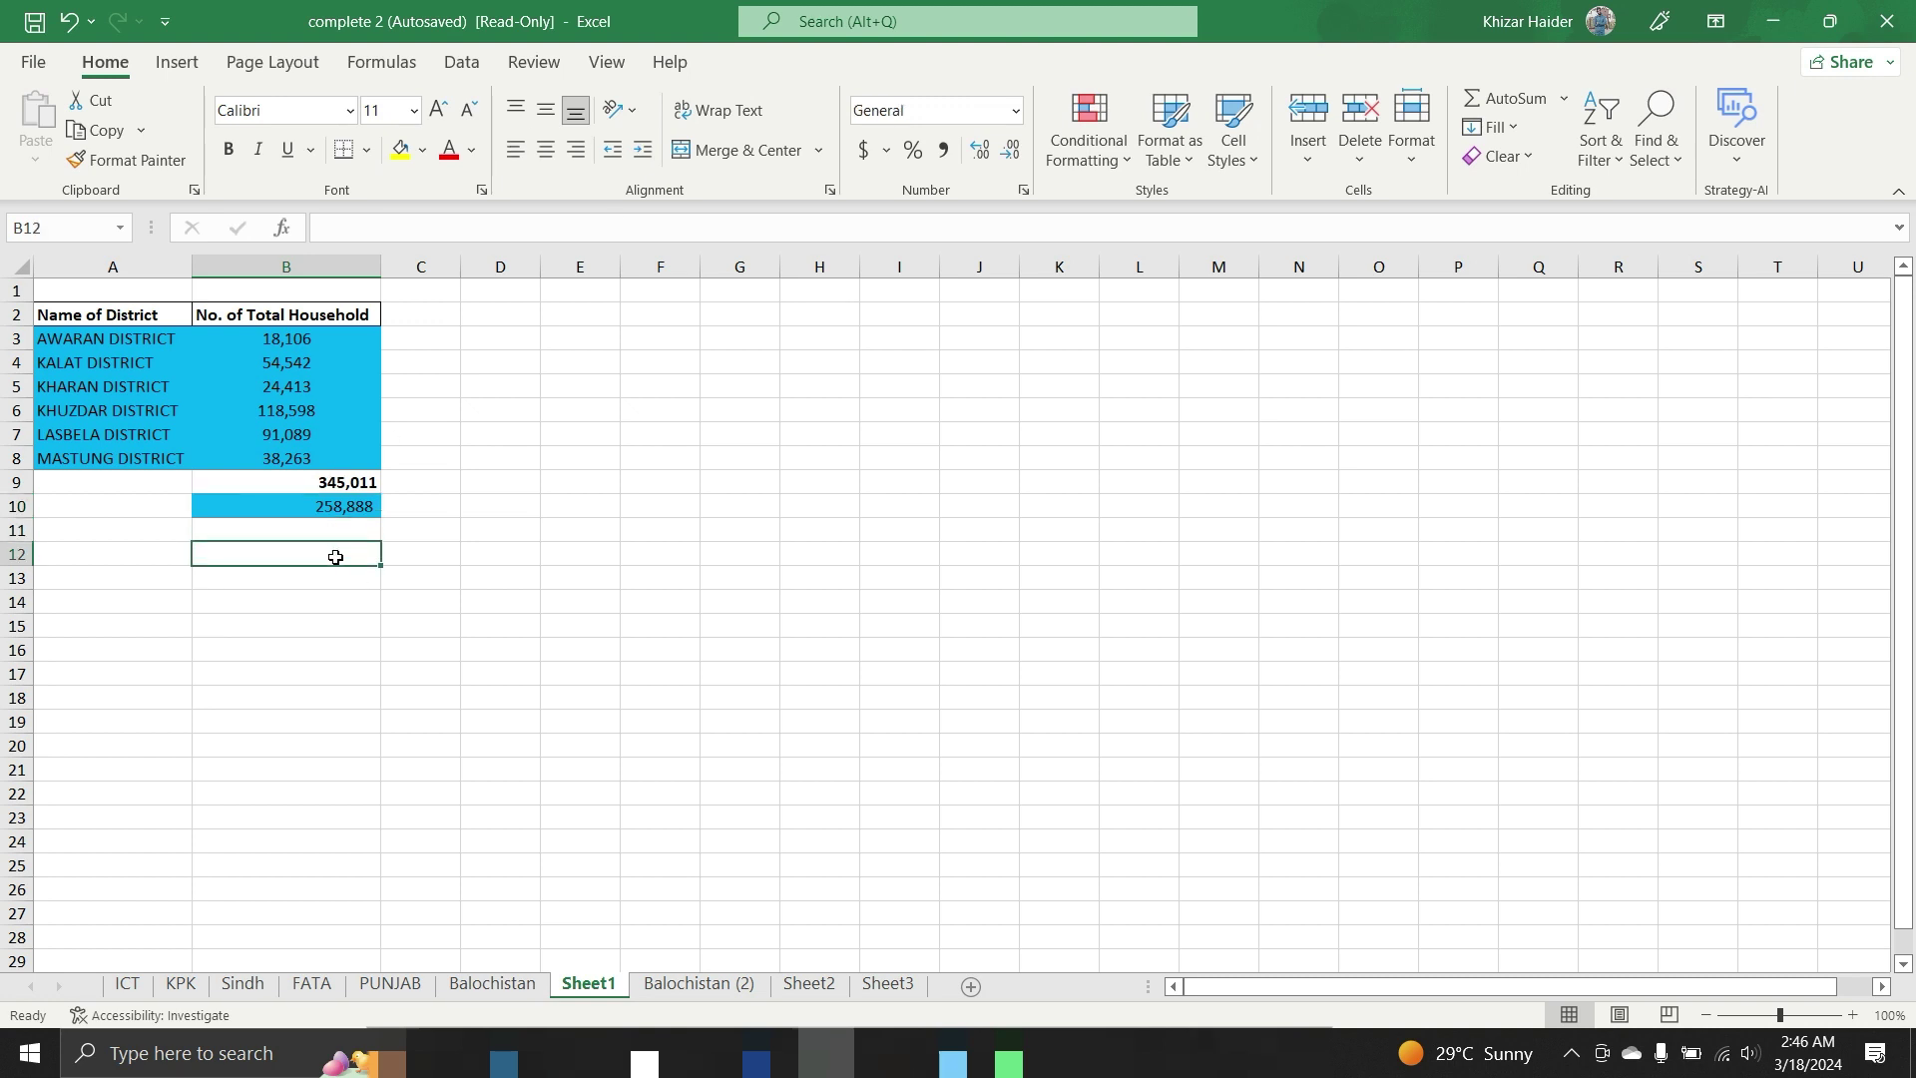
pyautogui.write('=')
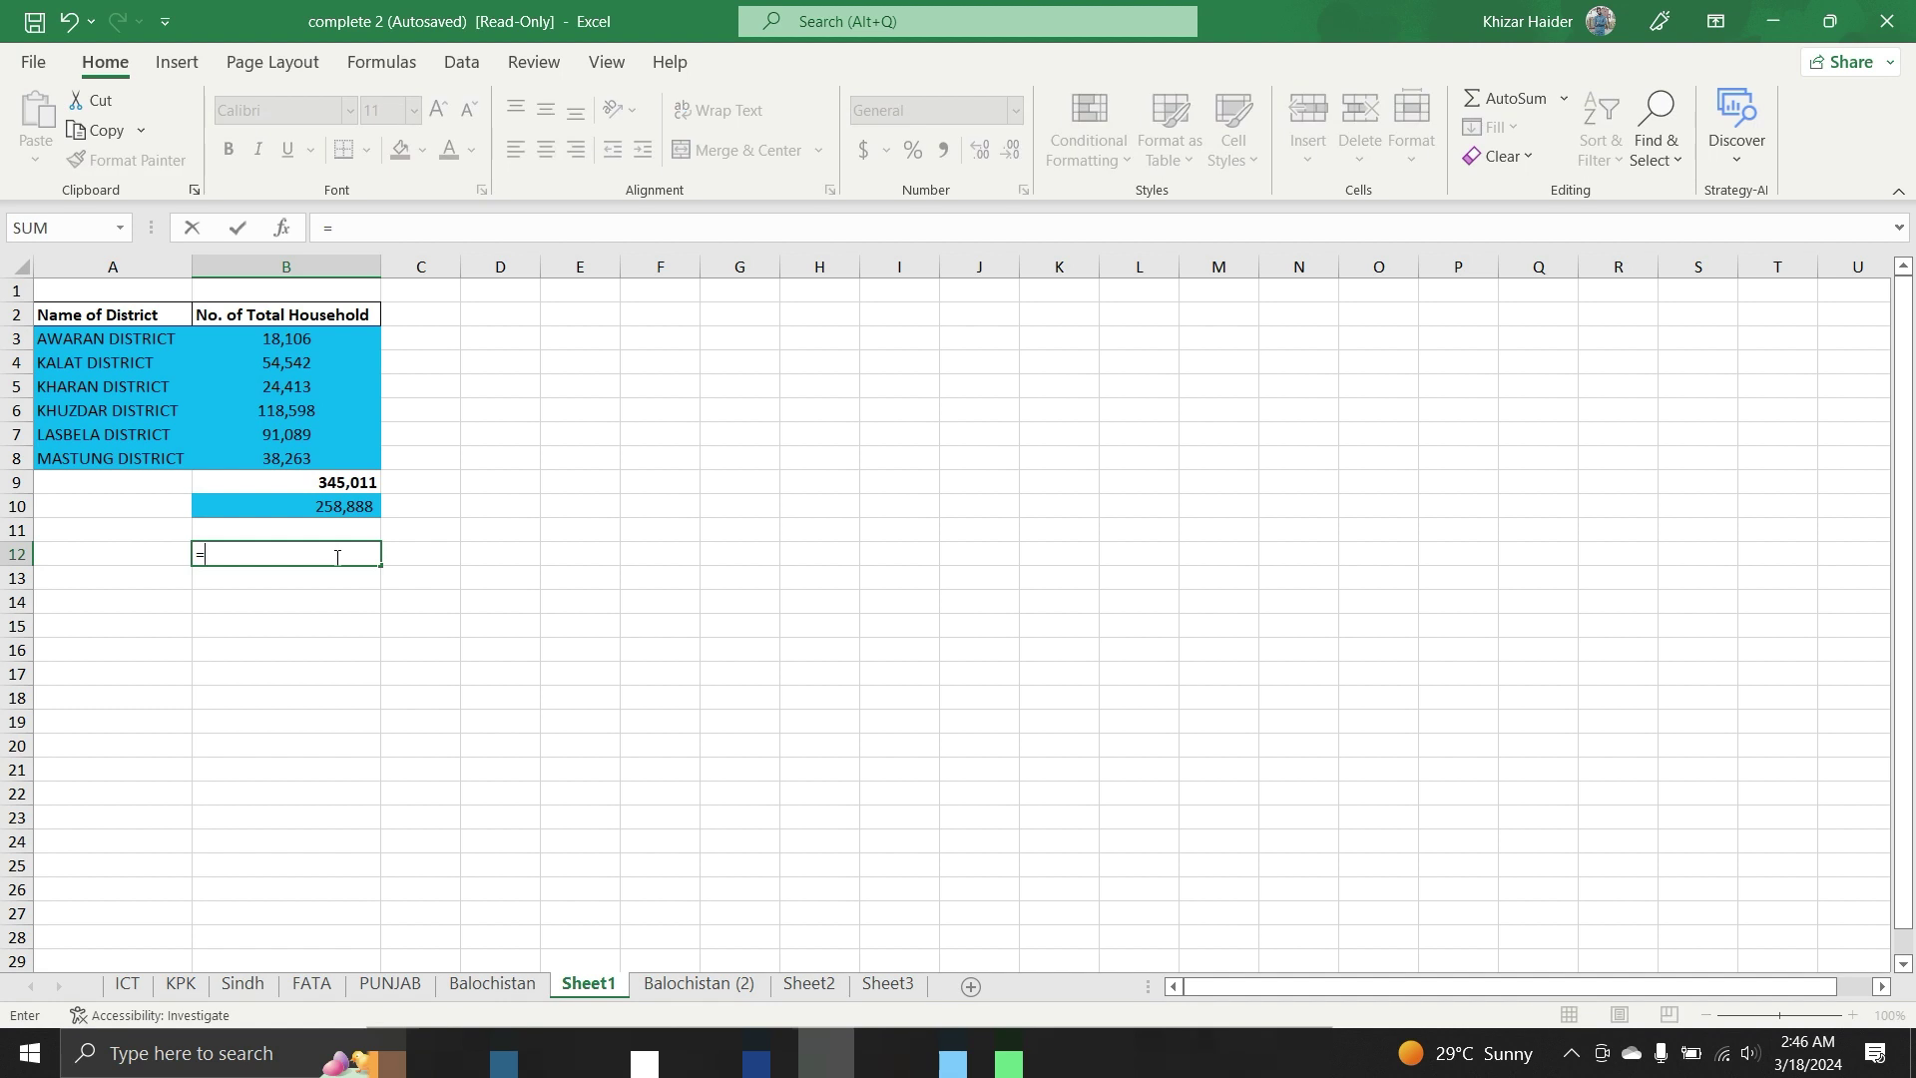
pyautogui.click(334, 483)
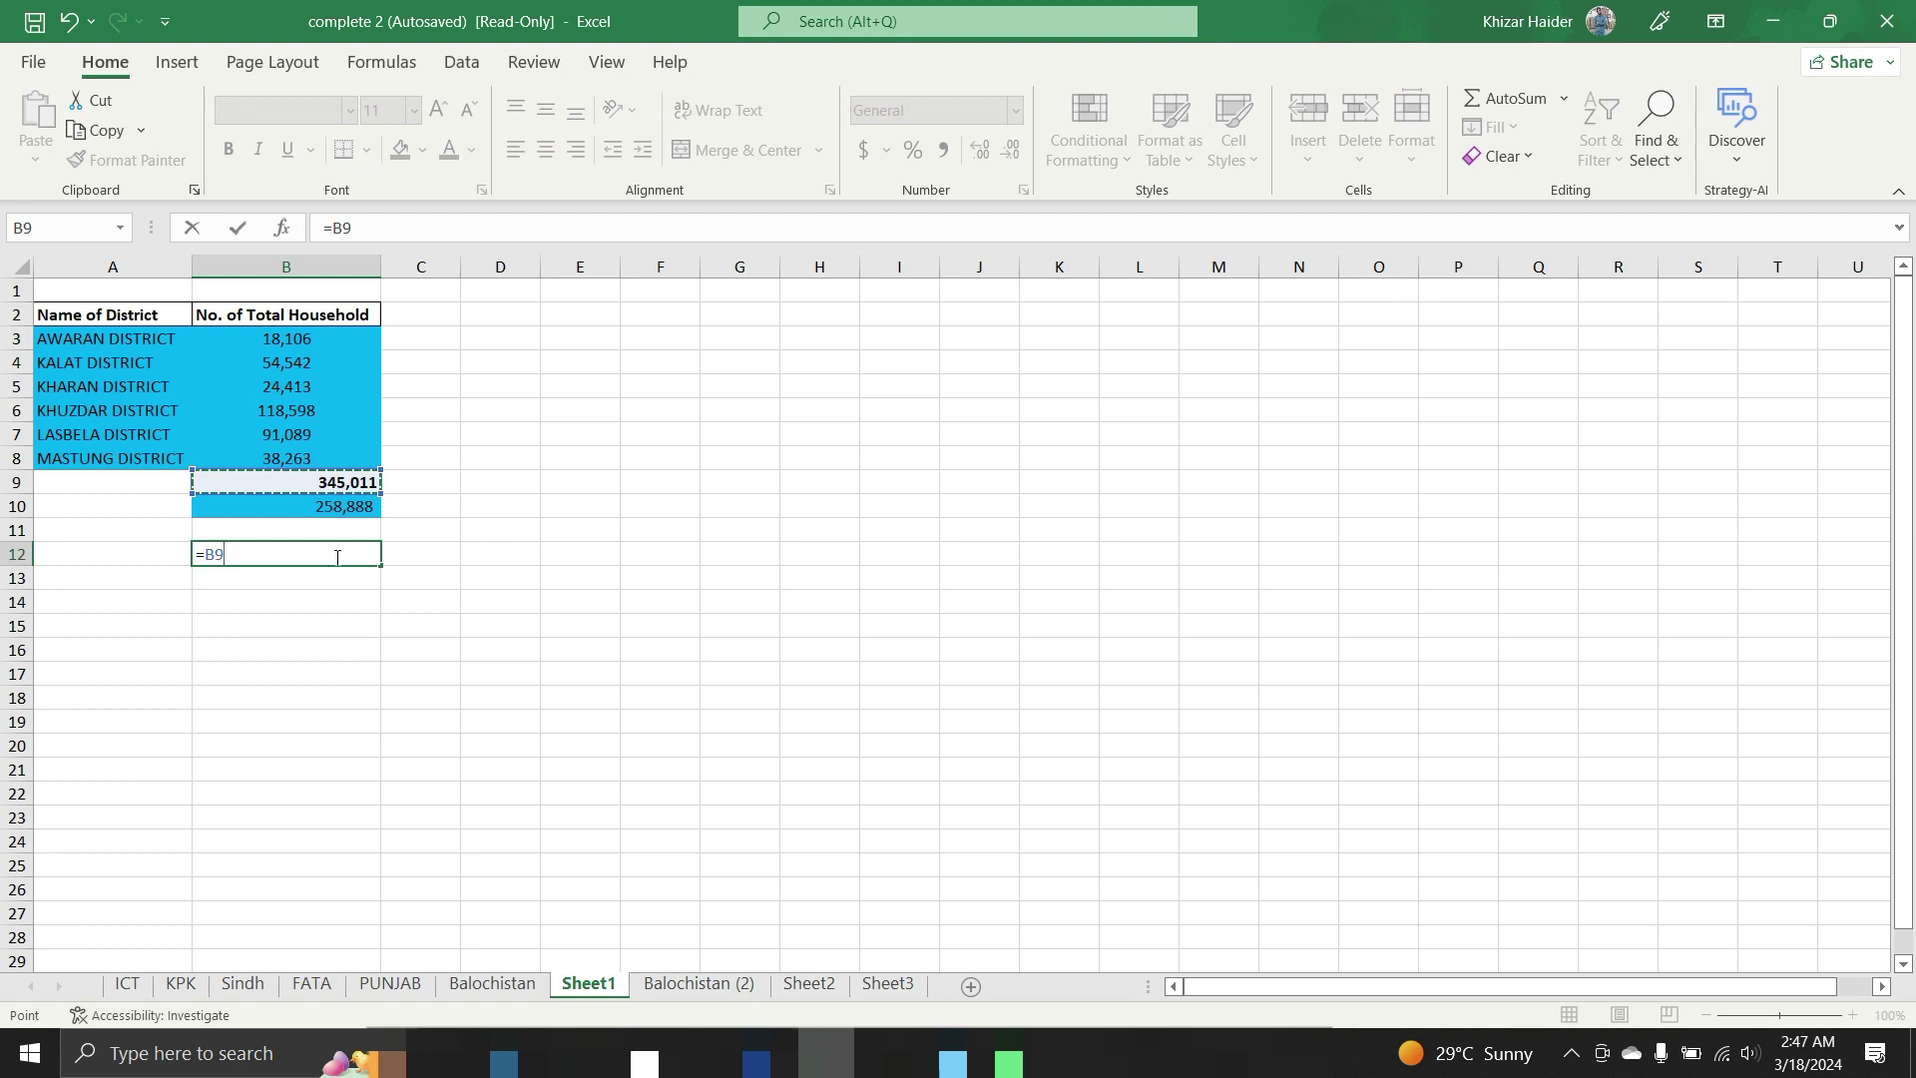
pyautogui.write('-')
pyautogui.click(324, 516)
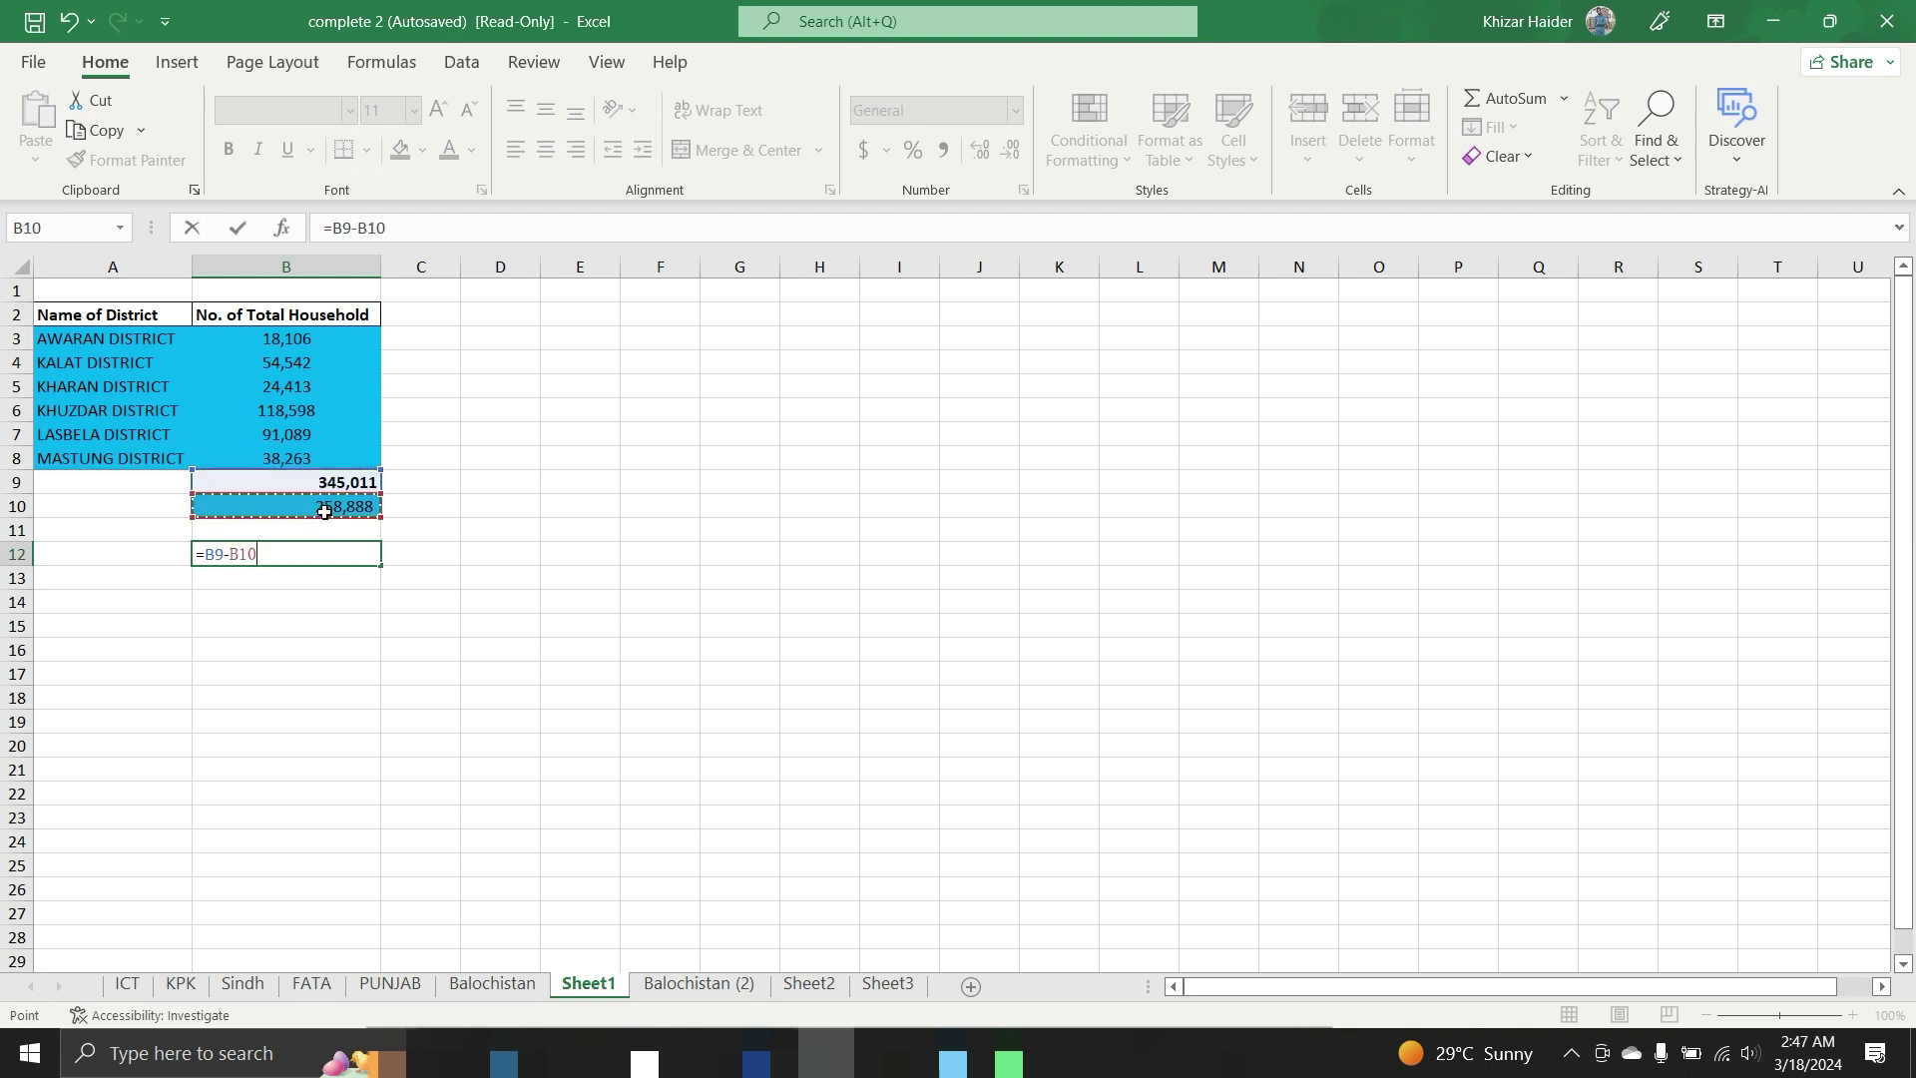
pyautogui.press('Return')
pyautogui.click(329, 553)
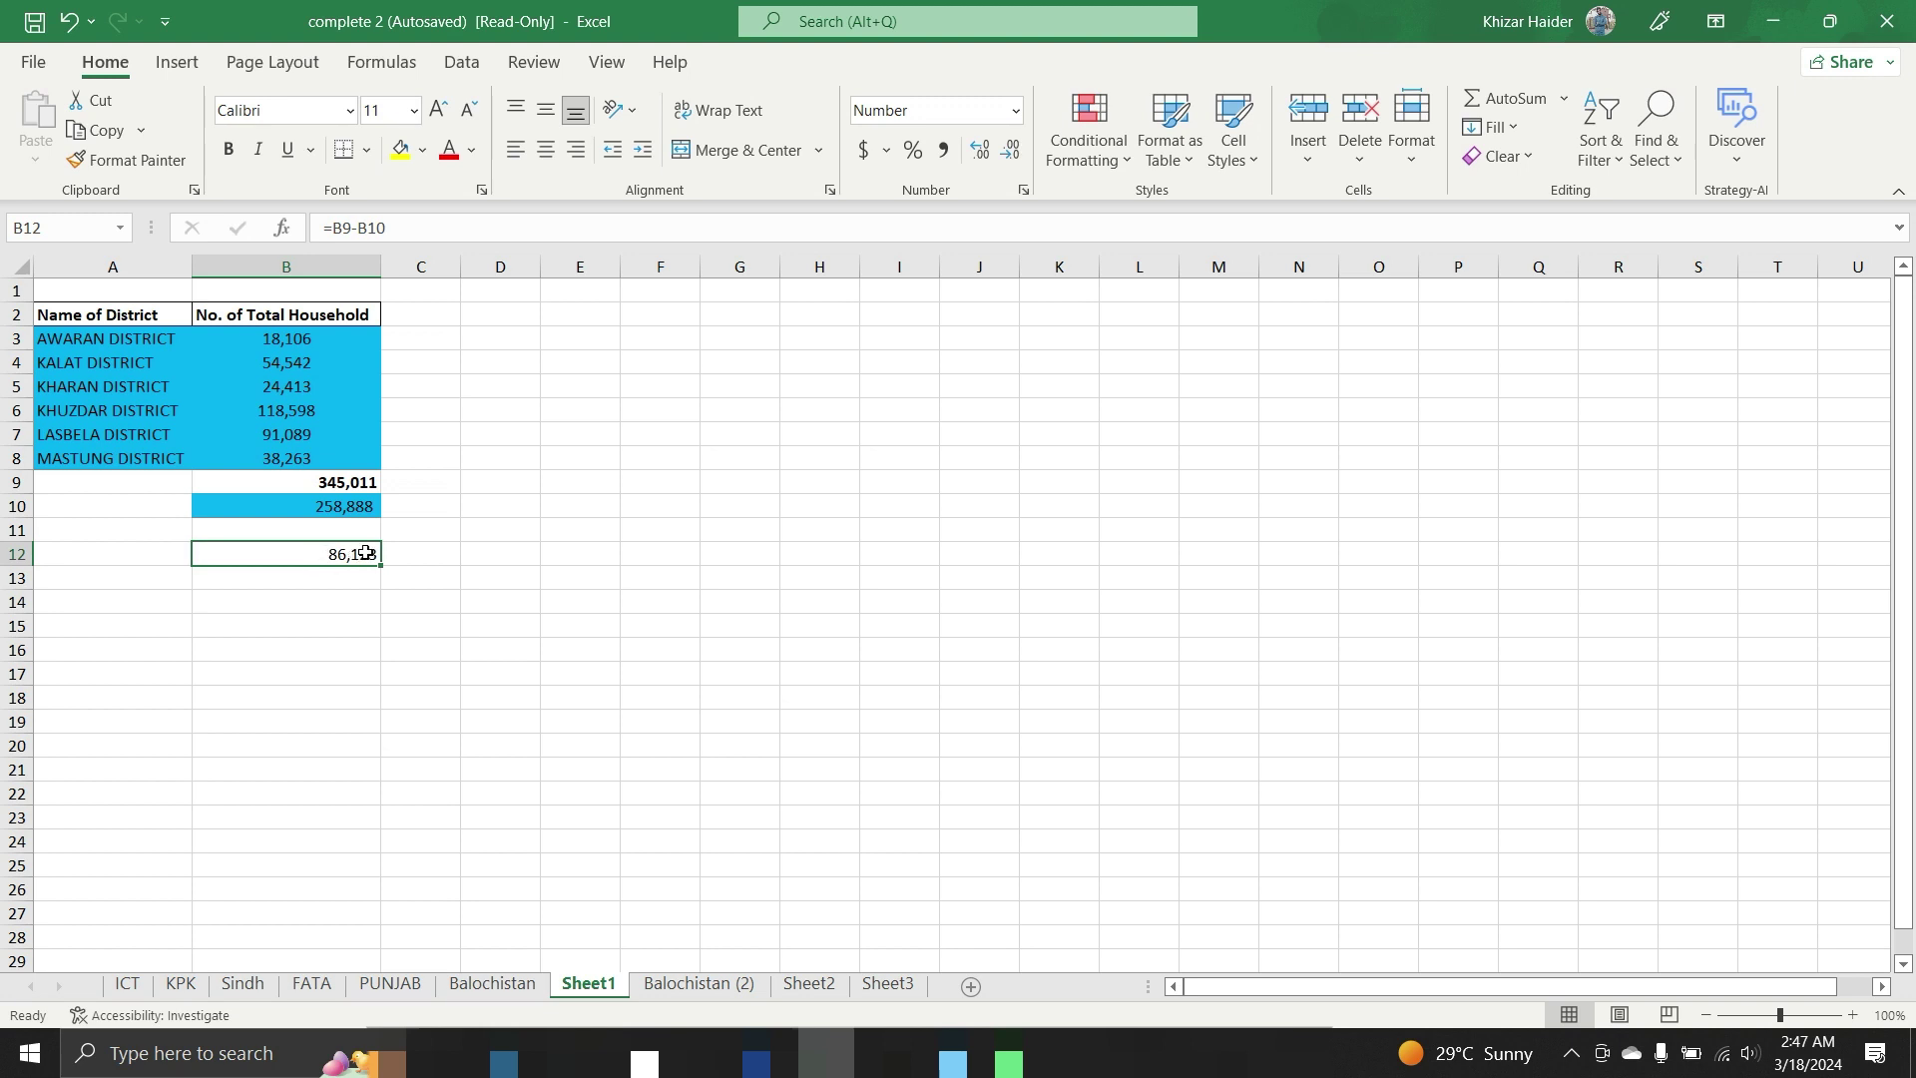
pyautogui.press('Delete')
# Divide the household total by the number below it in cell B13 with the formula =B9/B10.
pyautogui.click(303, 573)
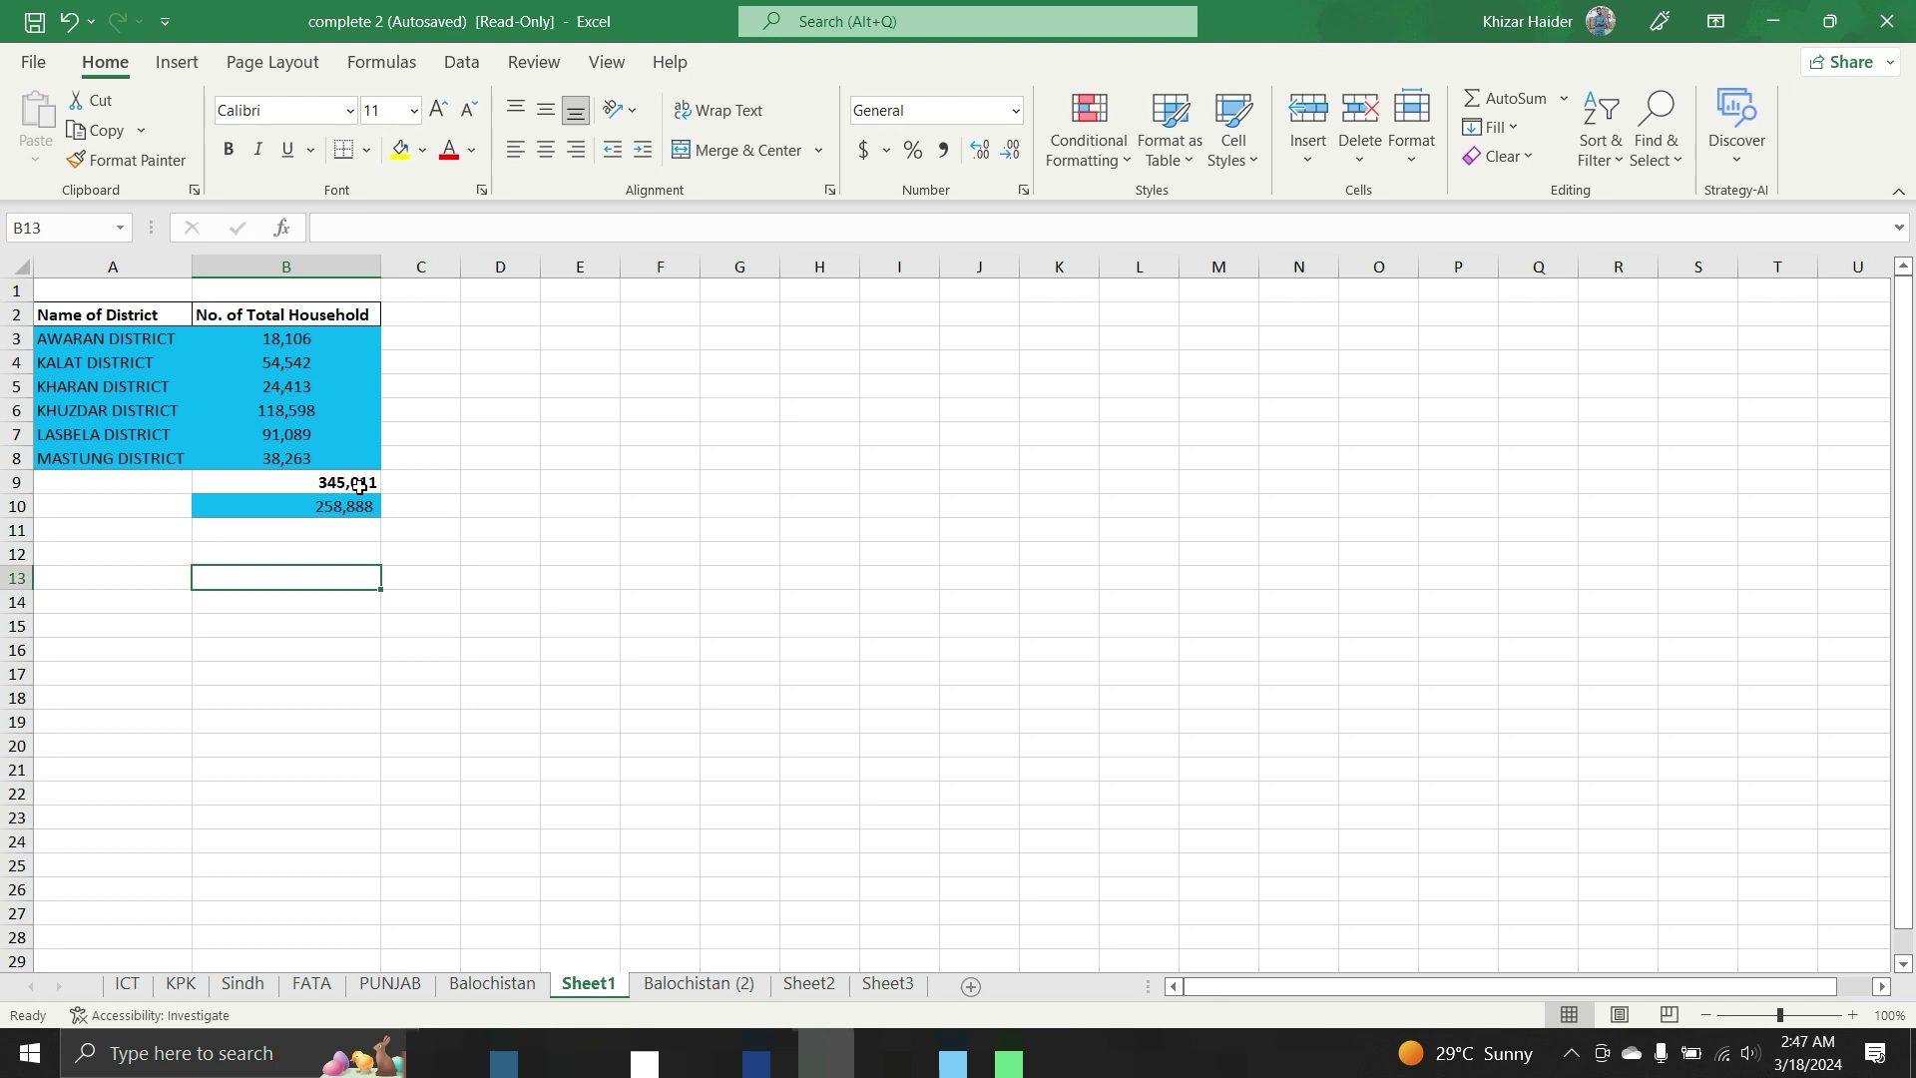
pyautogui.write('=')
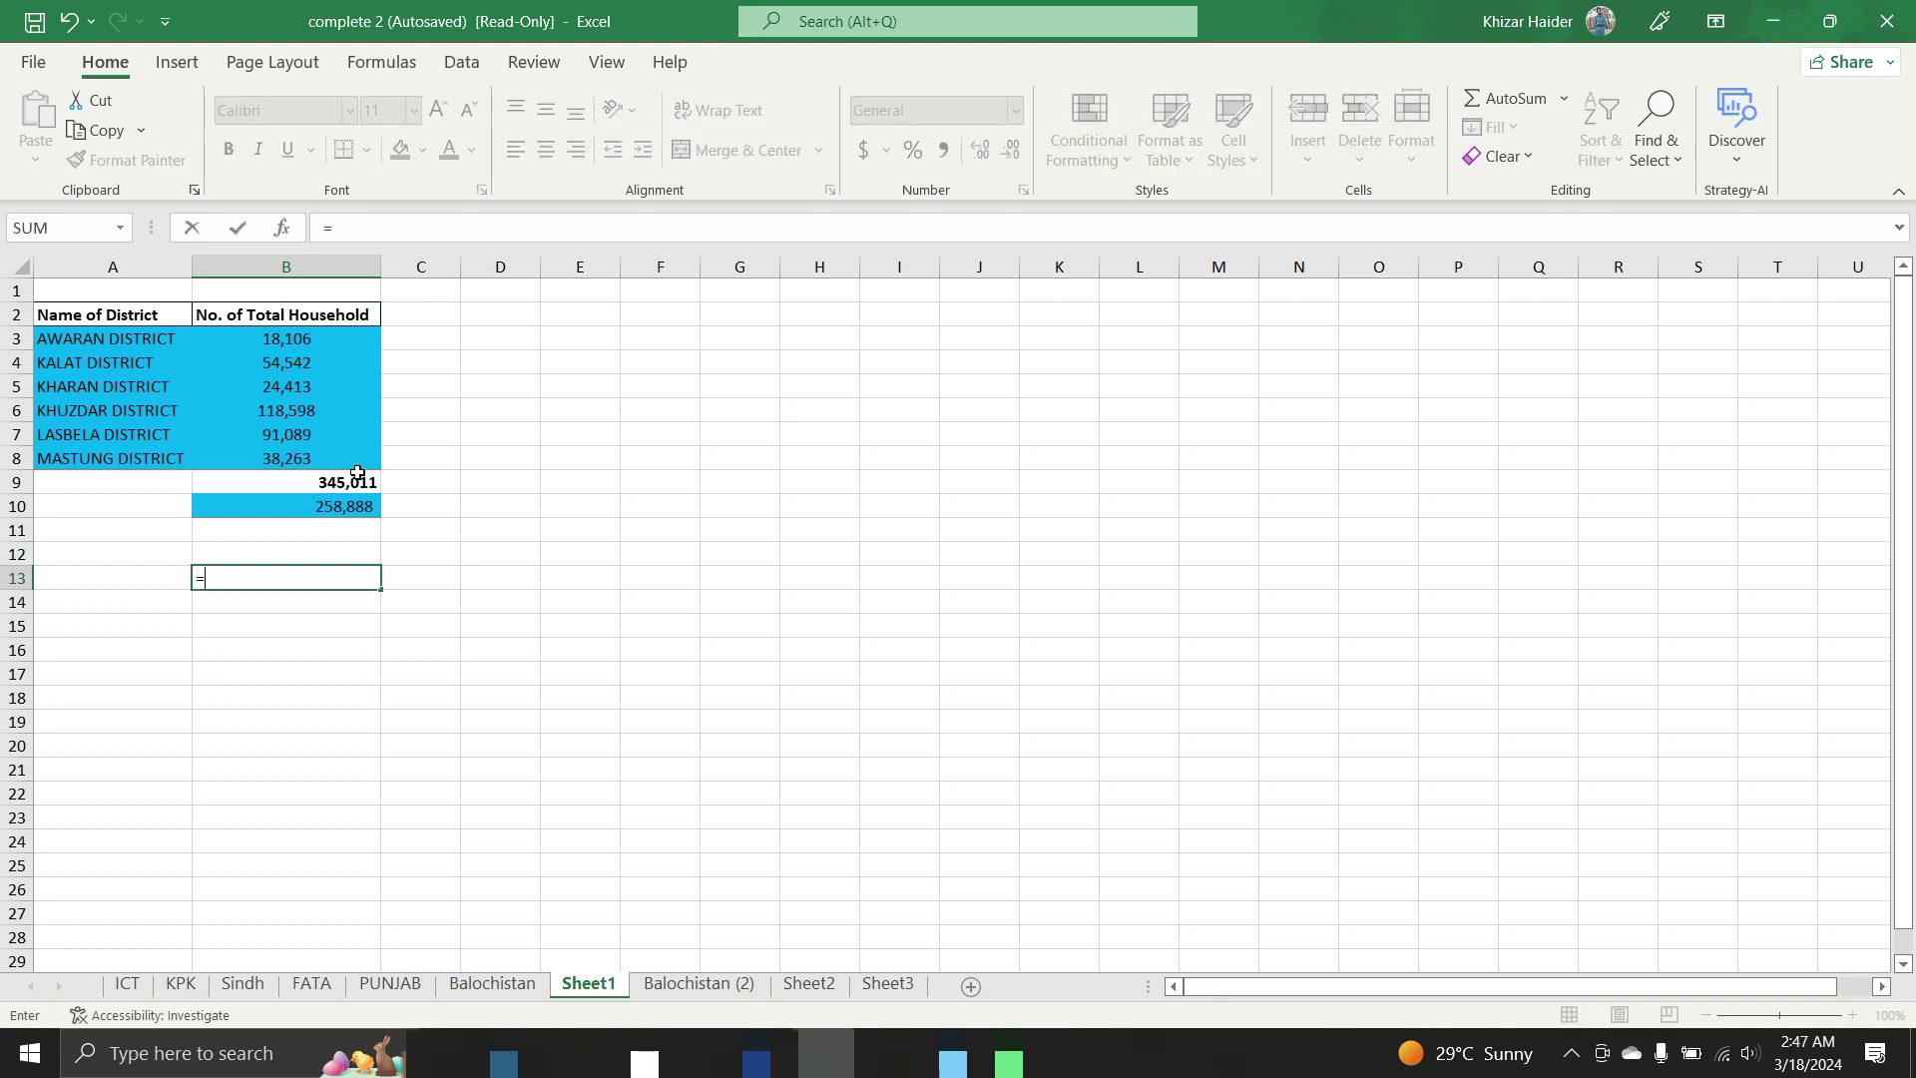
pyautogui.click(358, 484)
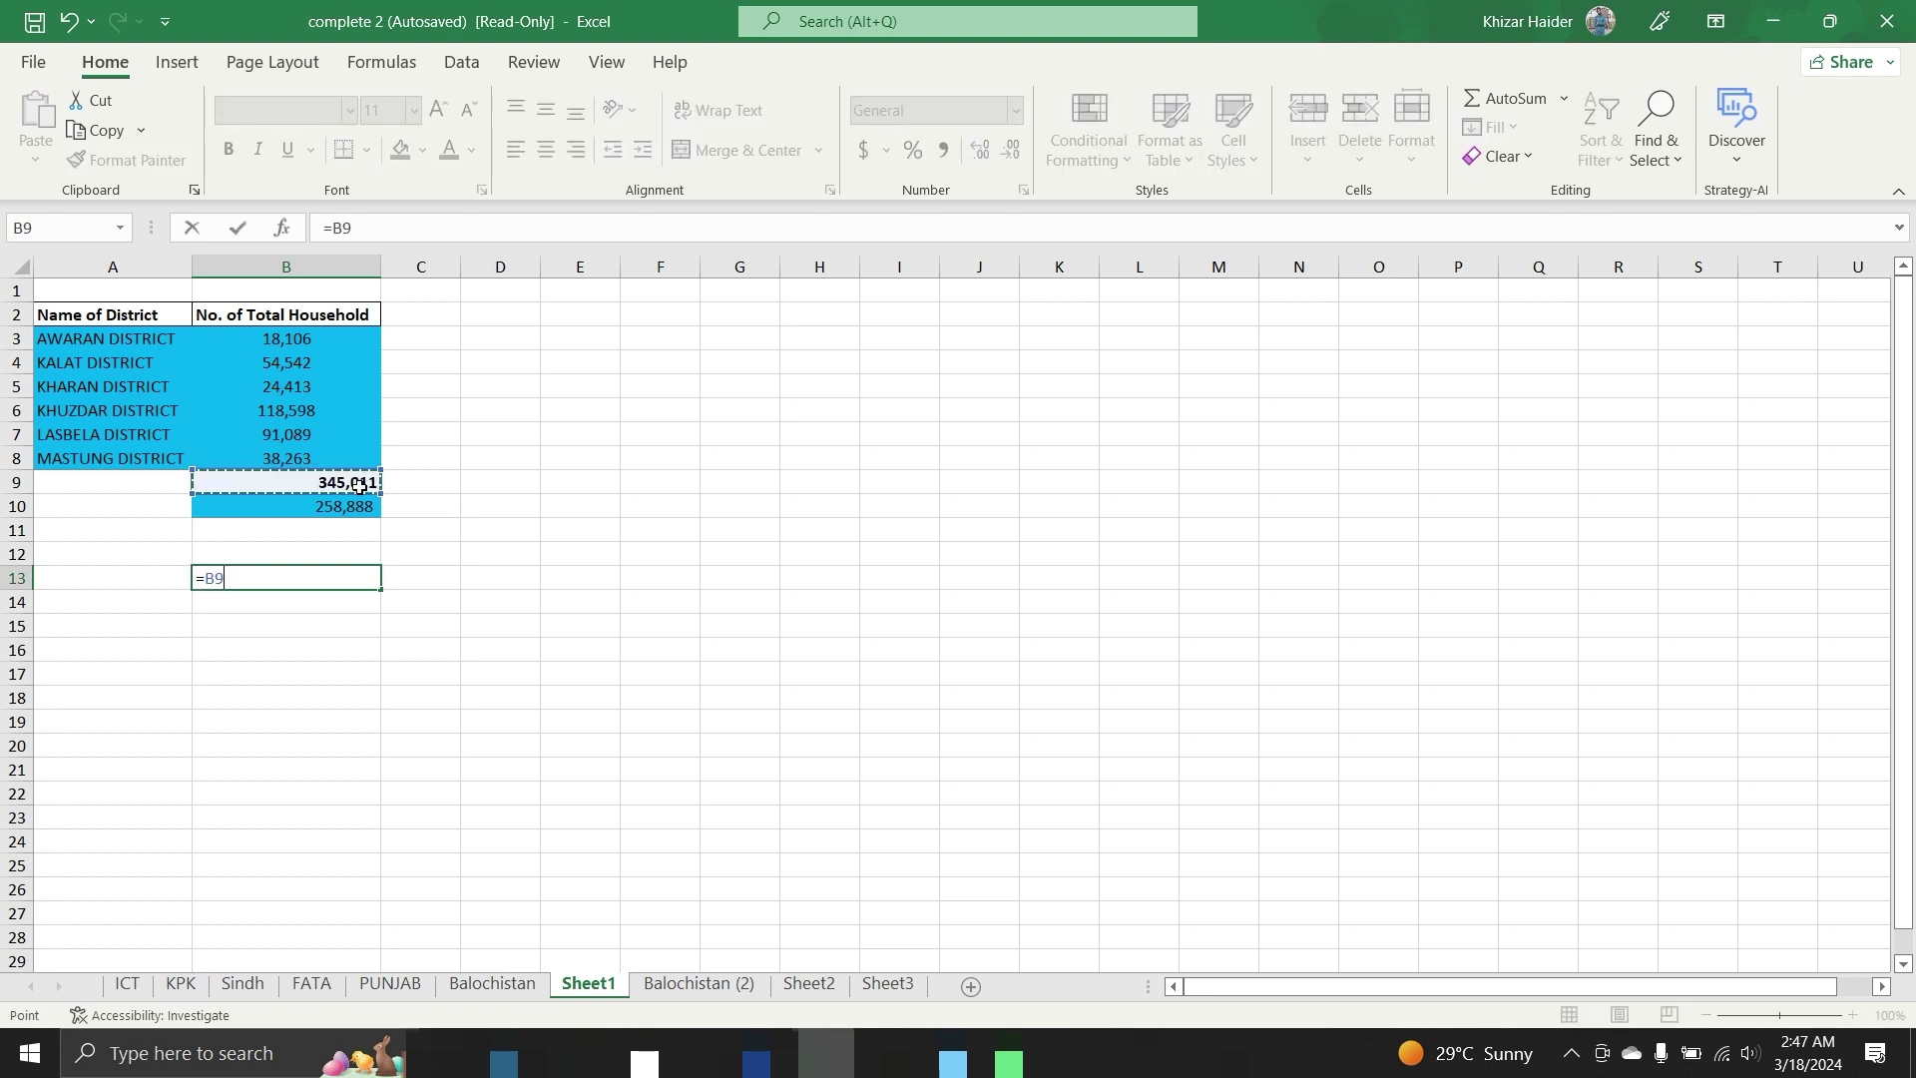
pyautogui.write('/')
pyautogui.click(361, 507)
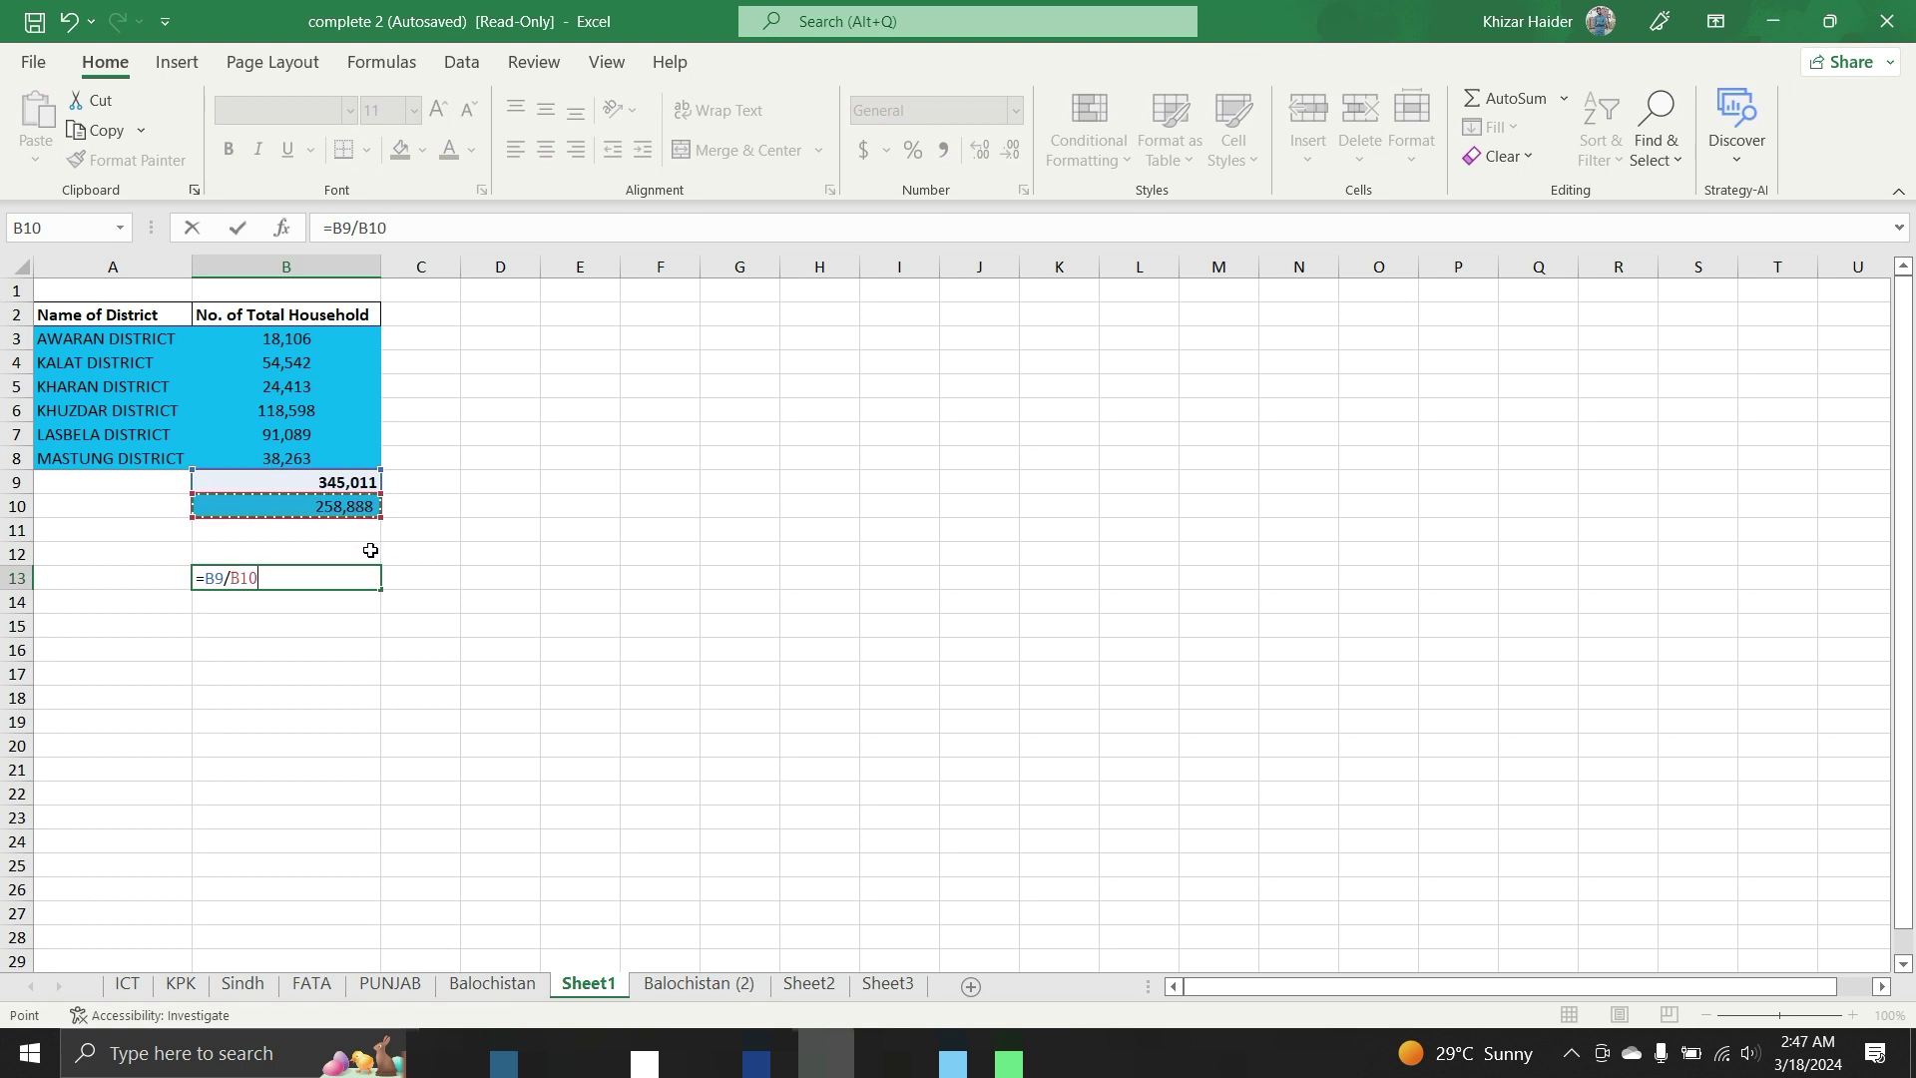
pyautogui.press('Return')
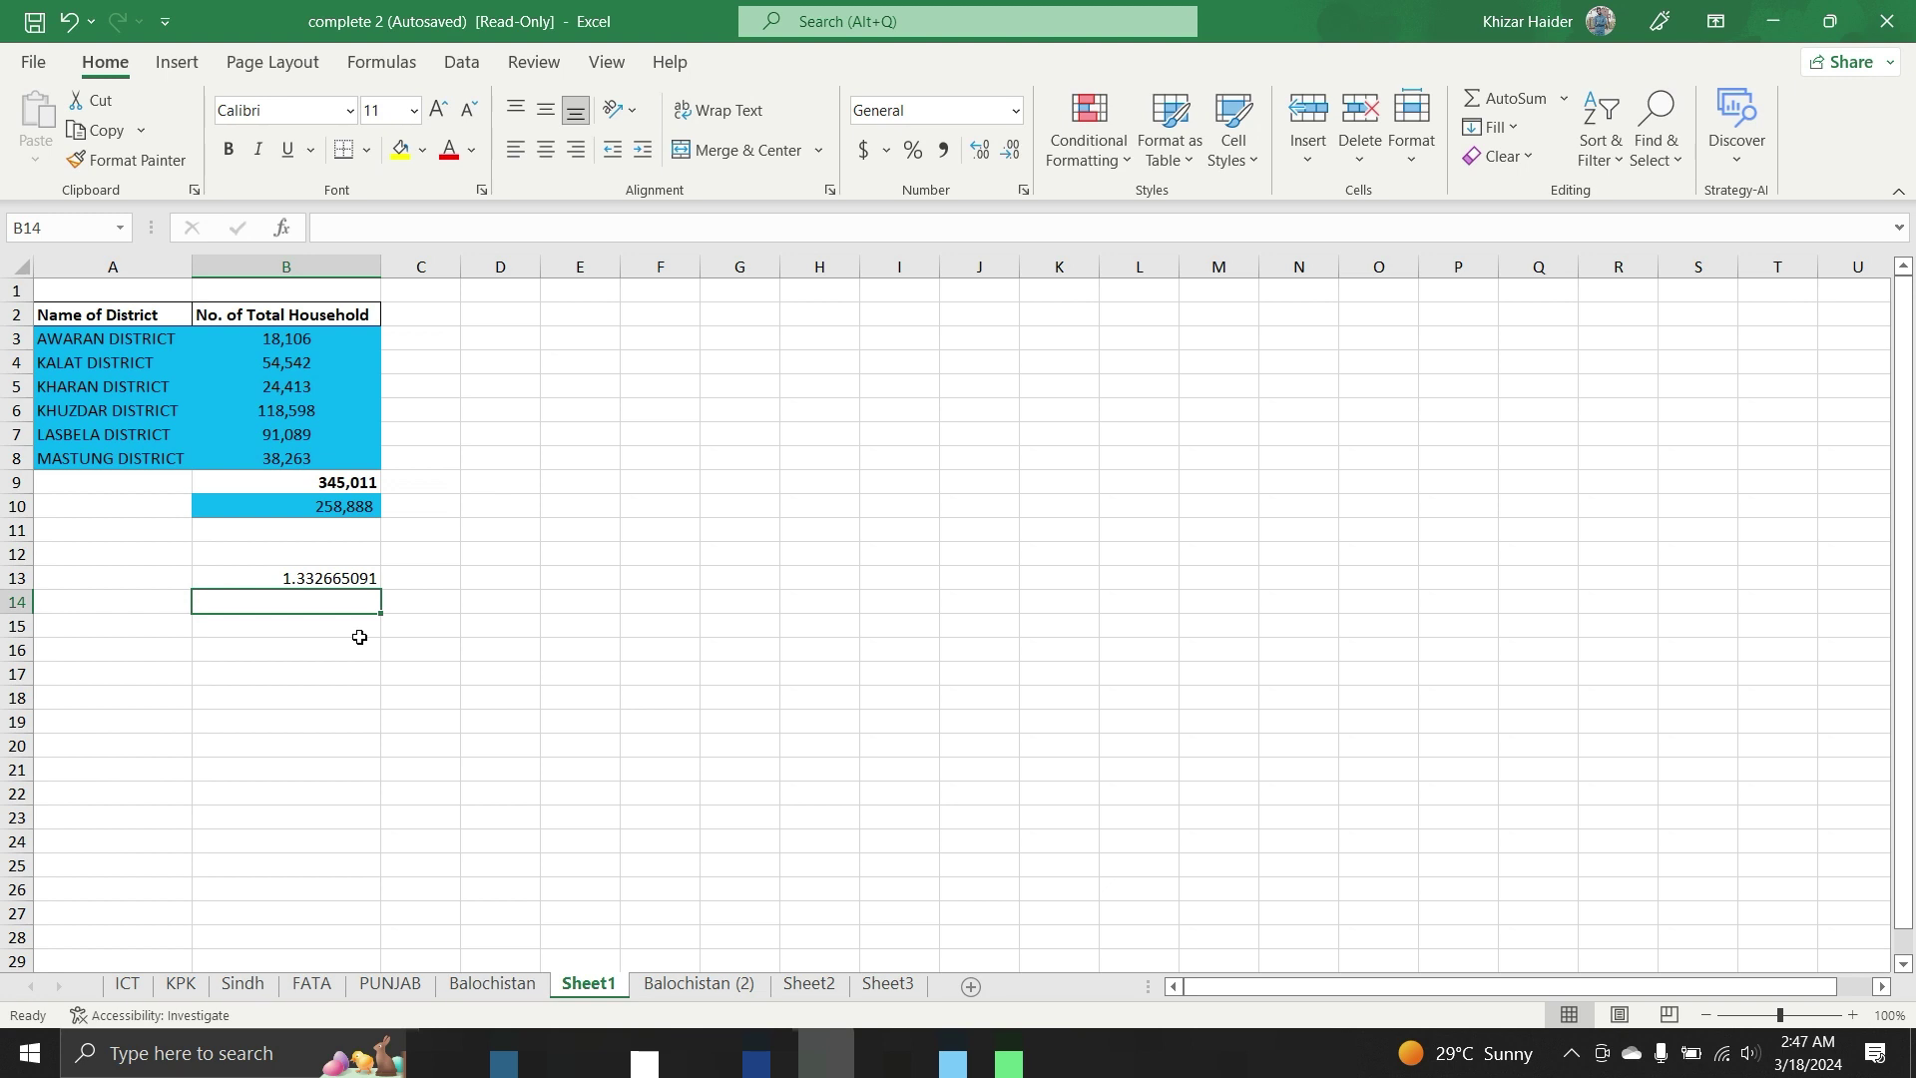
# Enter 2 in both D3 and E3 and multiply them in F3 with the formula =D3*E3.
pyautogui.click(502, 335)
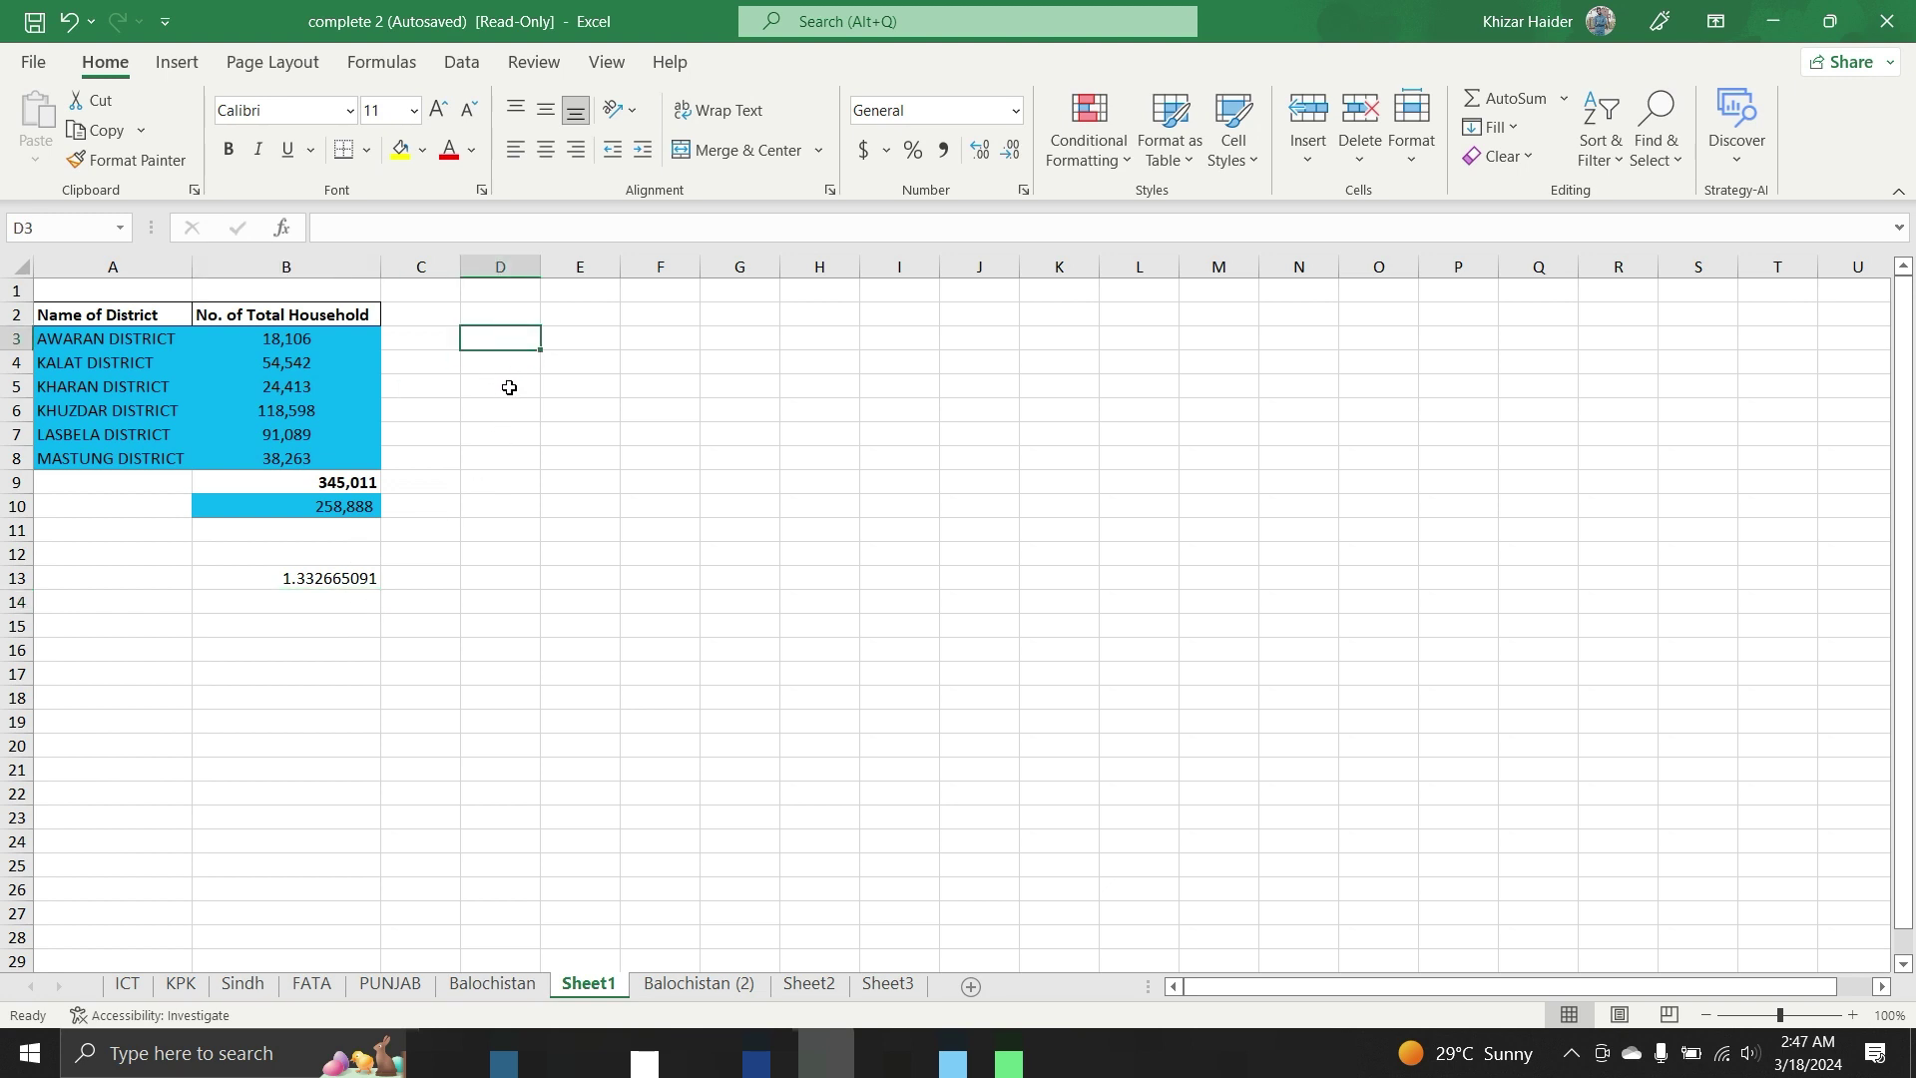
pyautogui.write('2')
pyautogui.press('Tab')
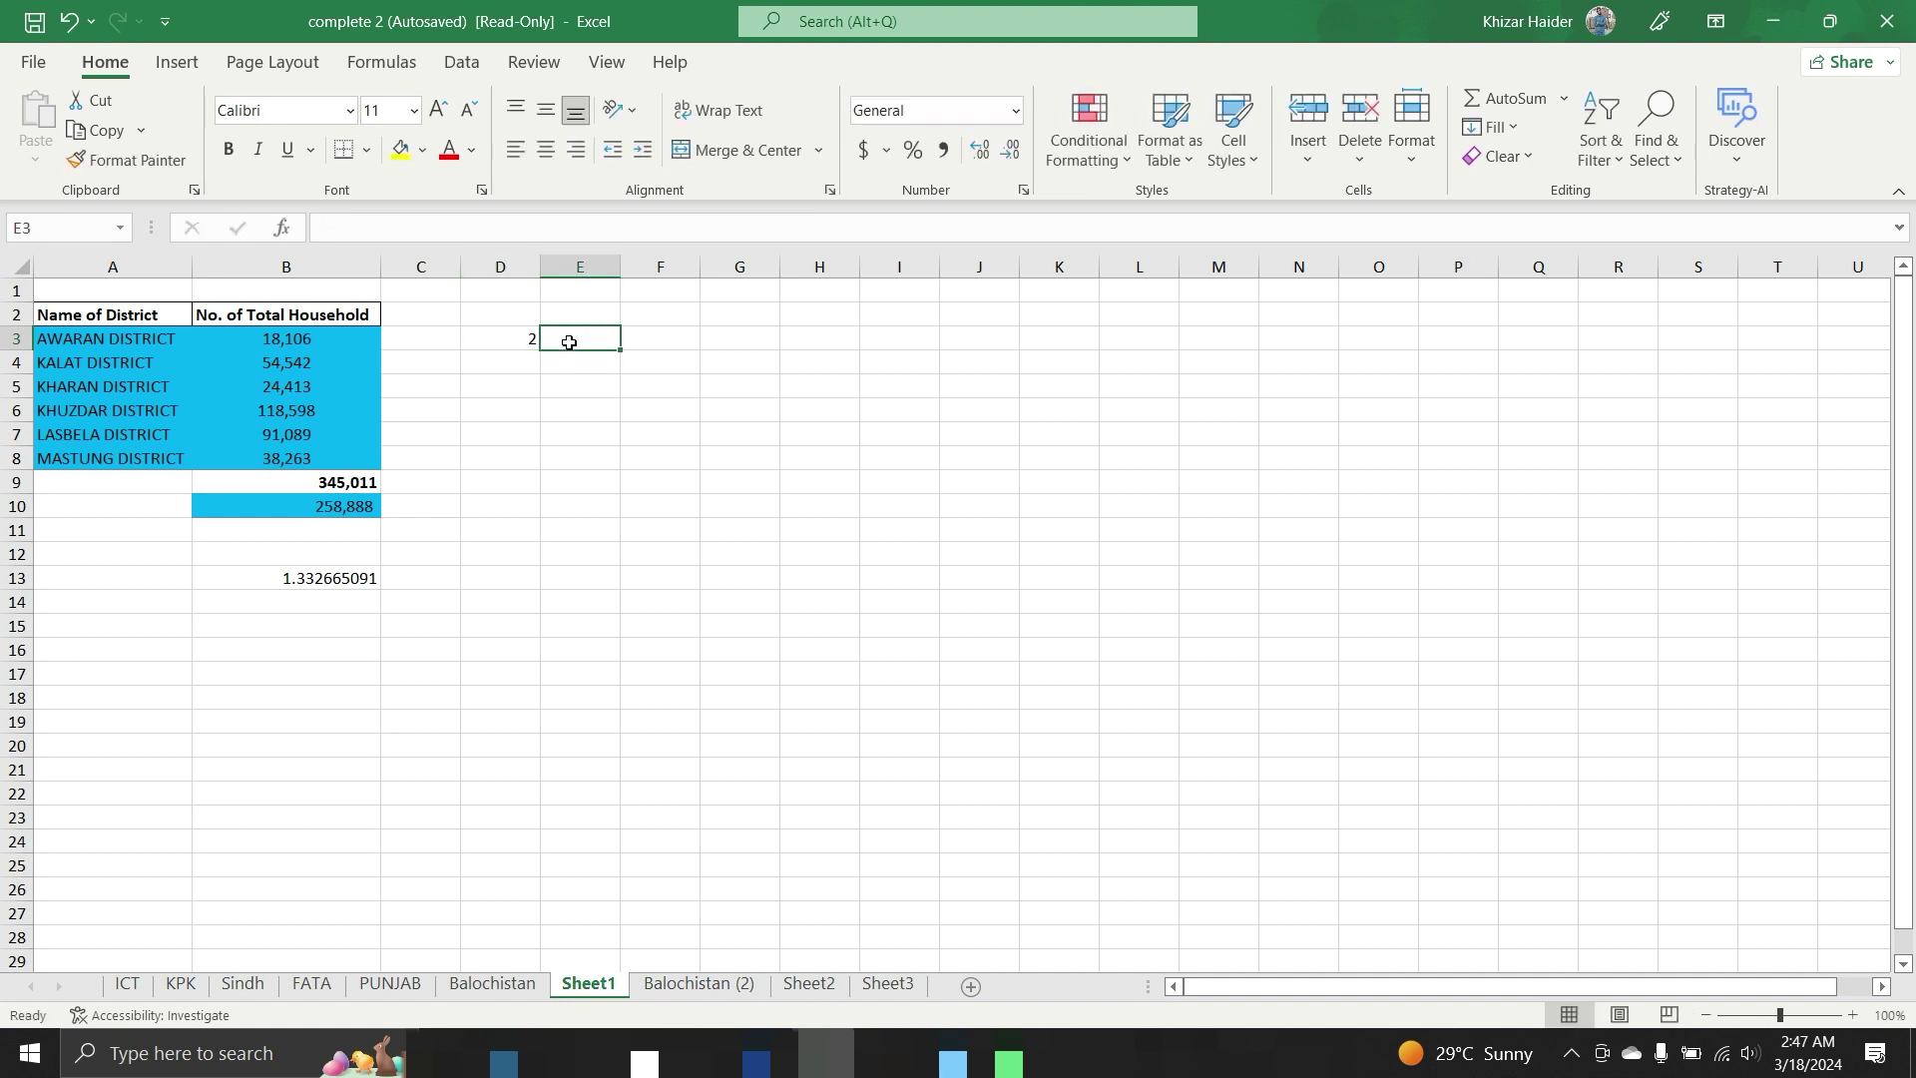
pyautogui.write('2')
pyautogui.press('Tab')
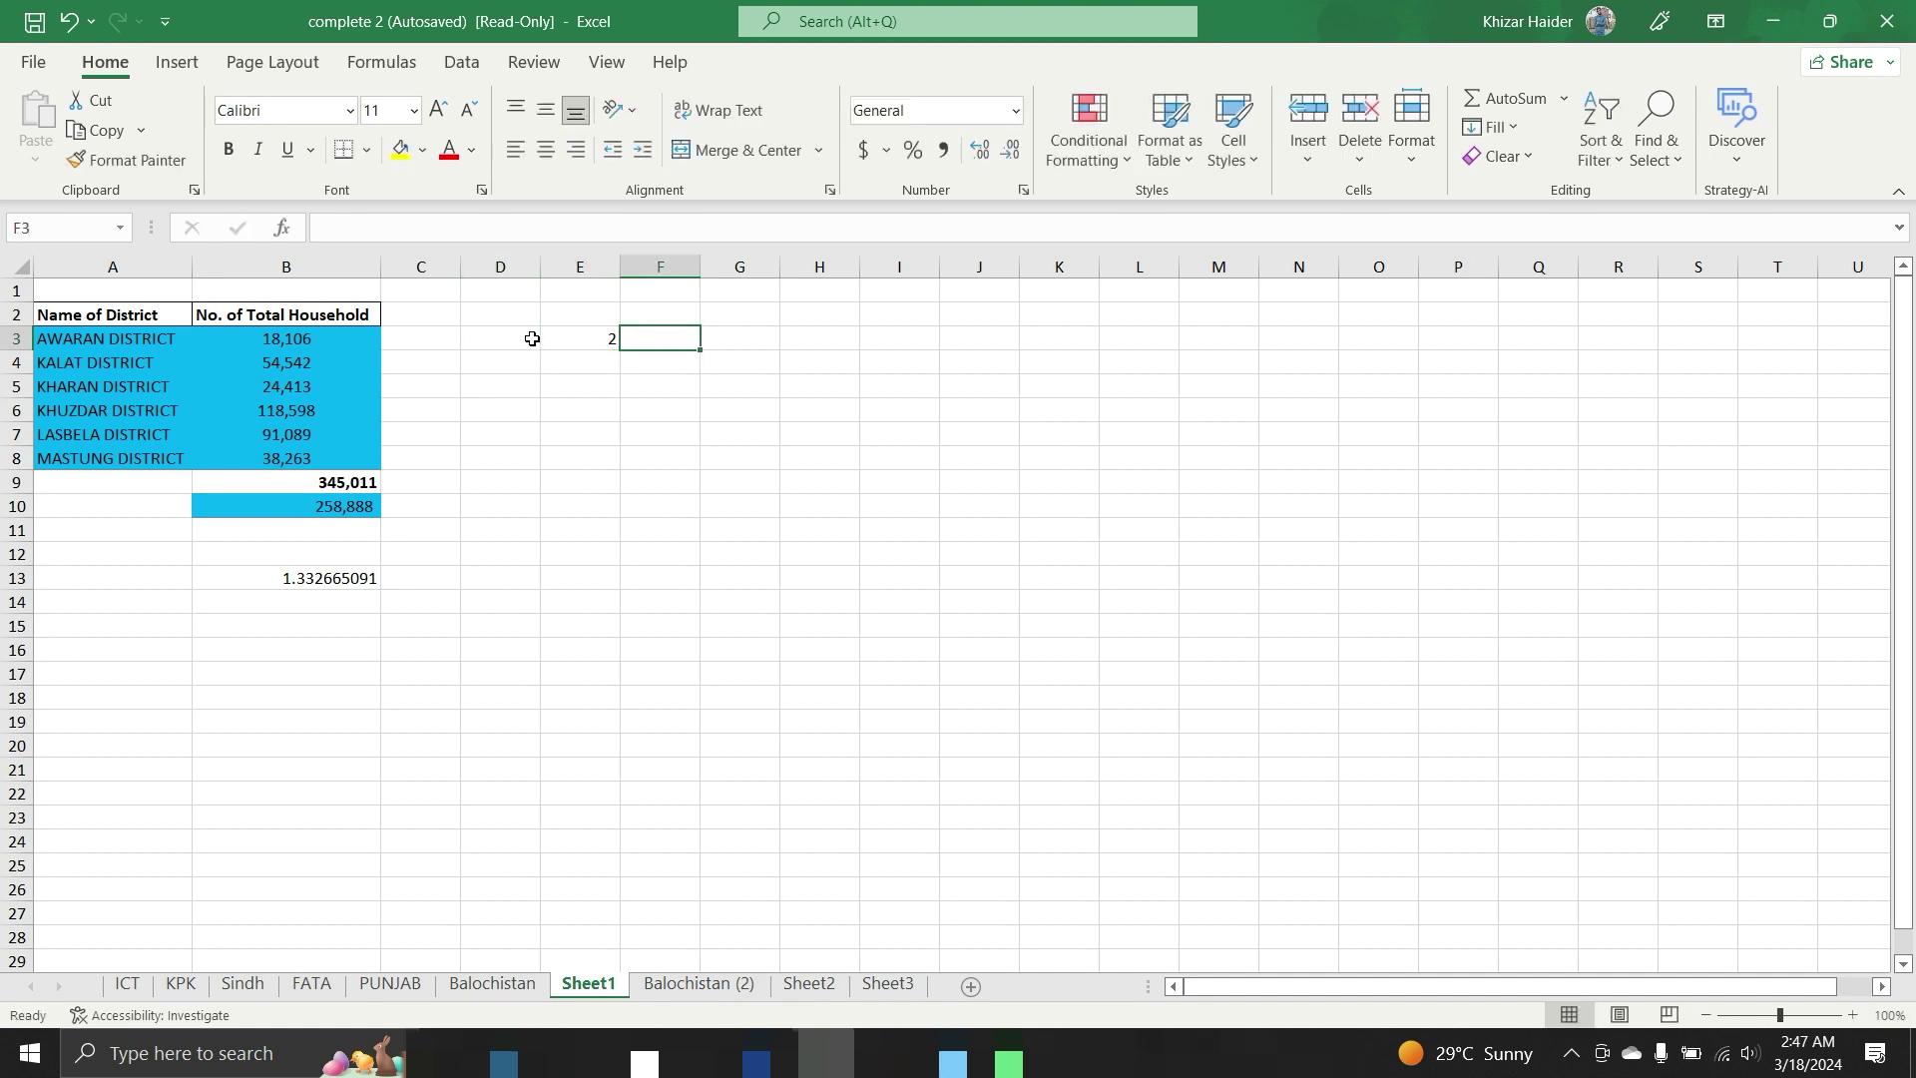
pyautogui.write('=')
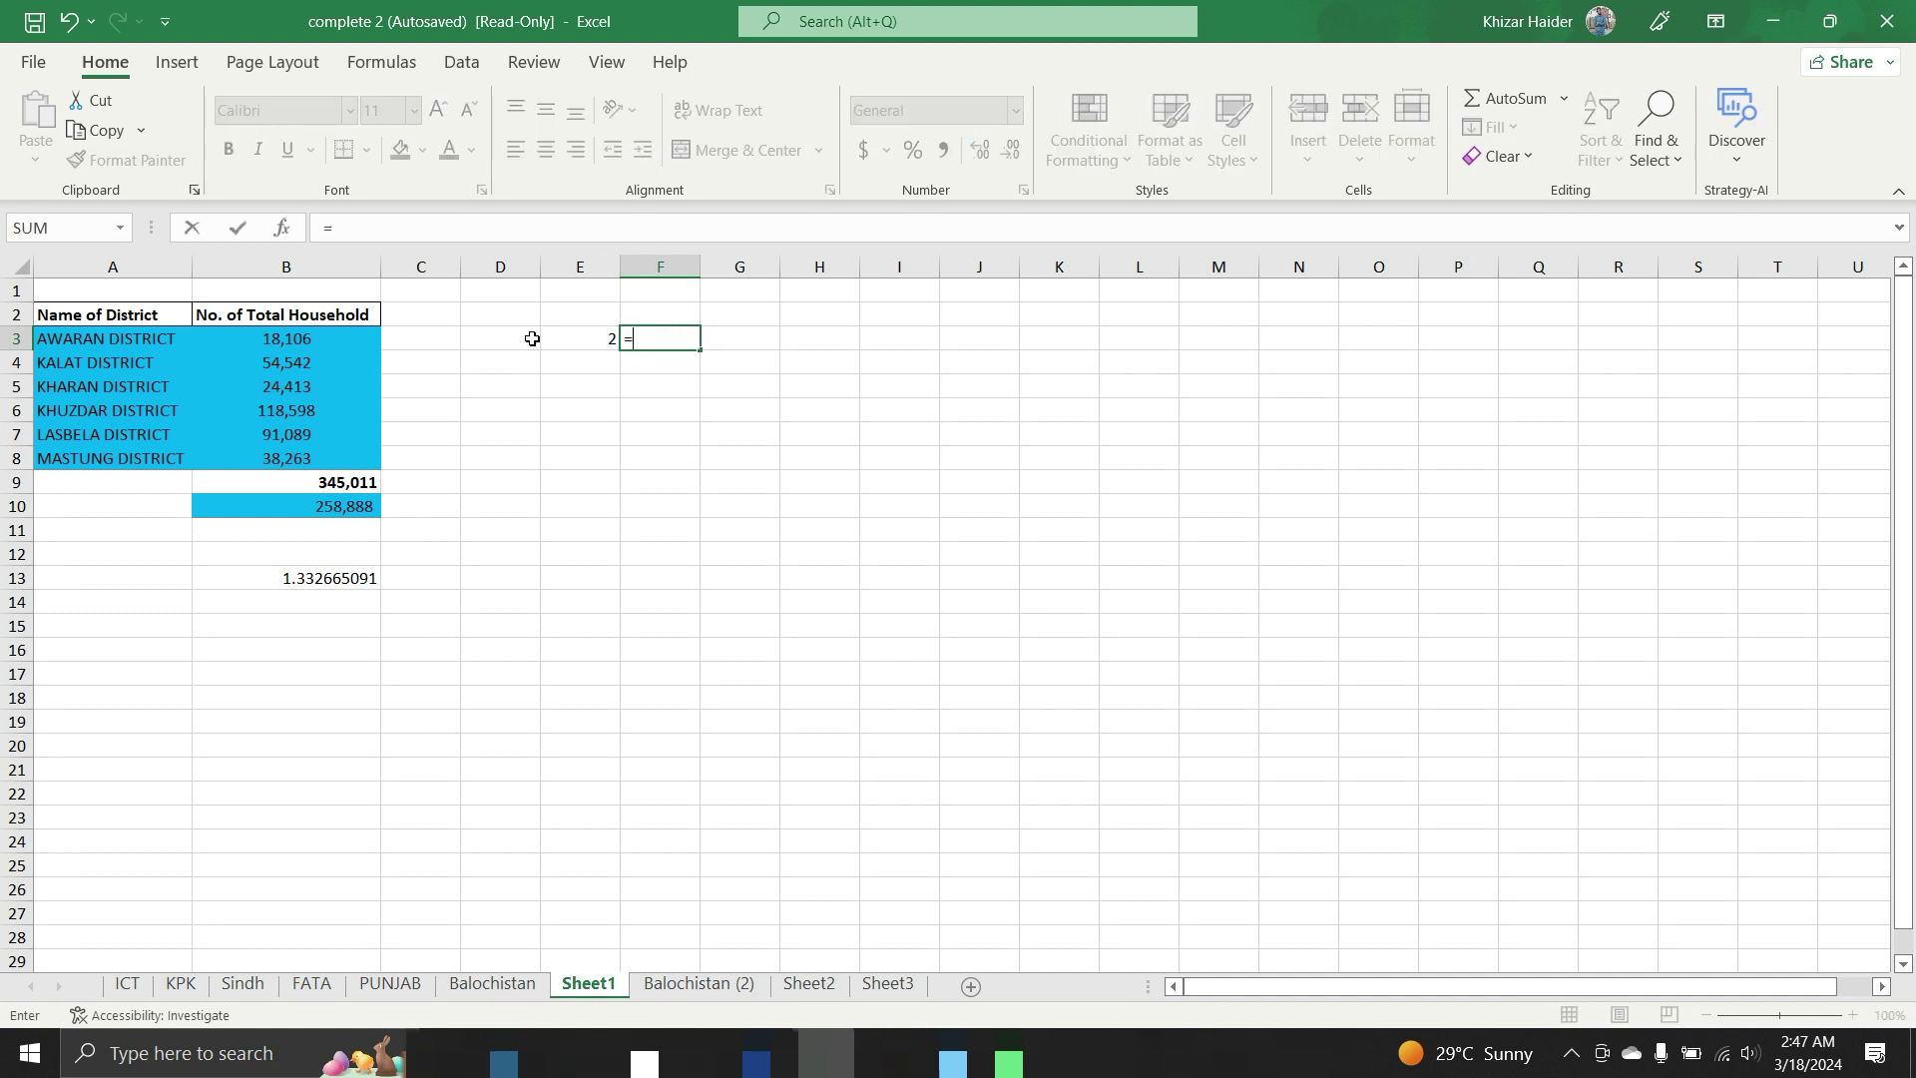
pyautogui.click(532, 338)
pyautogui.write('*')
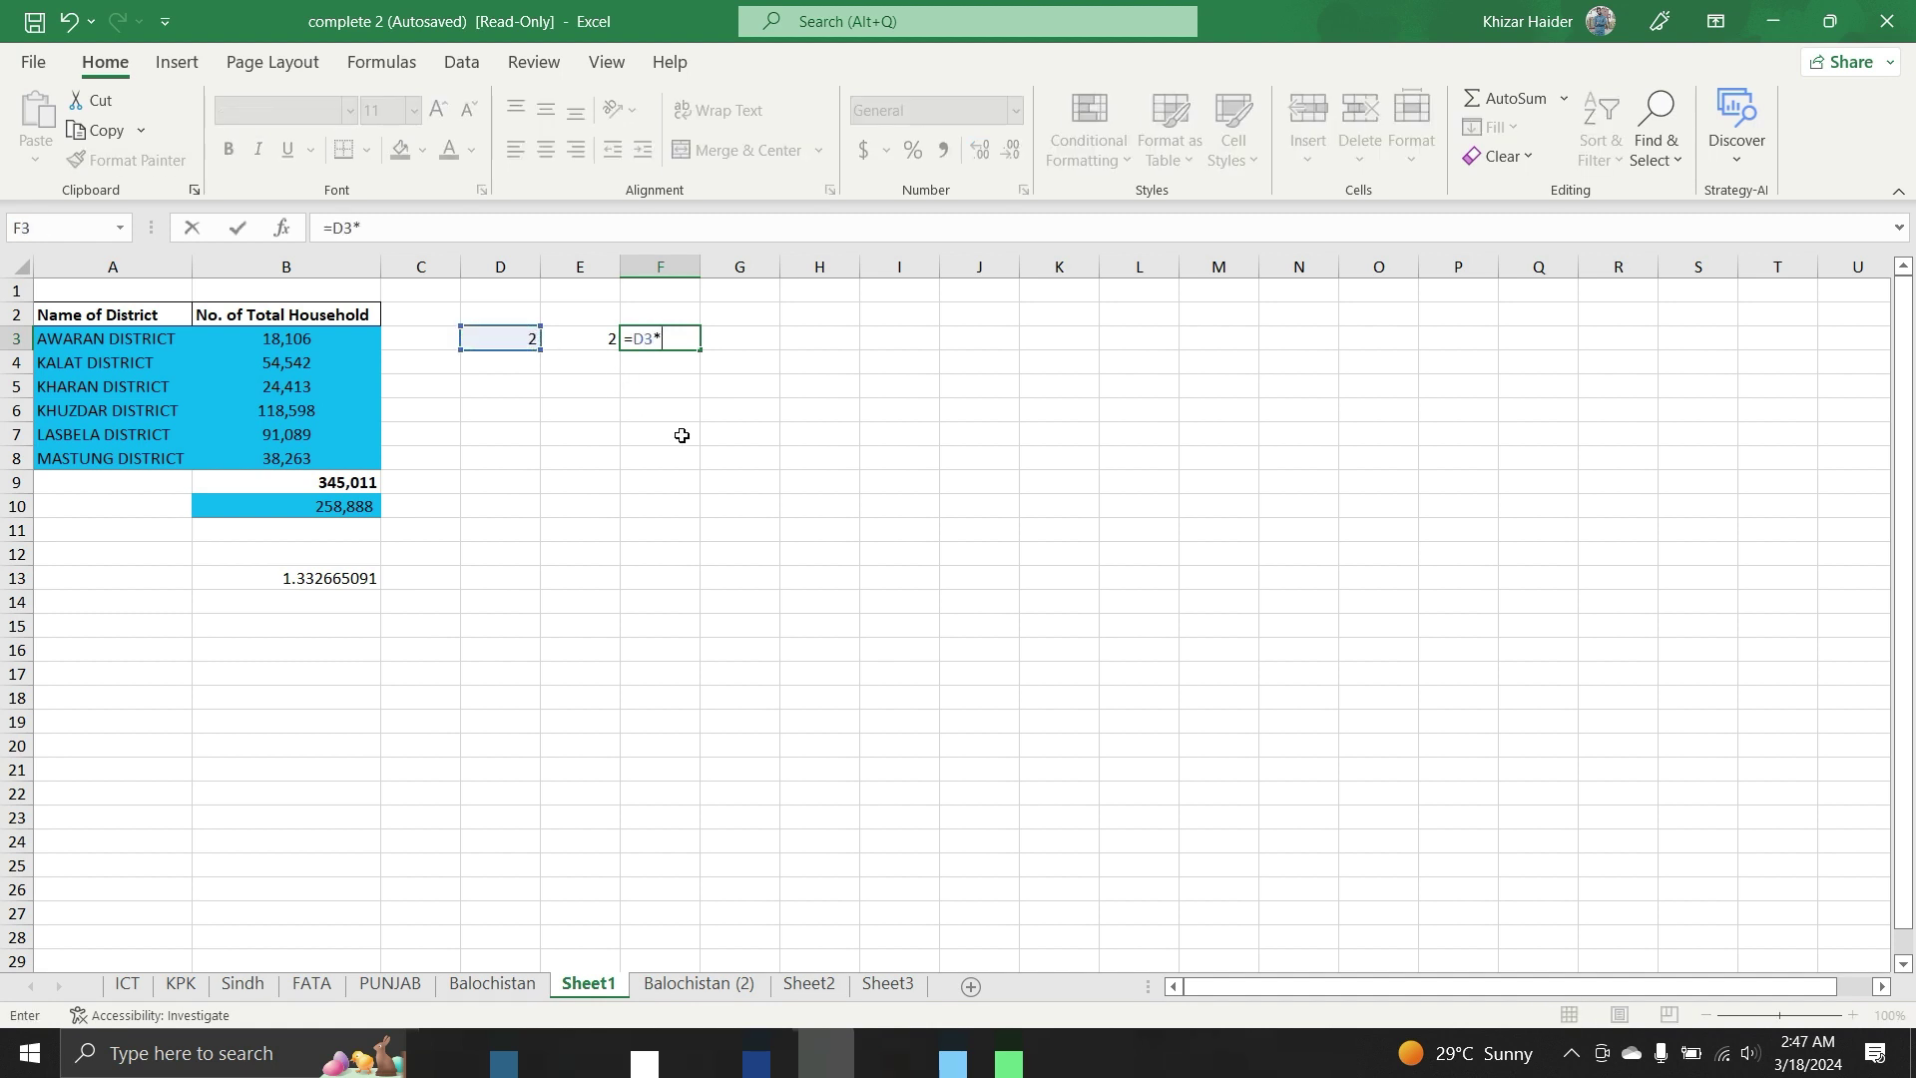
pyautogui.click(595, 351)
pyautogui.press('Return')
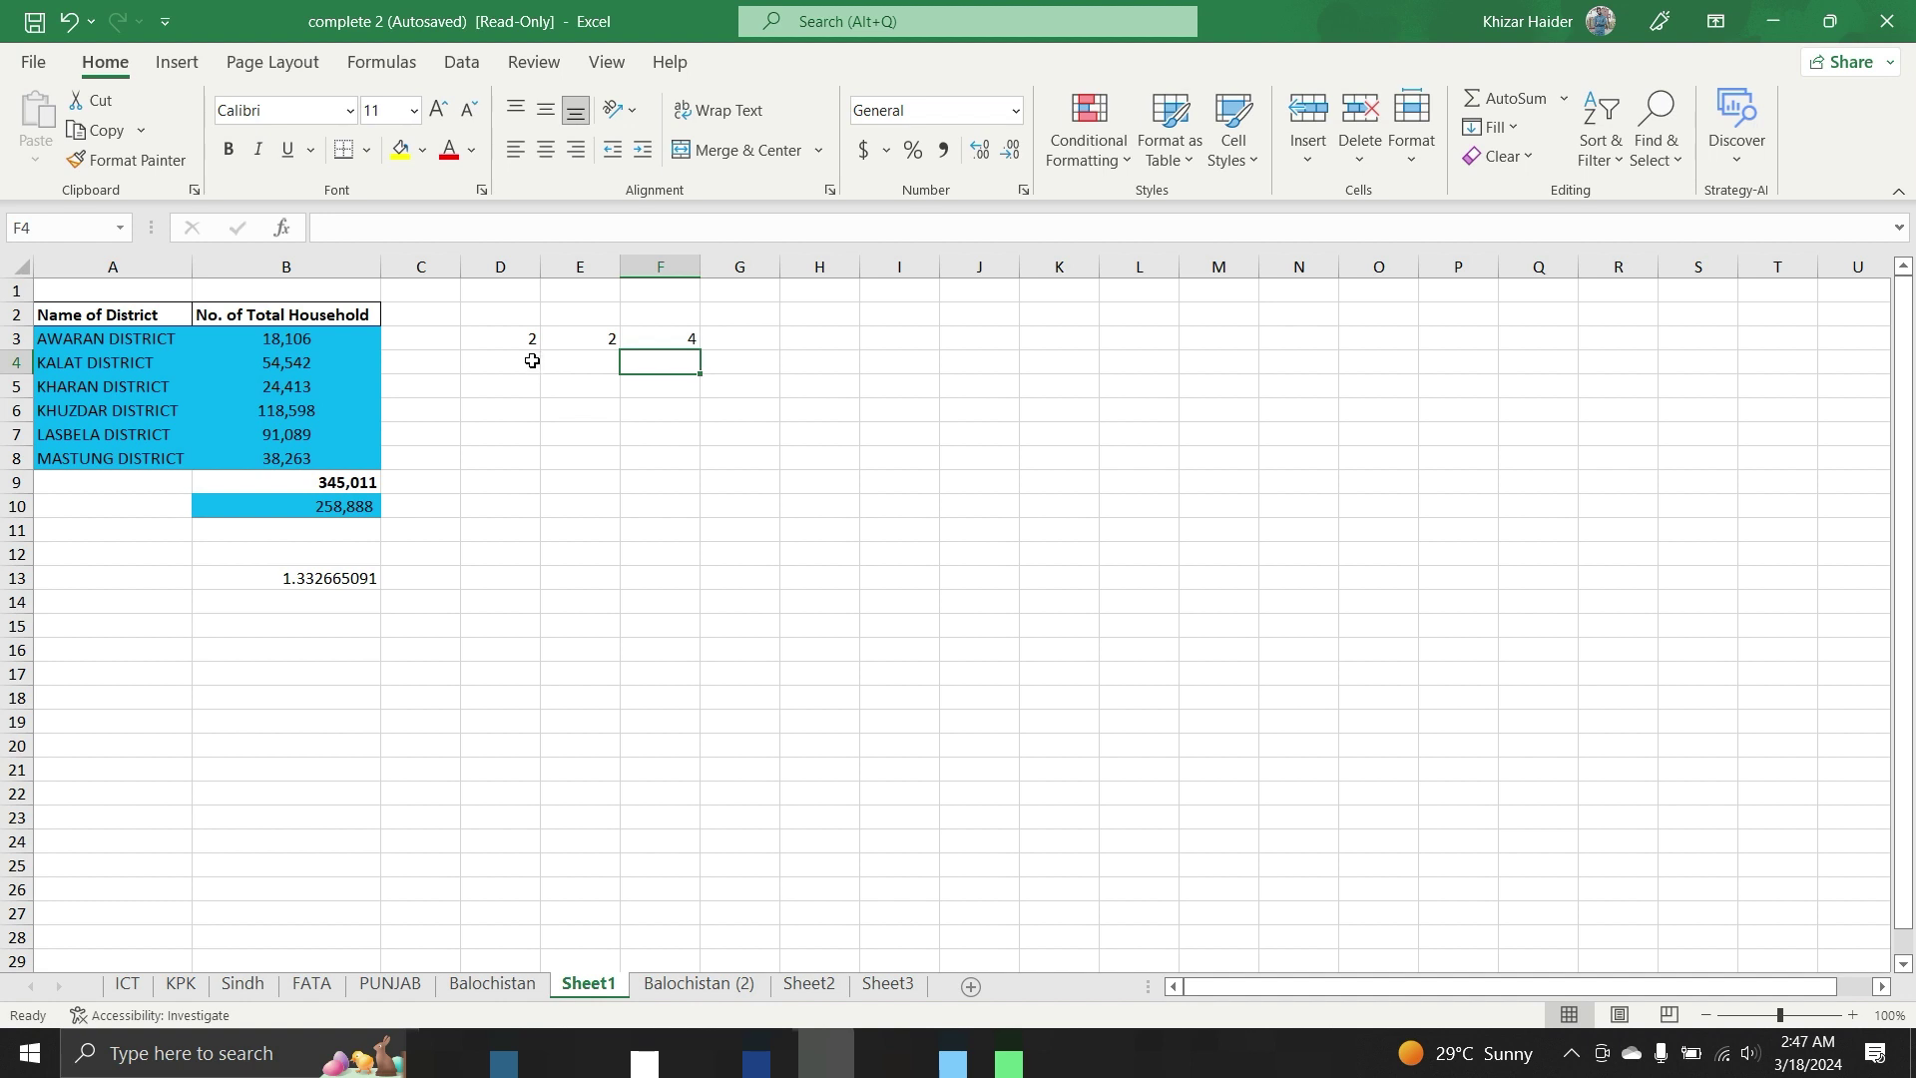
# Display the function library with its formula categories.
pyautogui.click(363, 73)
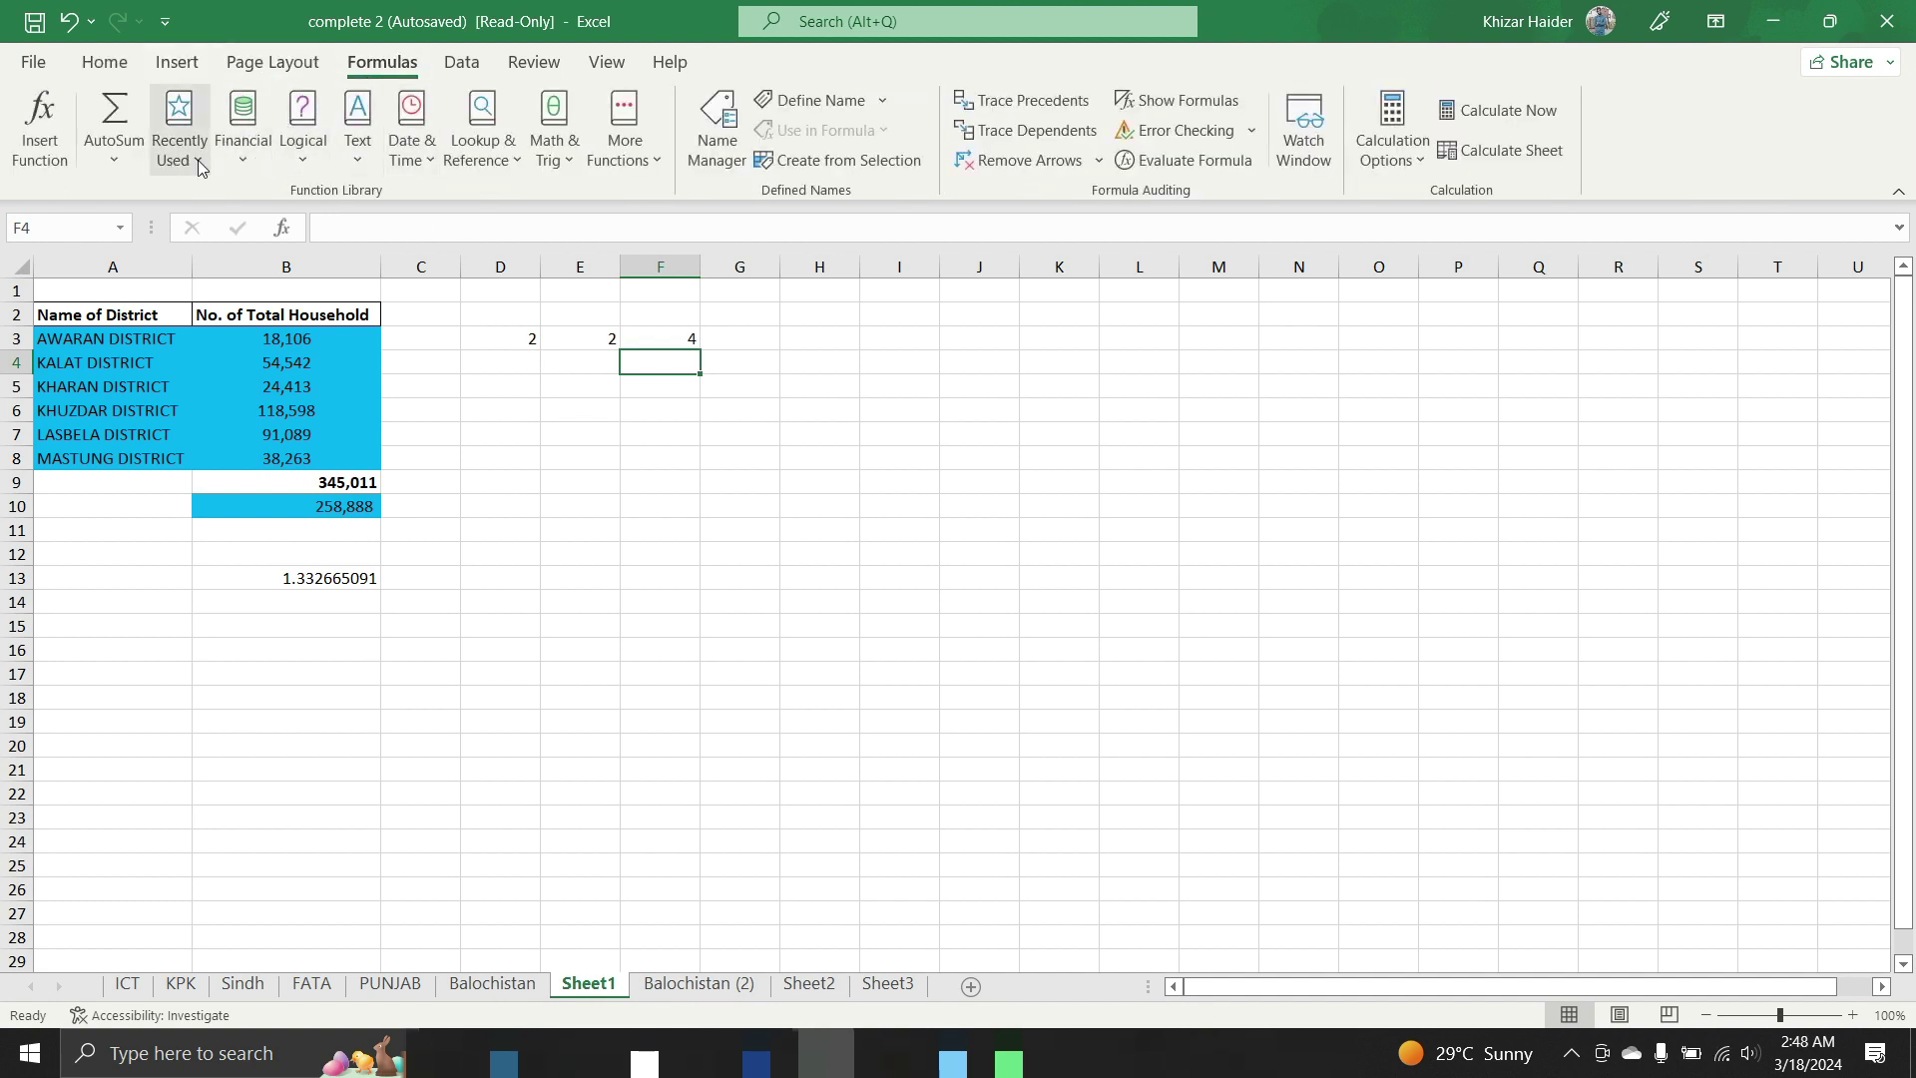